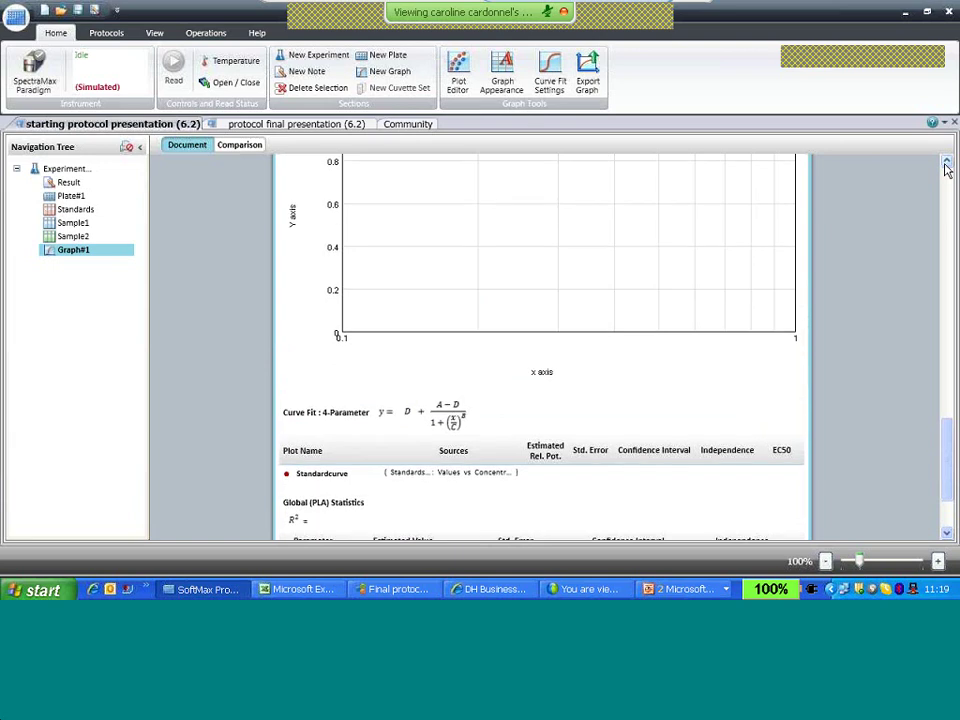
# Step: Assign wells A1–D11 of the Plate#1 template to Standards as a left-to-right series with 1 × 4 replicates, starting at 100 uM and divided by 3
pyautogui.click(946, 164)
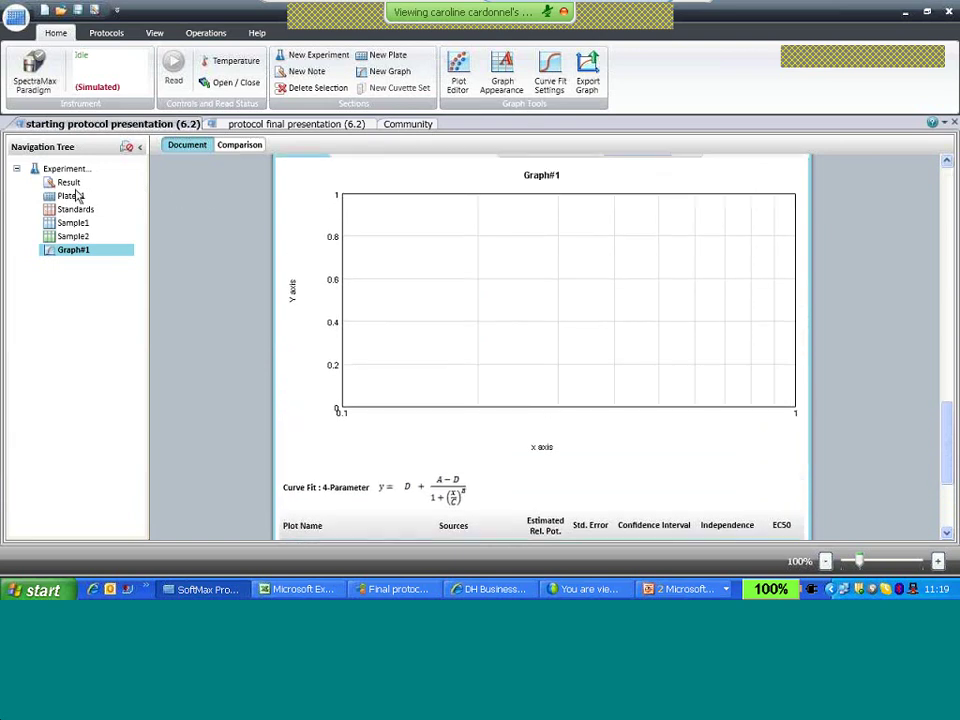
pyautogui.click(71, 197)
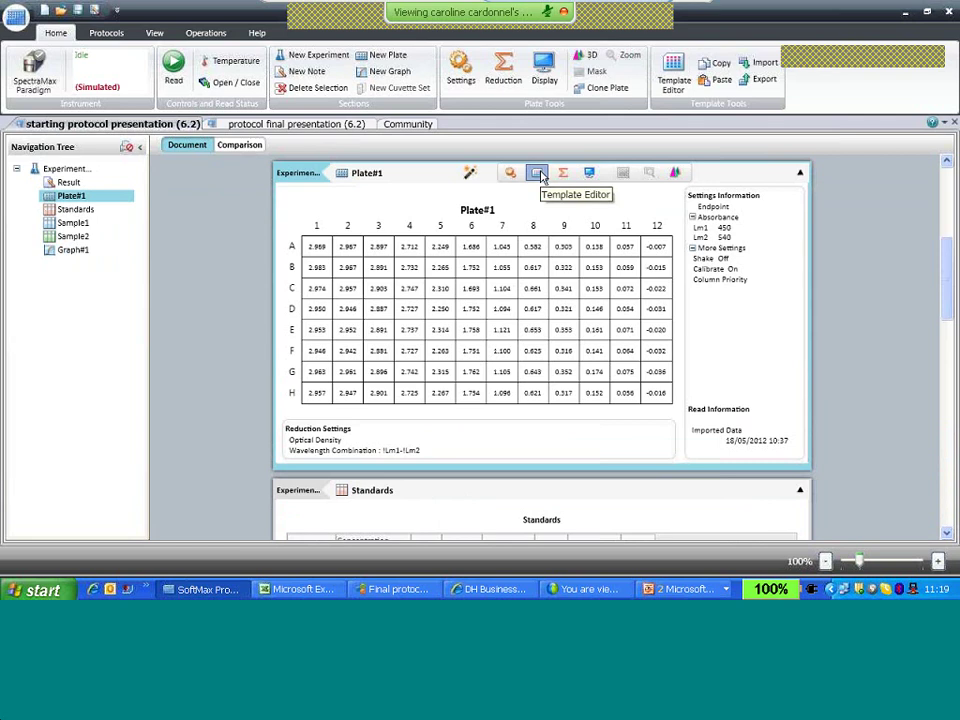
pyautogui.click(538, 175)
pyautogui.moveTo(238, 193); pyautogui.dragTo(560, 279)
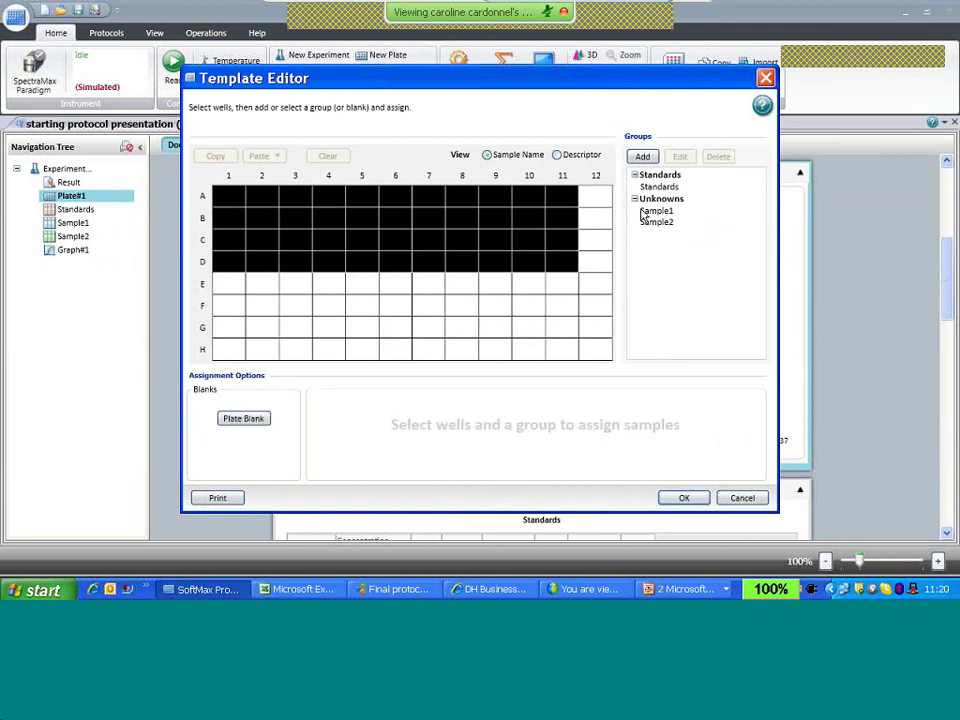
pyautogui.click(660, 188)
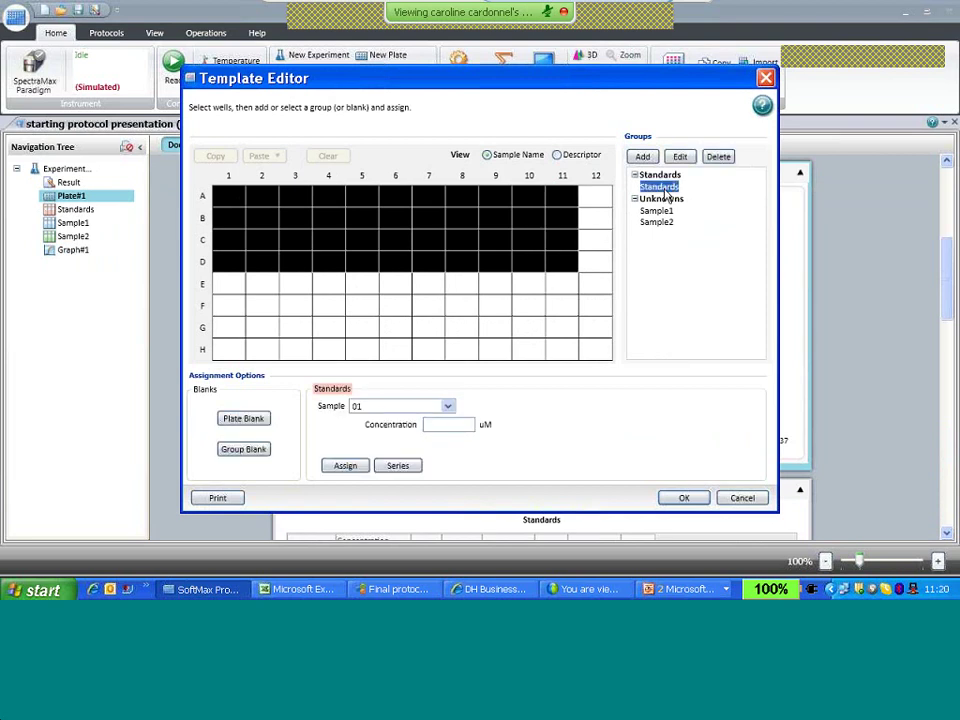
pyautogui.click(400, 466)
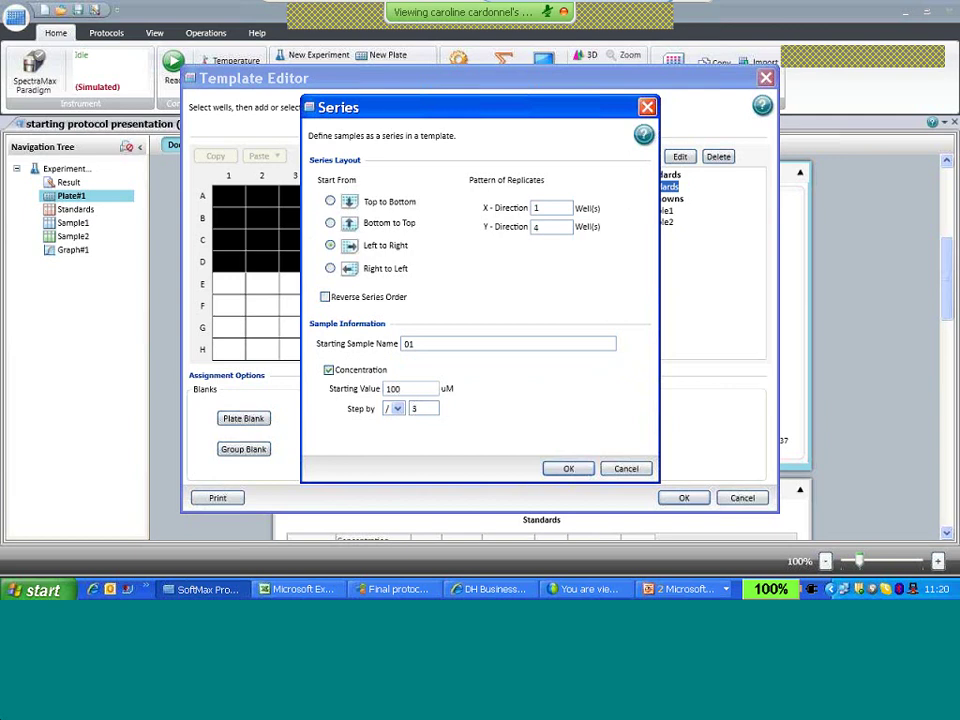
pyautogui.click(568, 469)
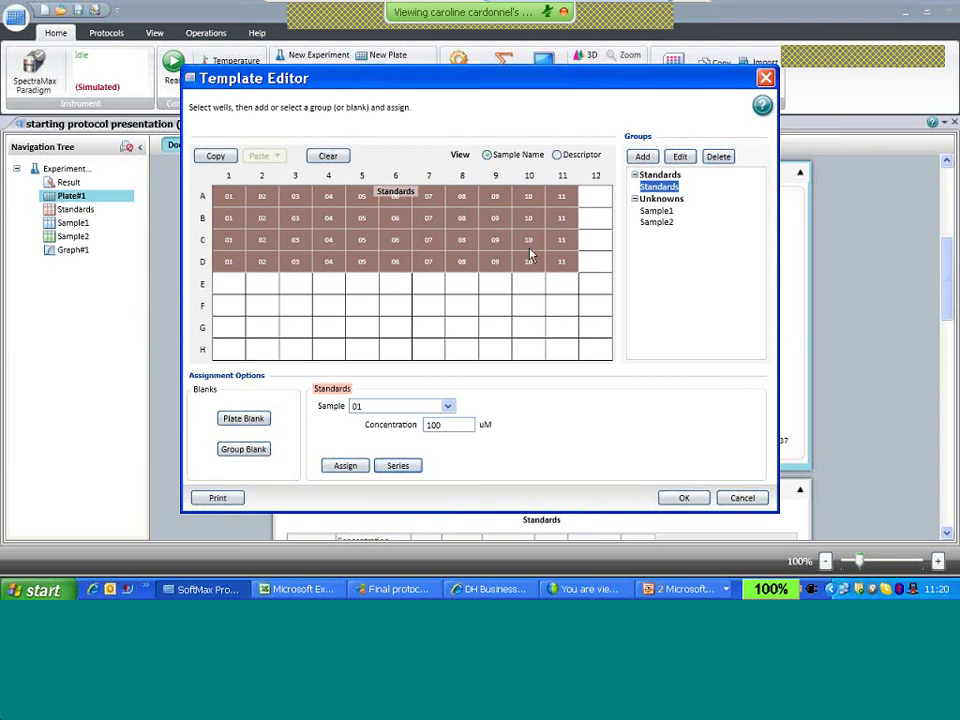
# Step: Show the template's descriptor values and assign wells A12–D12 as the plate blank
pyautogui.click(557, 155)
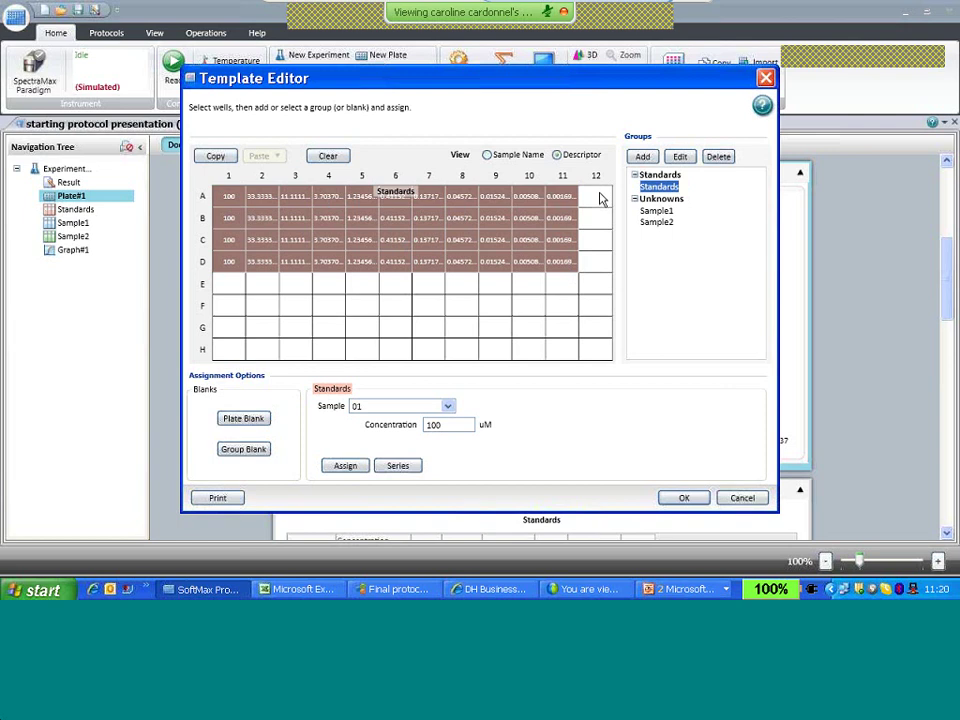
pyautogui.moveTo(600, 199); pyautogui.dragTo(600, 260)
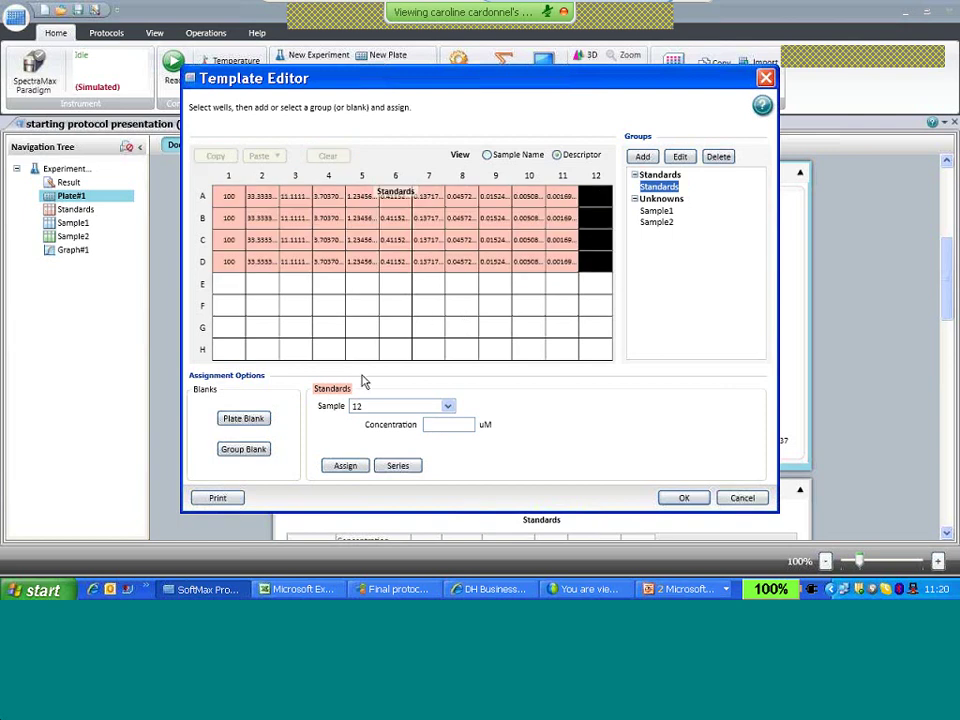
pyautogui.click(243, 418)
# Step: Assign wells E1–H6 to Sample1 as a left-to-right series with 1 × 4 replicates, dilution factor starting at 1 and divided by 2
pyautogui.moveTo(231, 290); pyautogui.dragTo(396, 349)
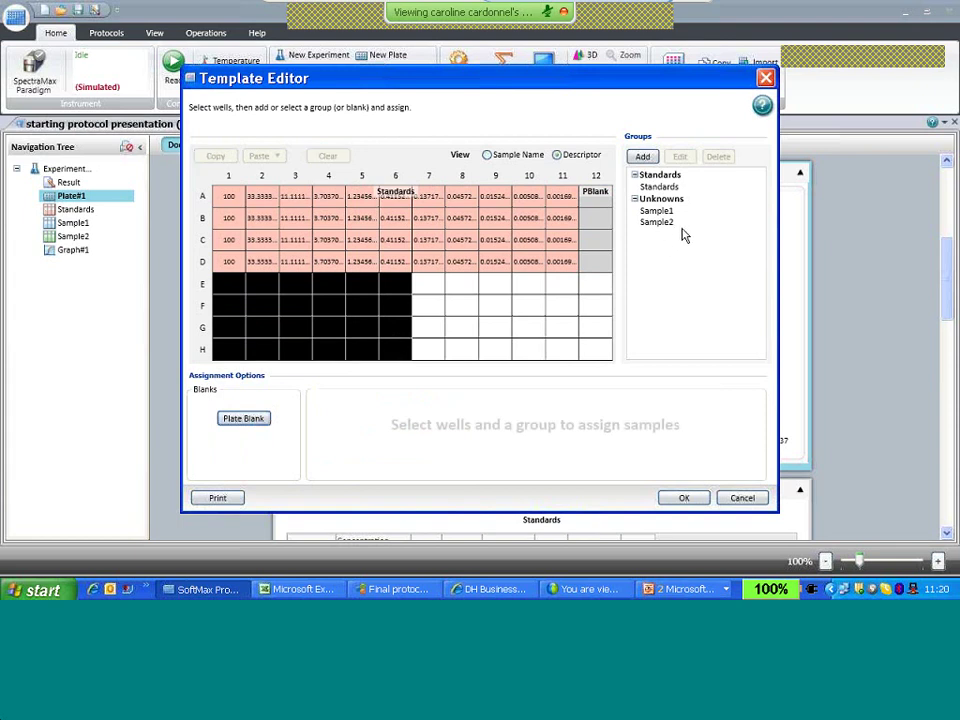
pyautogui.click(657, 211)
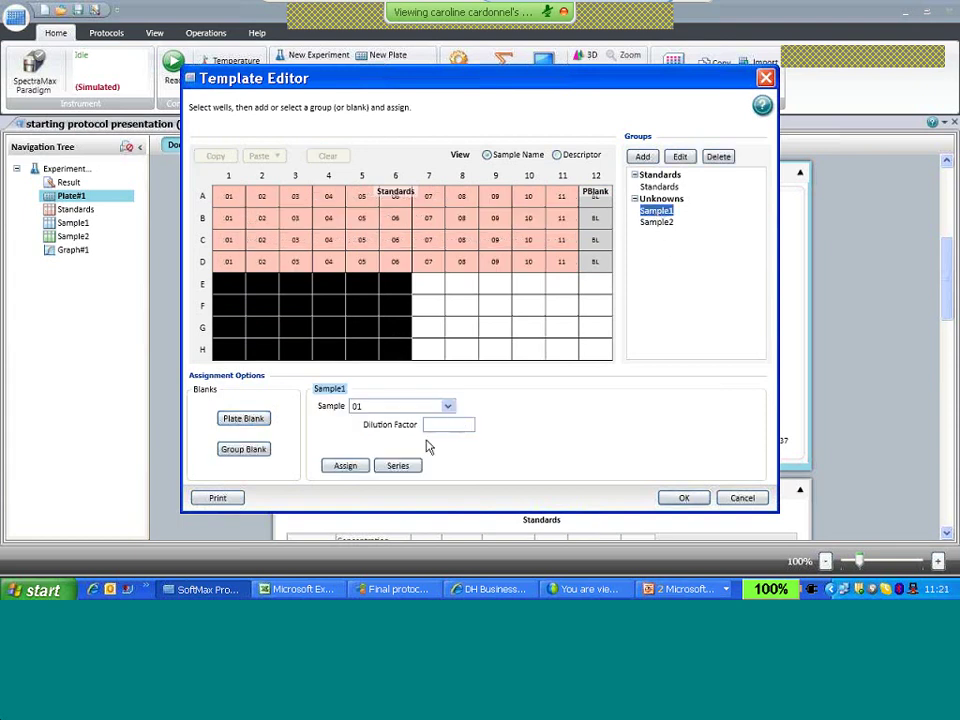
pyautogui.click(397, 466)
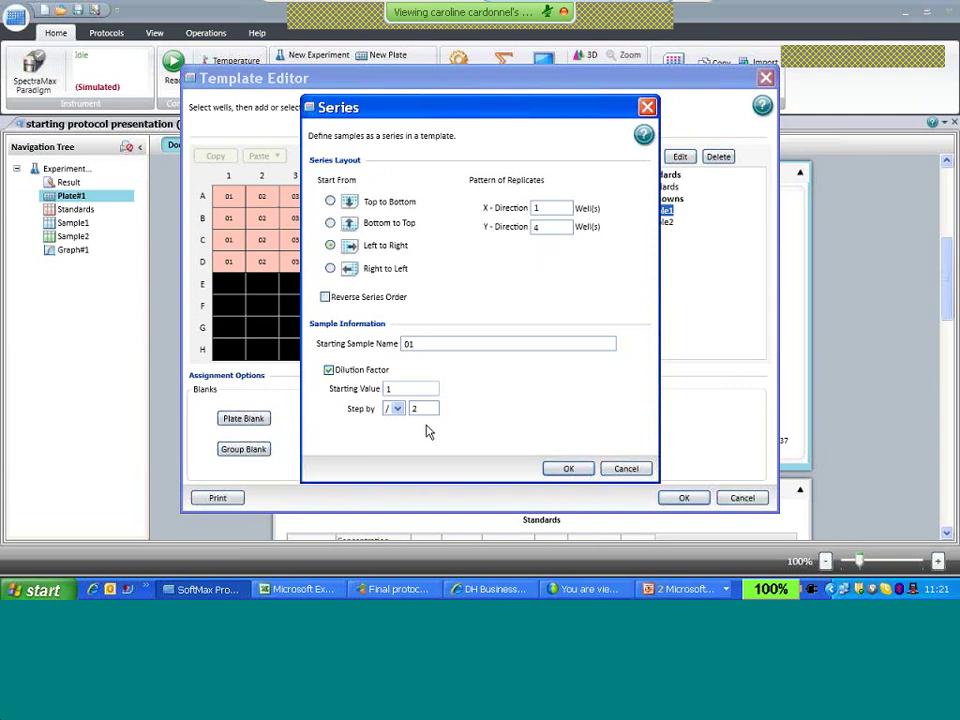
pyautogui.click(572, 469)
# Step: Select wells E7–H12 and add Sample Descriptor 1, named Dilution with no units, to the Sample2 group settings
pyautogui.moveTo(440, 290); pyautogui.dragTo(597, 350)
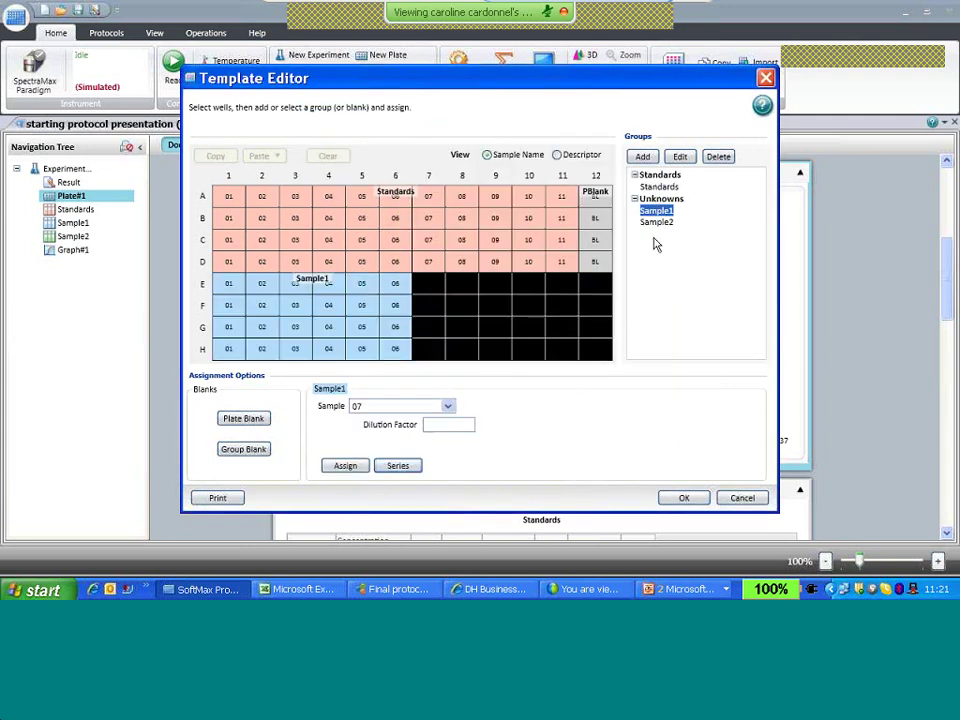
pyautogui.click(654, 222)
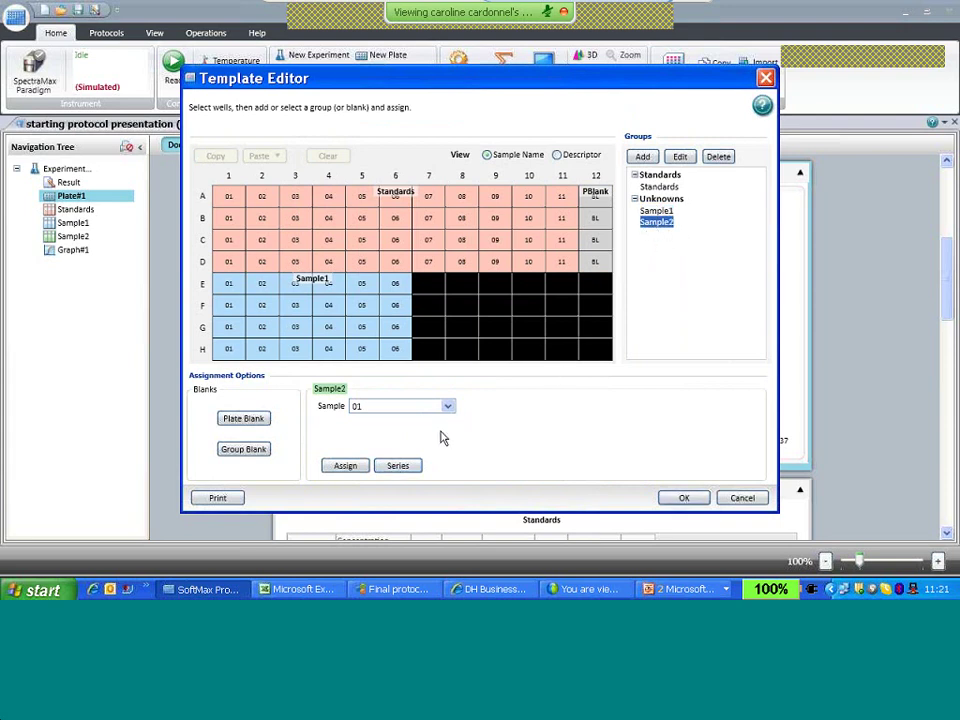
pyautogui.click(680, 157)
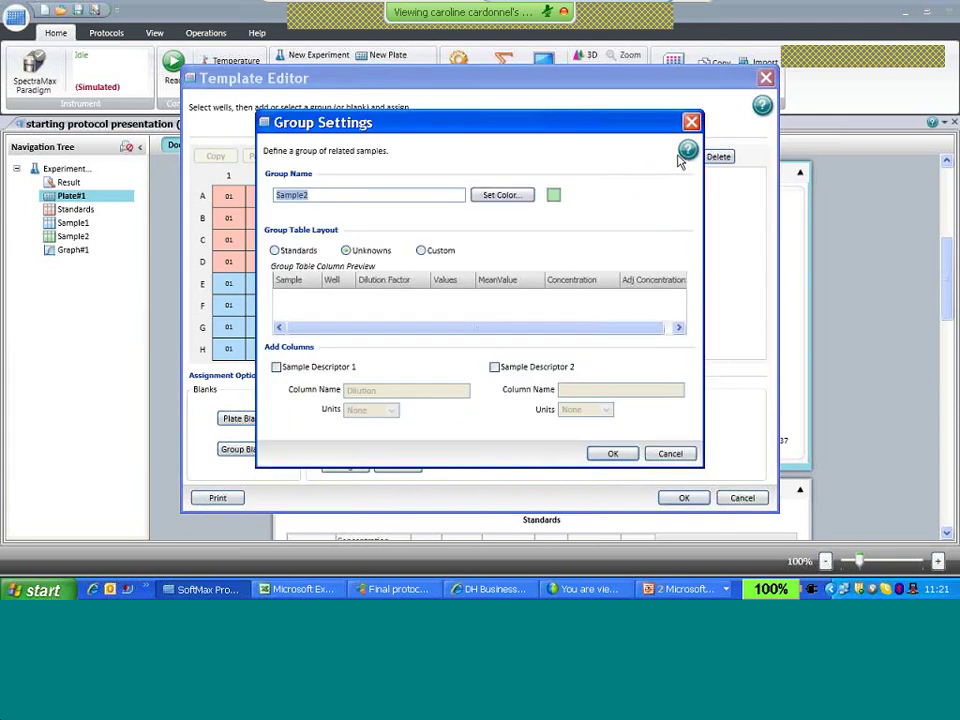
pyautogui.click(277, 368)
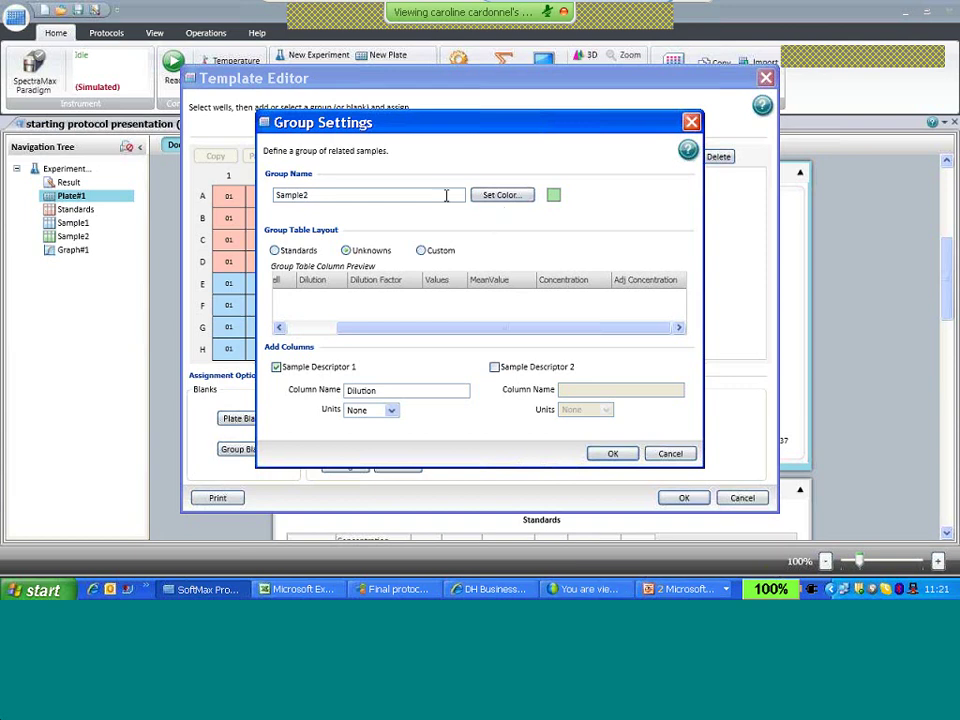
pyautogui.click(491, 197)
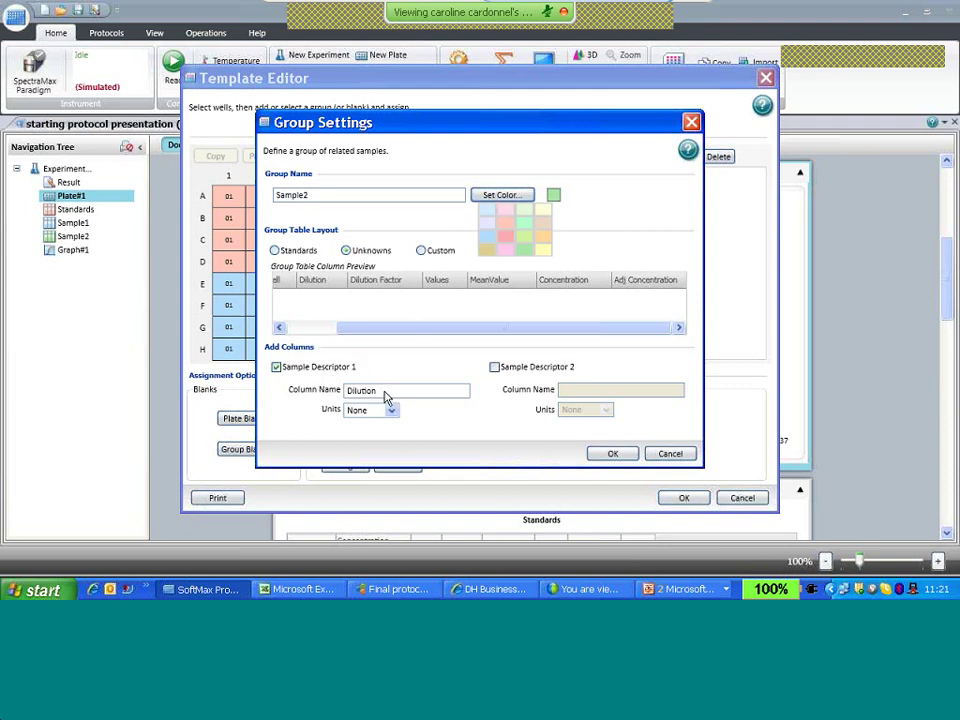
pyautogui.click(612, 455)
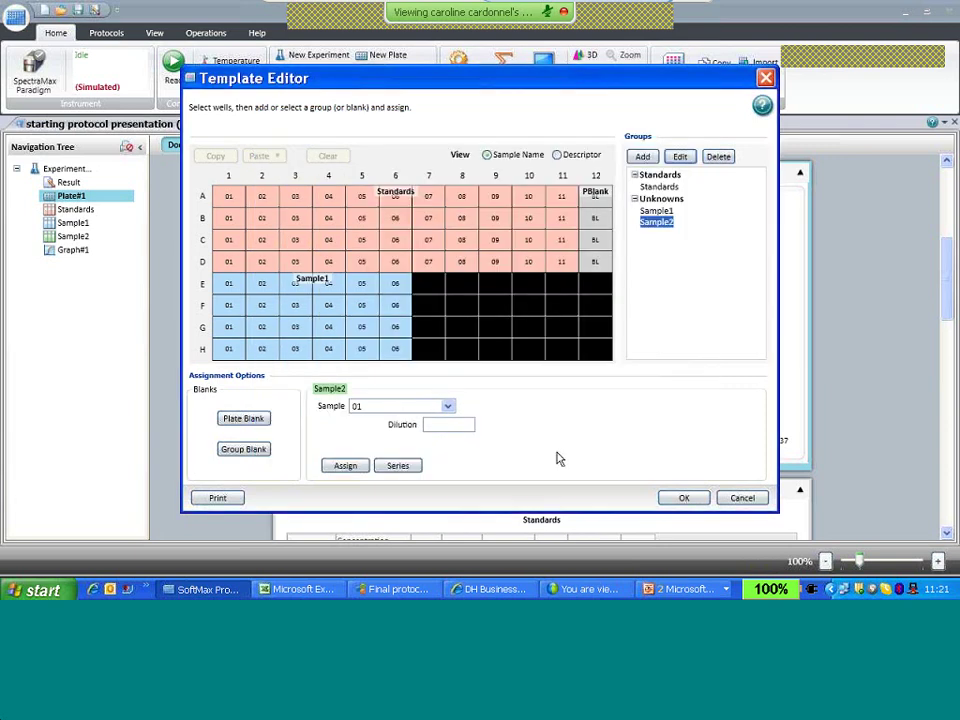
# Step: Assign the selected wells to Sample2 as a left-to-right series, dilution starting at 1 and divided by 2, check the descriptors and apply the template
pyautogui.click(397, 467)
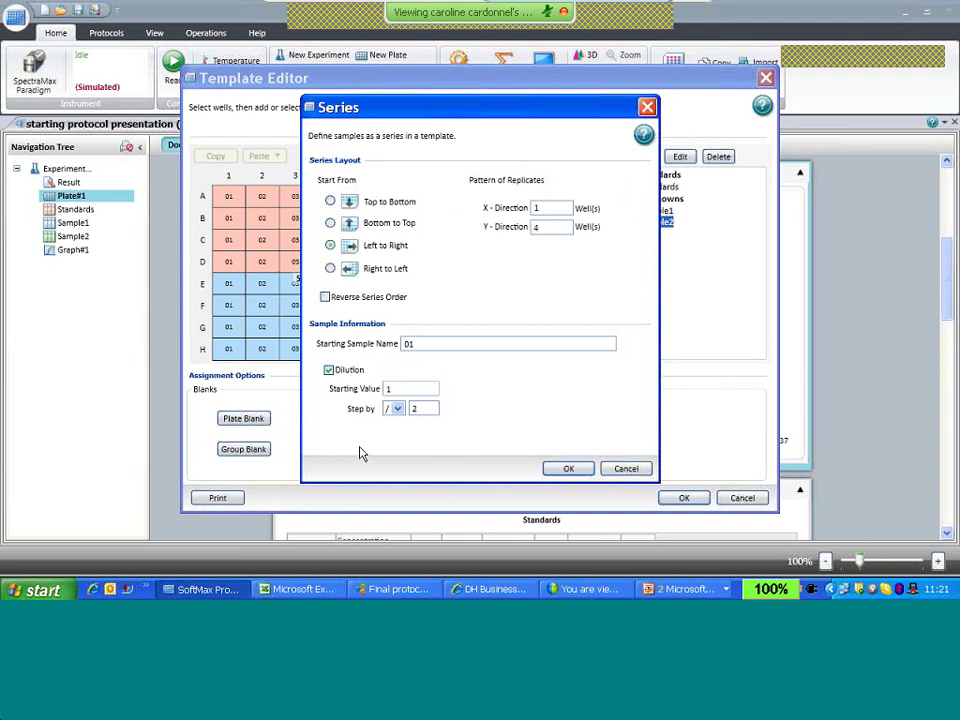
pyautogui.click(574, 471)
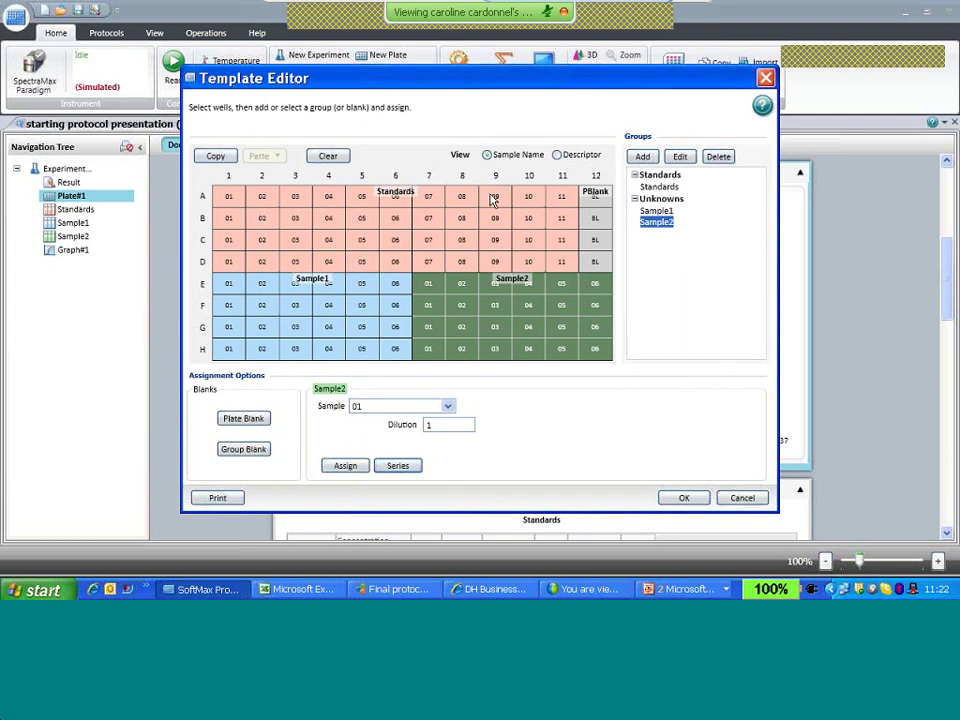
pyautogui.click(557, 157)
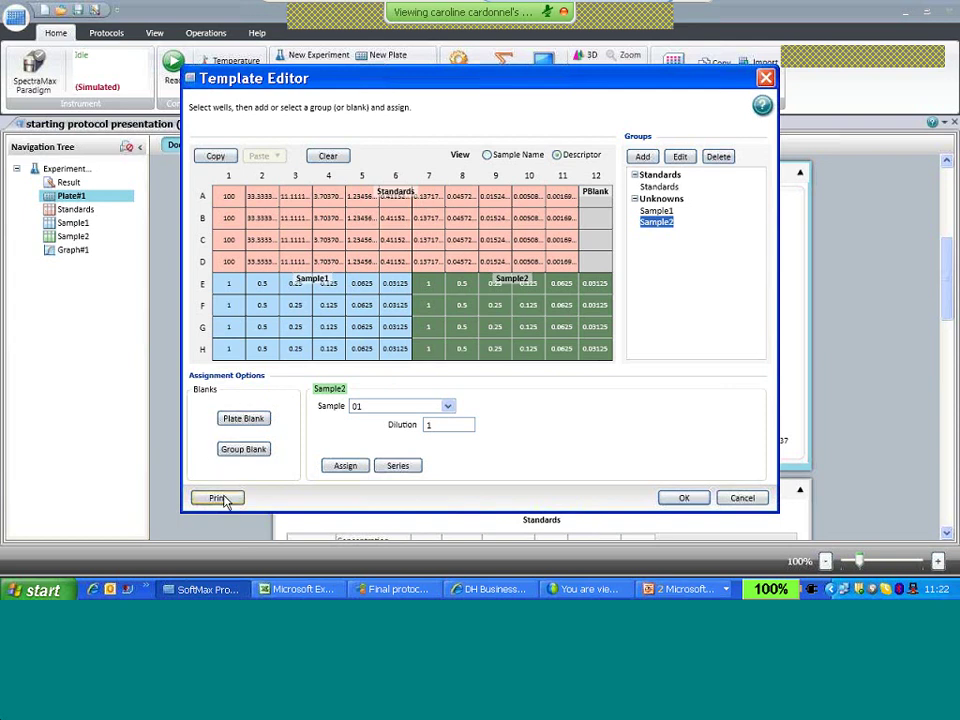
pyautogui.click(682, 498)
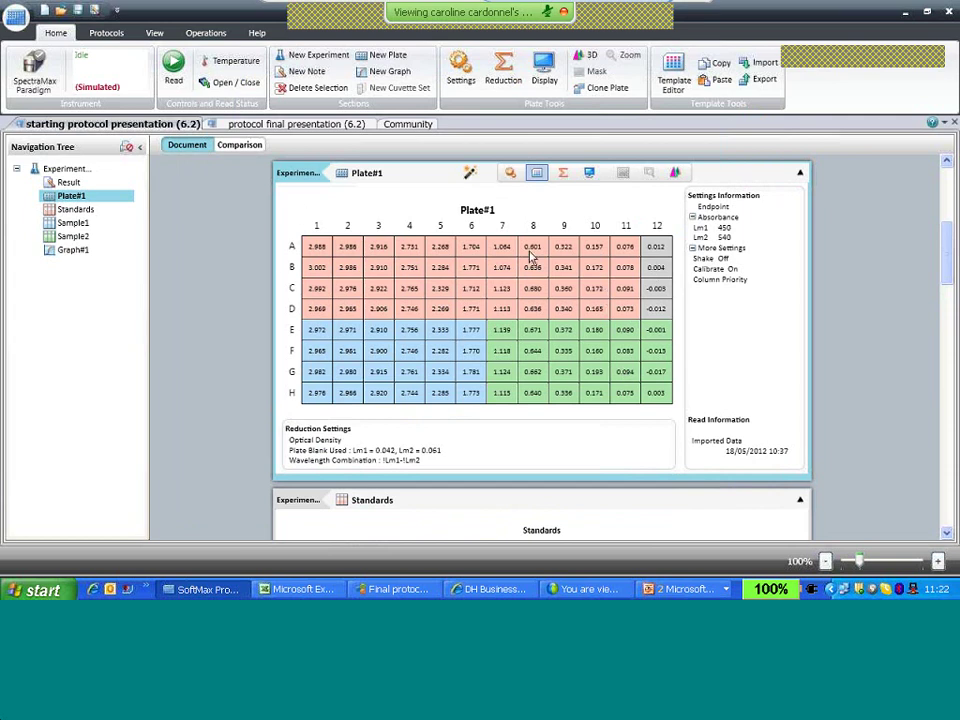
# Step: Review the Standards and Sample1 group tables and the standard curve in Graph#1
pyautogui.click(72, 210)
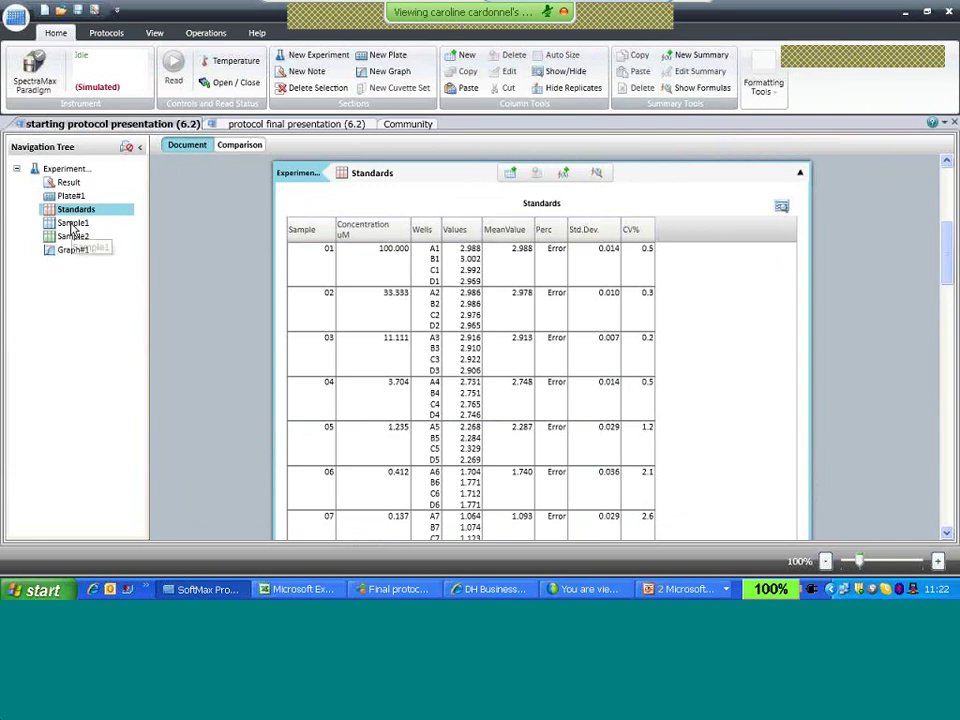
pyautogui.click(73, 224)
pyautogui.click(73, 250)
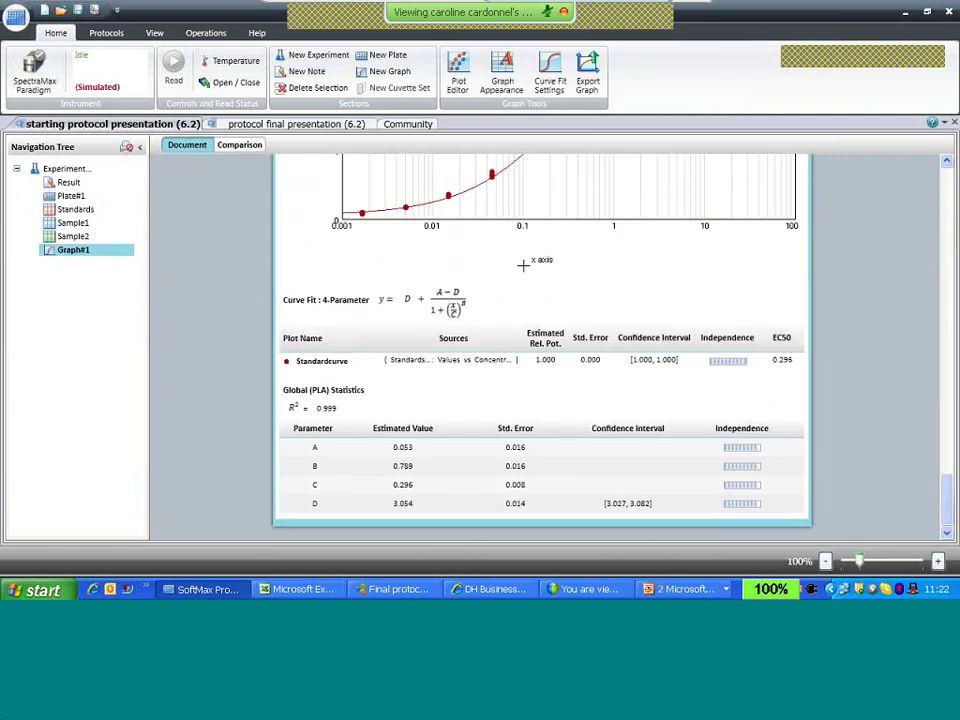
pyautogui.click(948, 163)
pyautogui.scroll(2, 948, 163)
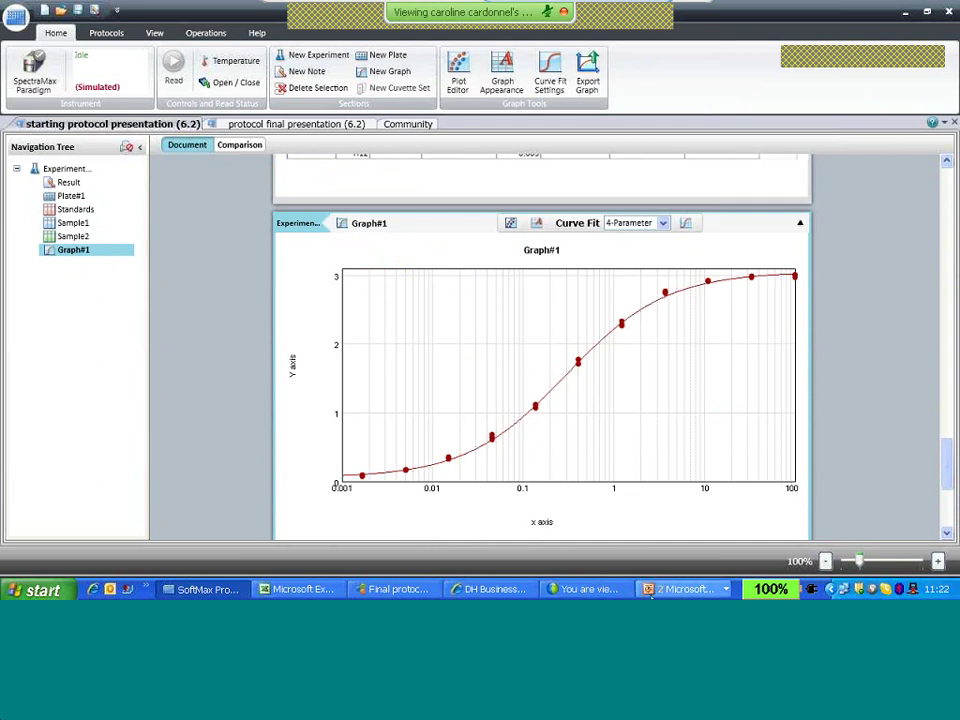
# Step: Switch to the PowerPoint slide show introducing SoftMax Pro 6 and advance past the Series settings slide
pyautogui.click(663, 592)
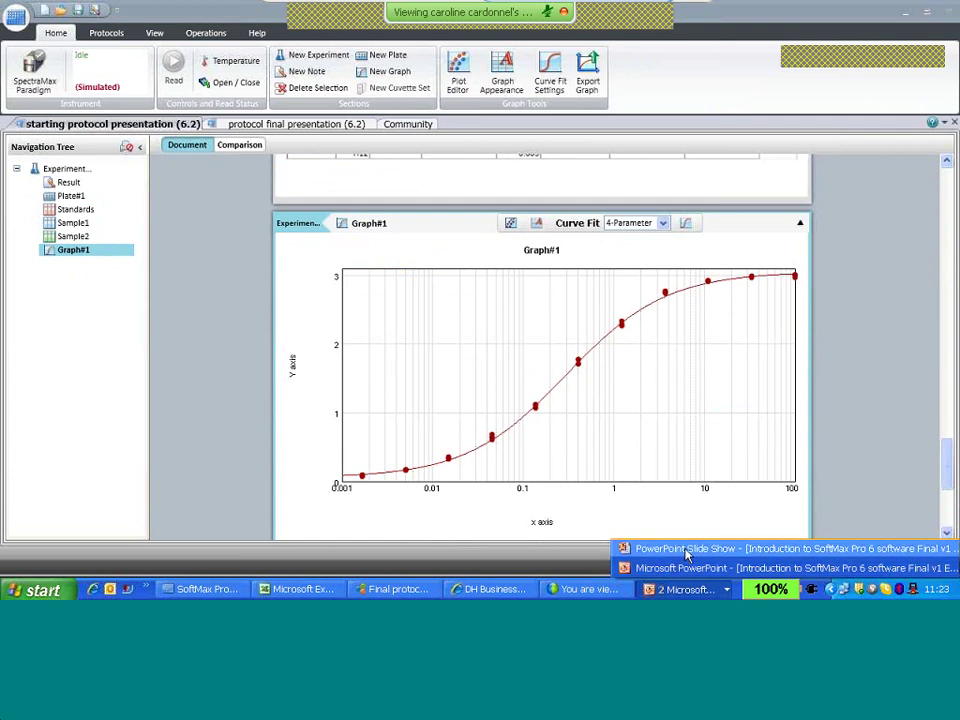
pyautogui.click(665, 550)
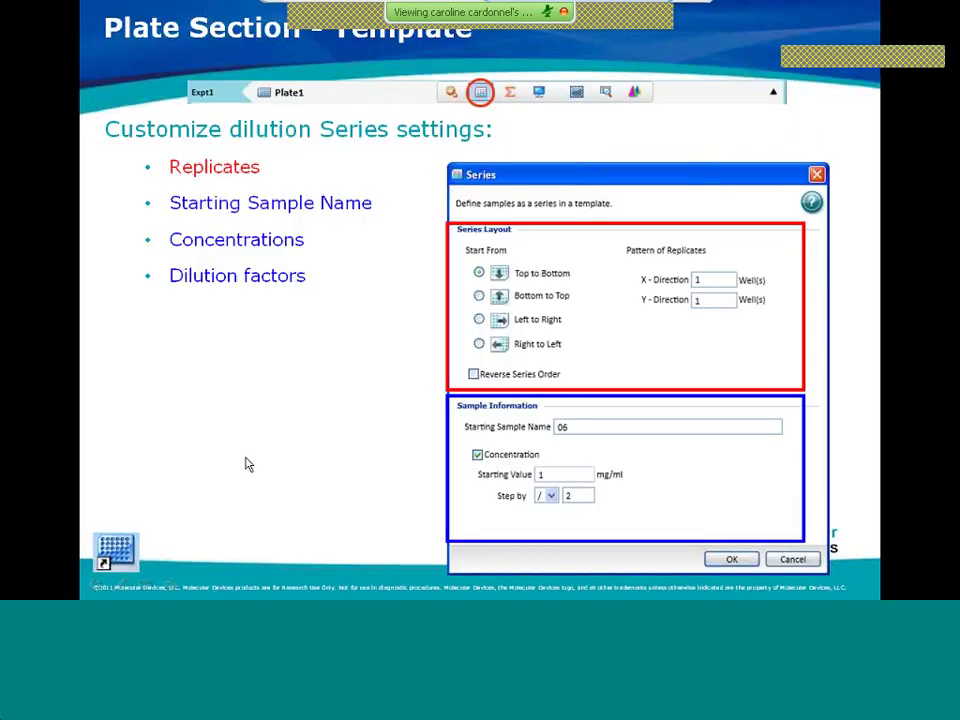
pyautogui.click(248, 464)
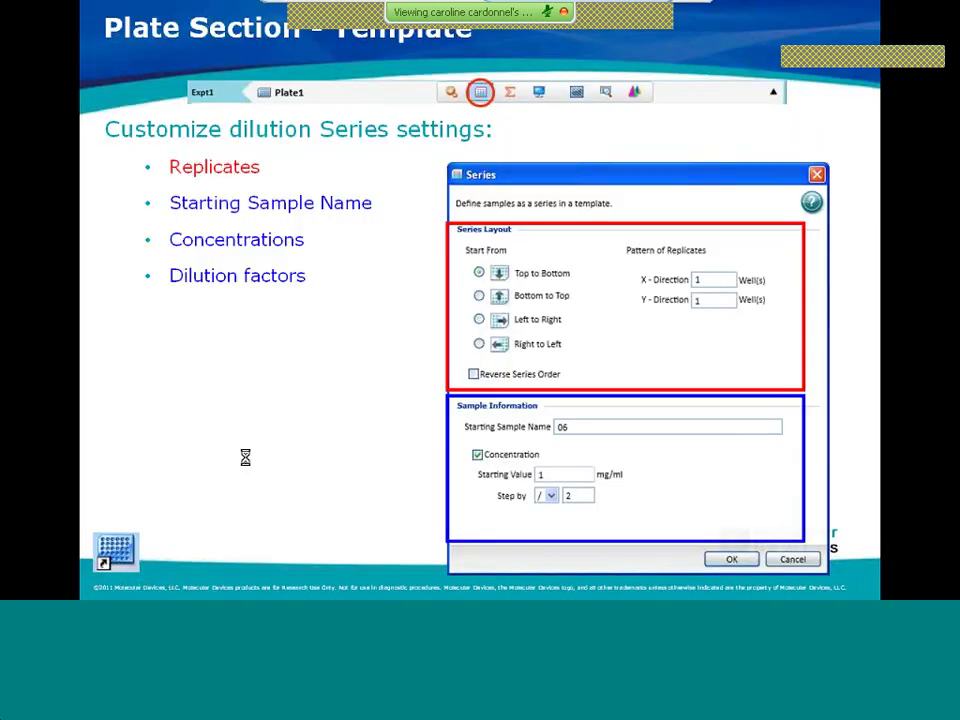
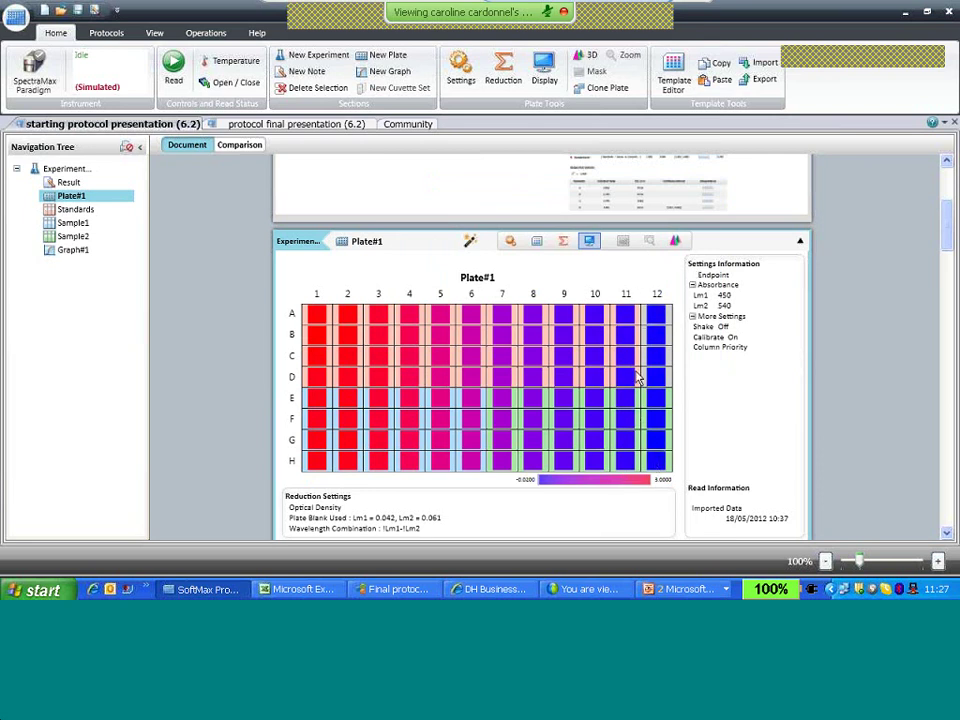
# Step: Add the reduced numbers to the color map display of Plate#1
pyautogui.click(592, 241)
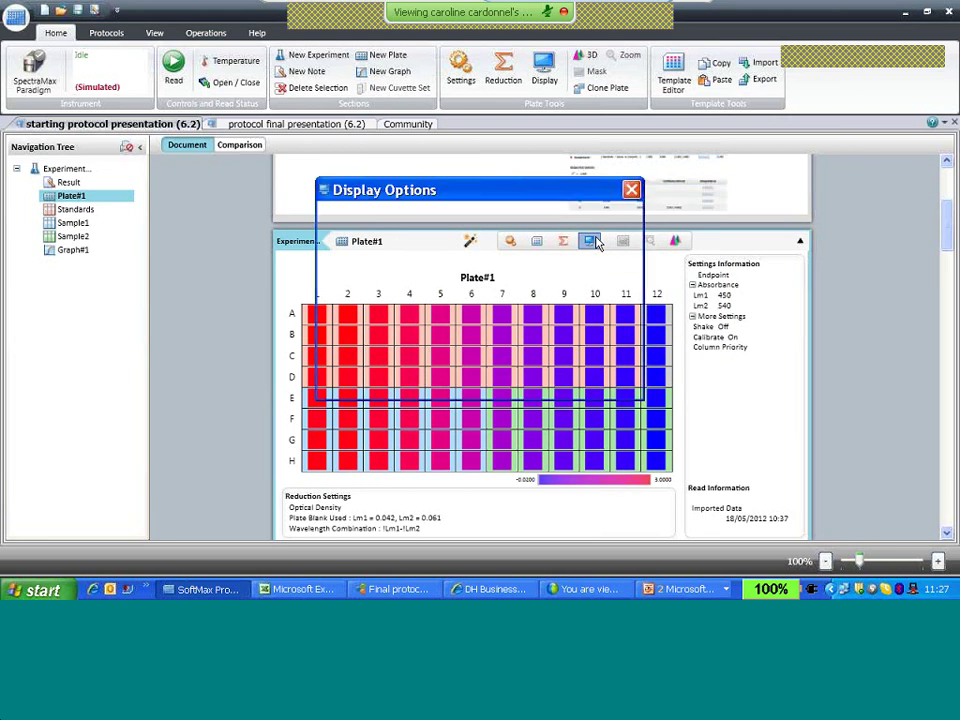
pyautogui.click(483, 300)
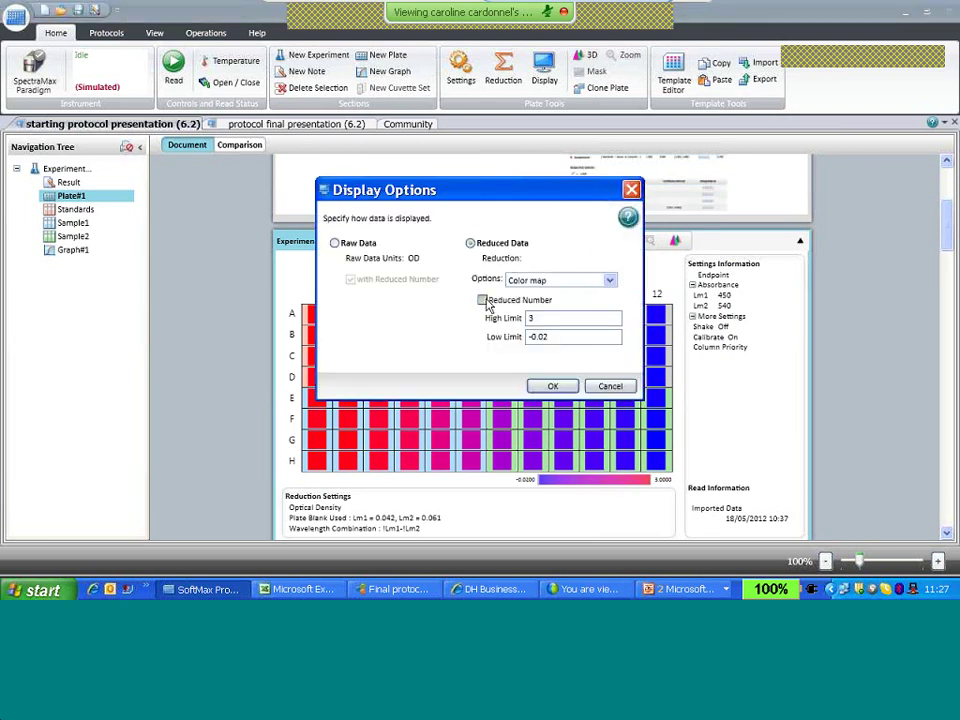
pyautogui.click(558, 389)
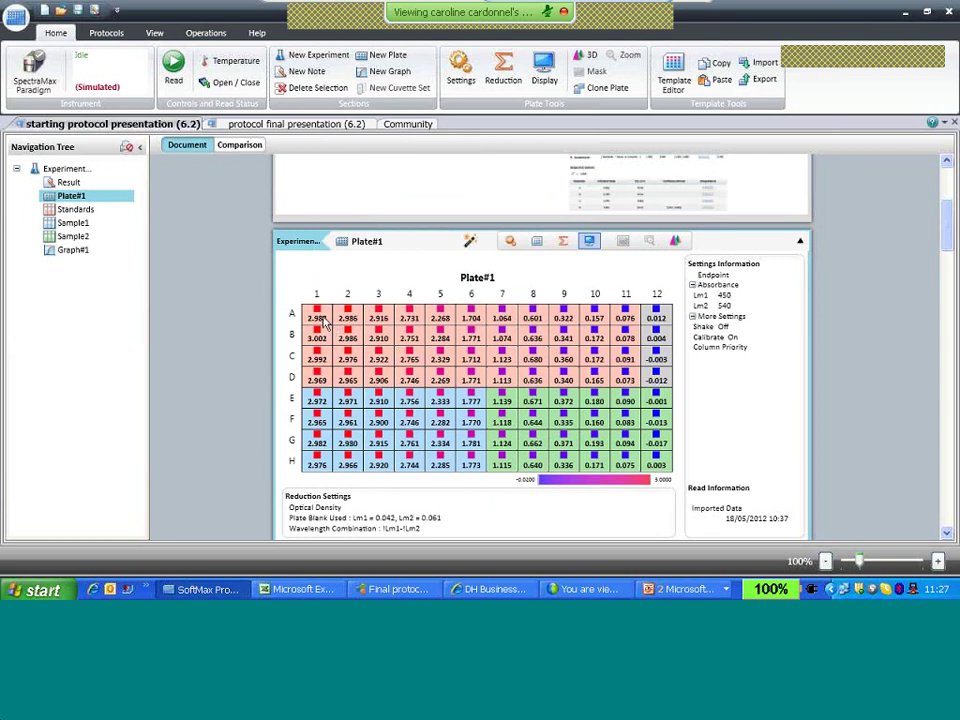
# Step: Set the reduced data display of Plate#1 to Number
pyautogui.click(591, 242)
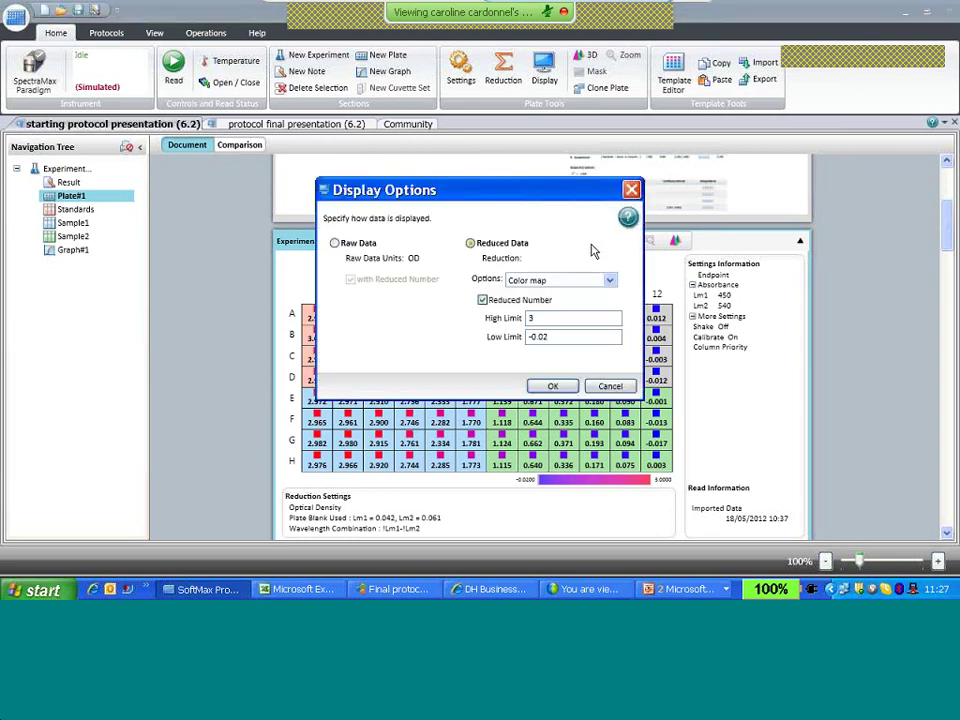
pyautogui.click(611, 281)
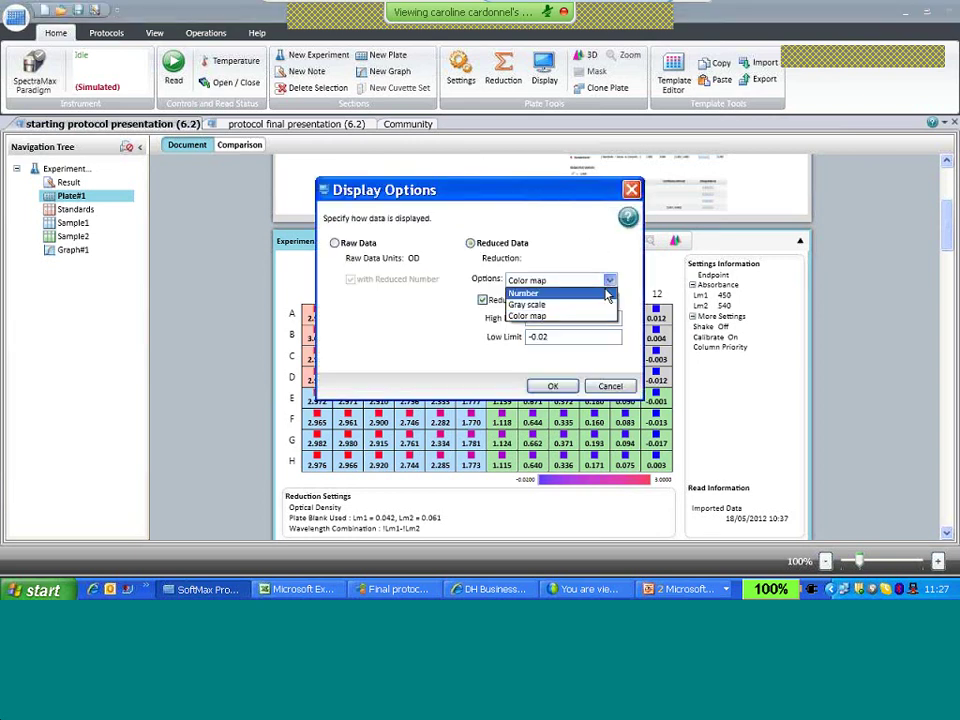
pyautogui.click(606, 294)
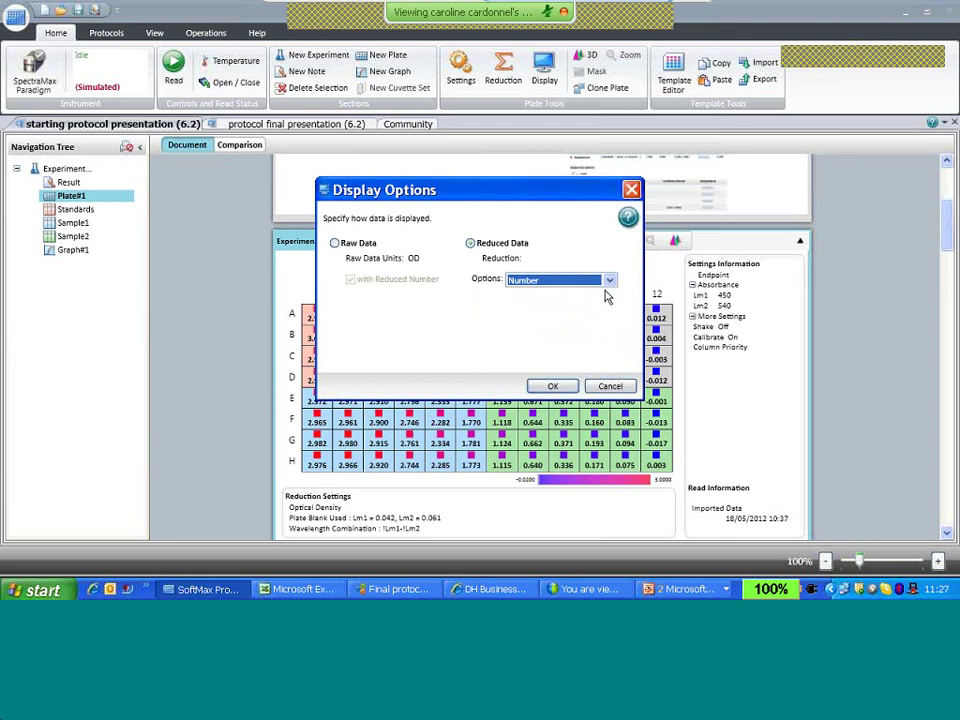
pyautogui.click(558, 388)
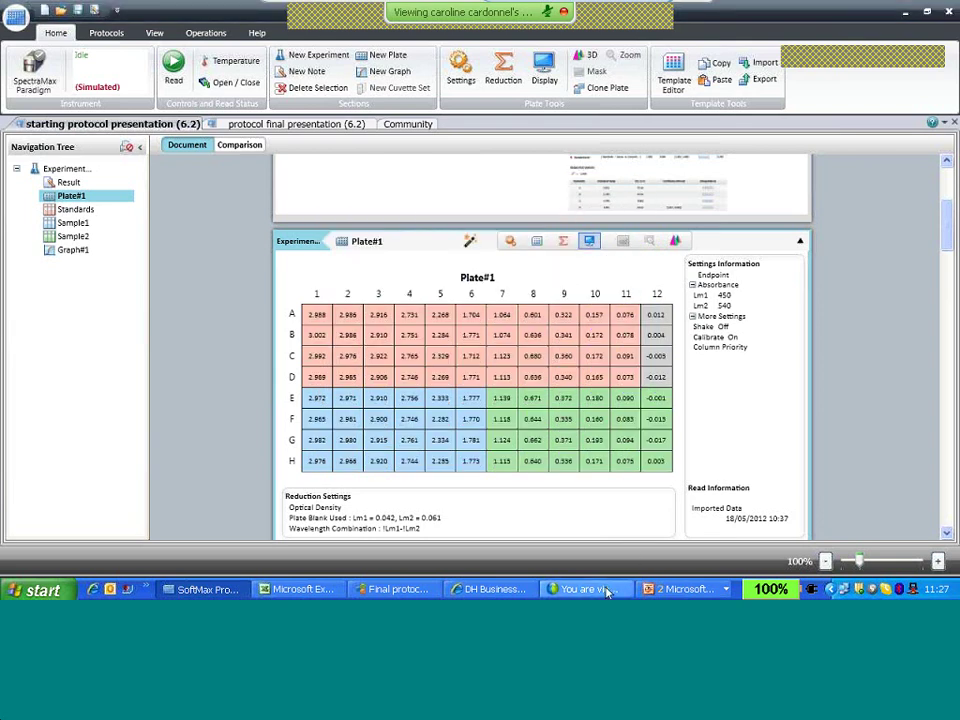
# Step: Switch to the PowerPoint slide show and advance past the Display Options slide to Plate Section - More Options
pyautogui.click(670, 590)
pyautogui.click(729, 666)
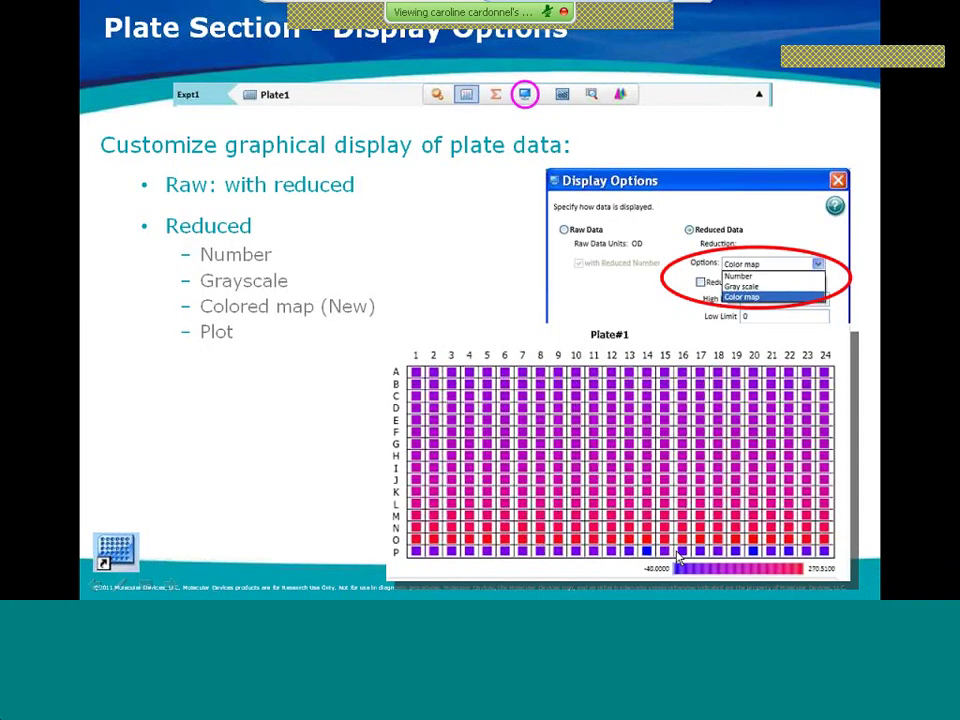
pyautogui.click(676, 558)
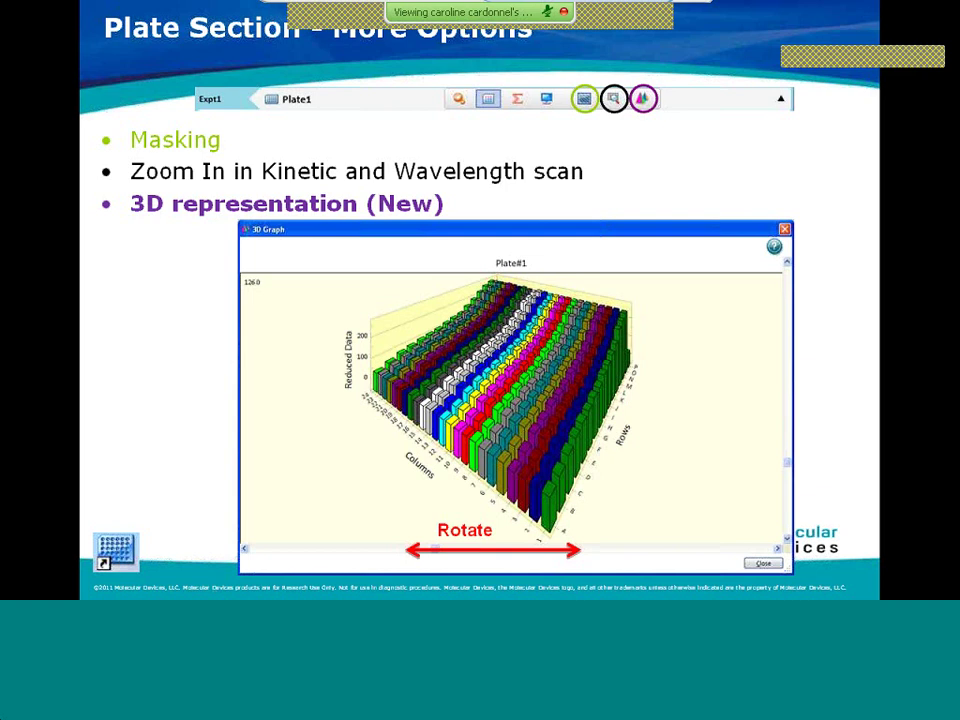
# Step: Return to SoftMax Pro and view the Plate#1 data as a 3D graph rotated to about 294, closing the graph when done
pyautogui.hotkey('alt', 'Tab')
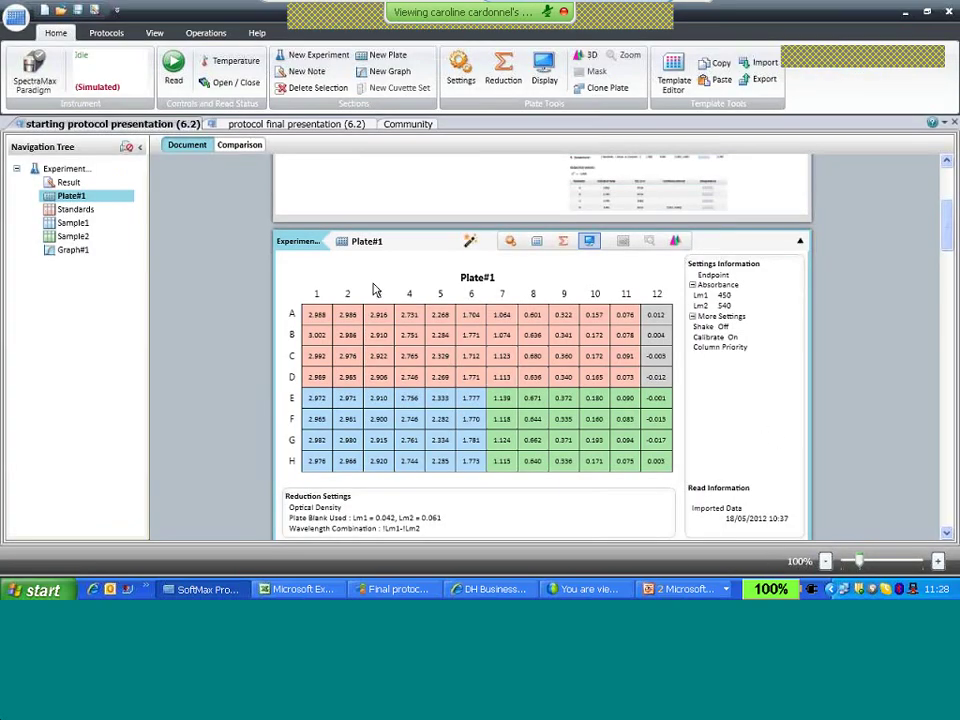
pyautogui.click(676, 243)
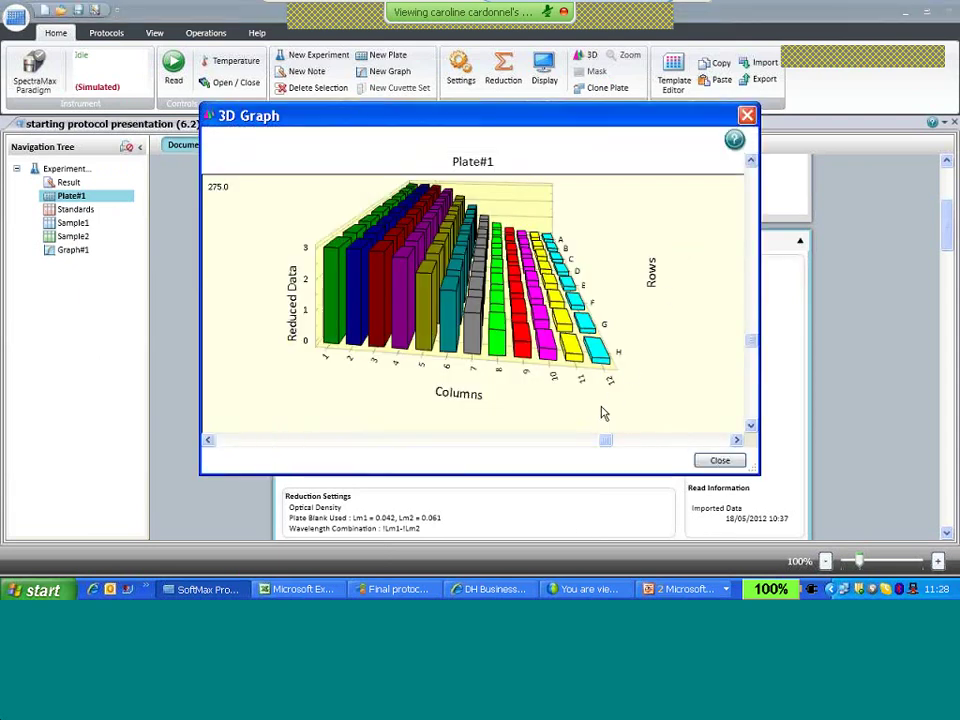
pyautogui.moveTo(605, 442)
pyautogui.mouseDown()
pyautogui.moveTo(476, 452)
pyautogui.moveTo(356, 439)
pyautogui.moveTo(448, 452)
pyautogui.moveTo(697, 457)
pyautogui.moveTo(591, 459)
pyautogui.moveTo(609, 461)
pyautogui.mouseUp()
pyautogui.moveTo(749, 345)
pyautogui.mouseDown()
pyautogui.moveTo(752, 235)
pyautogui.moveTo(750, 364)
pyautogui.moveTo(755, 342)
pyautogui.mouseUp()
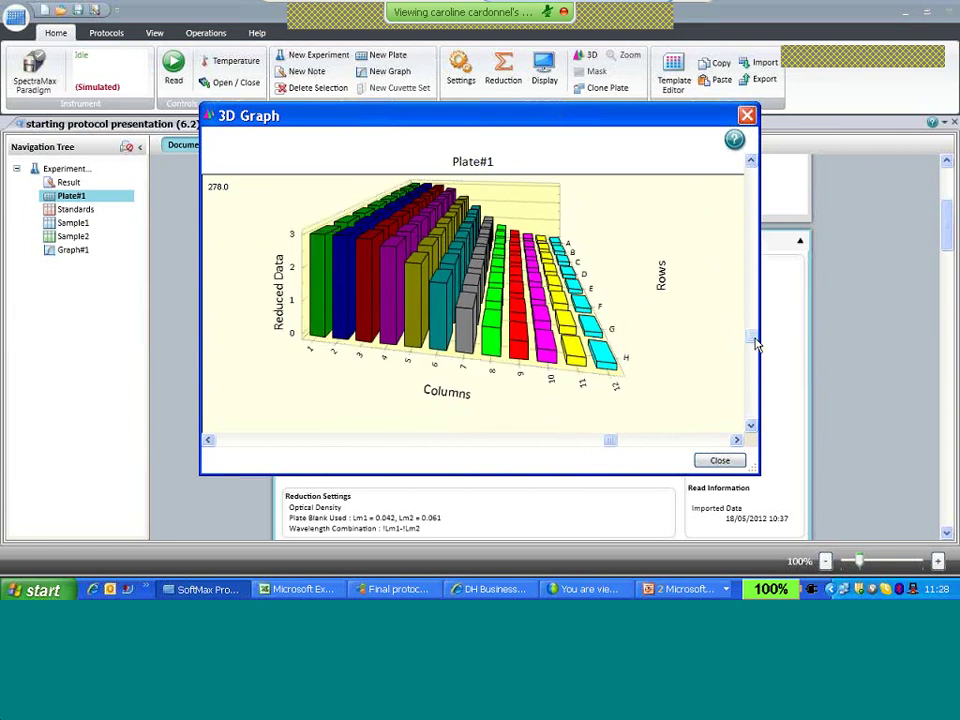
pyautogui.moveTo(616, 445)
pyautogui.mouseDown()
pyautogui.moveTo(654, 444)
pyautogui.moveTo(632, 443)
pyautogui.mouseUp()
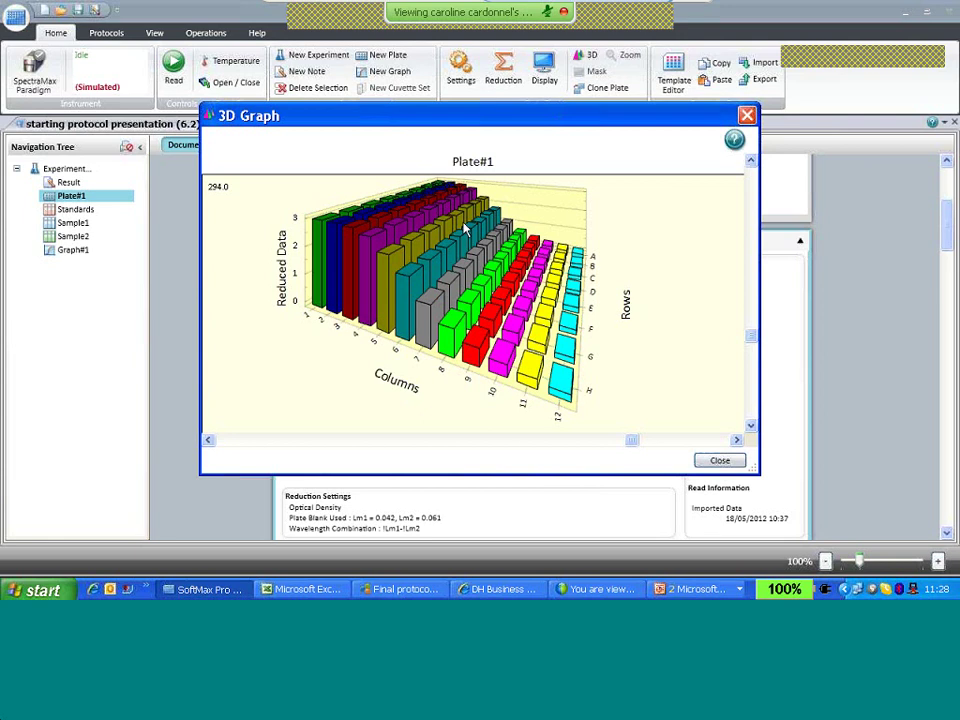
pyautogui.click(718, 462)
# Step: Switch to the PowerPoint slide show and minimize the Weekly Scheduled Scan window covering it
pyautogui.click(690, 589)
pyautogui.click(693, 552)
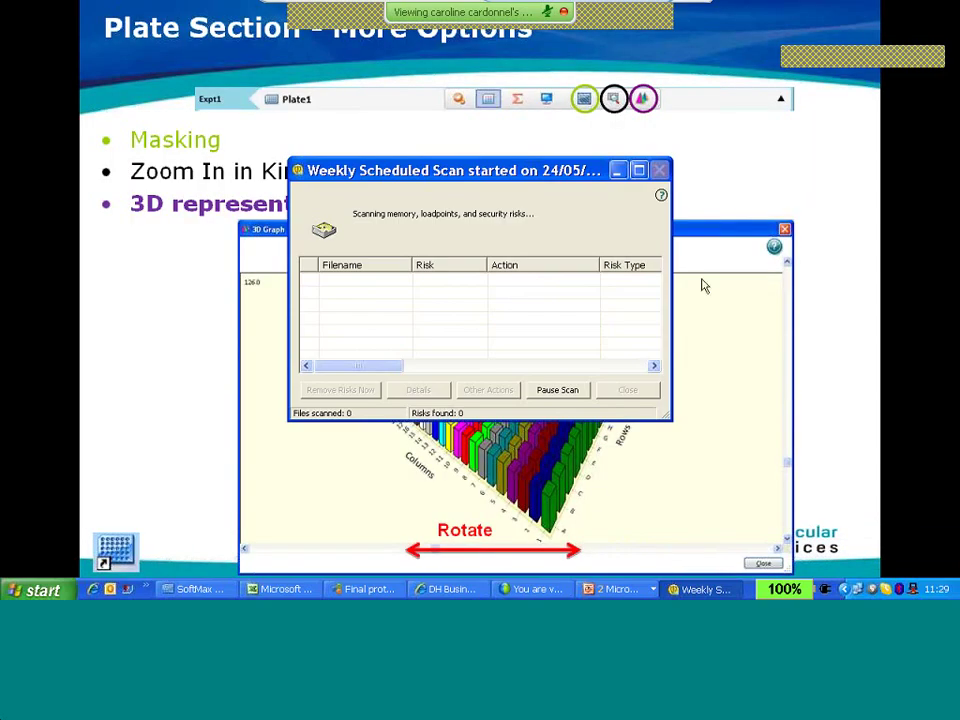
pyautogui.click(557, 391)
pyautogui.click(525, 318)
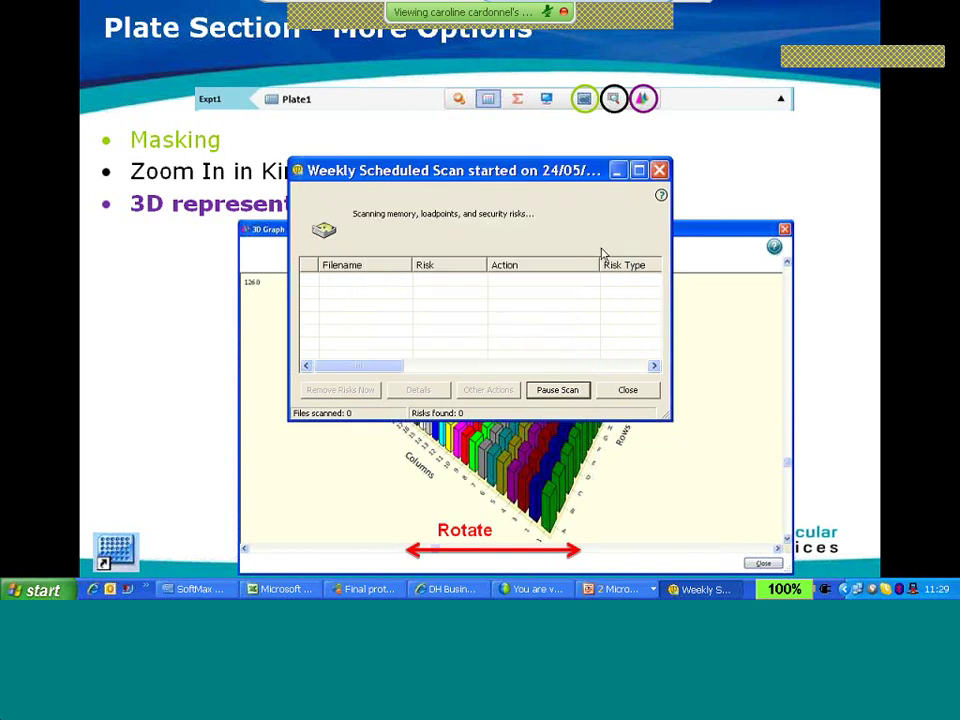
pyautogui.click(618, 171)
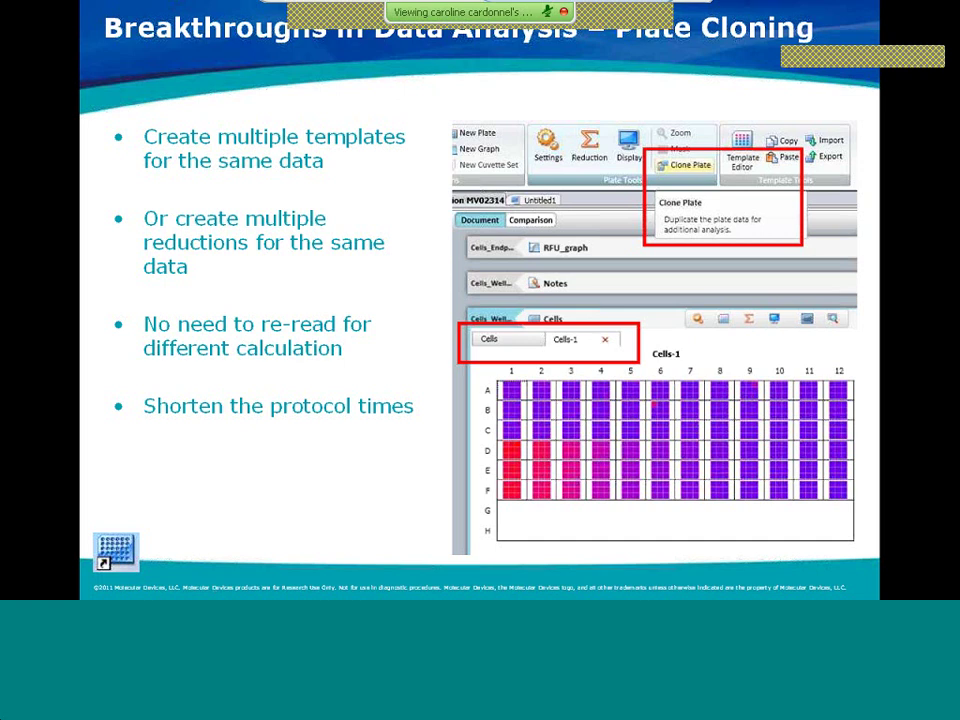
# Step: Return to SoftMax Pro, clone Plate#1, and compare the clone with the original plate
pyautogui.hotkey('alt', 'Tab')
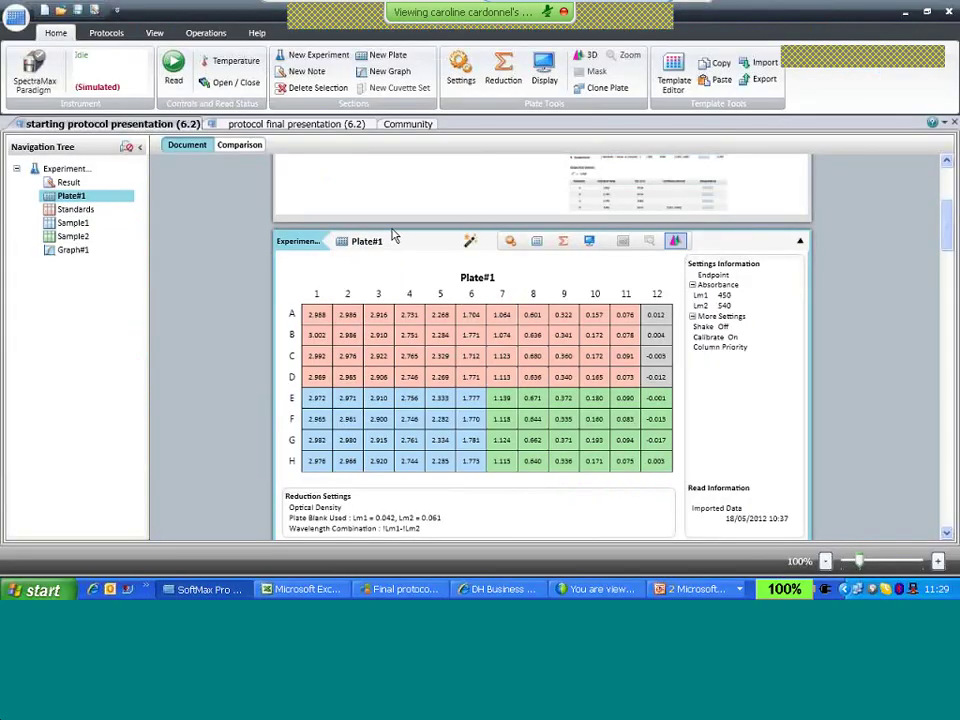
pyautogui.click(607, 92)
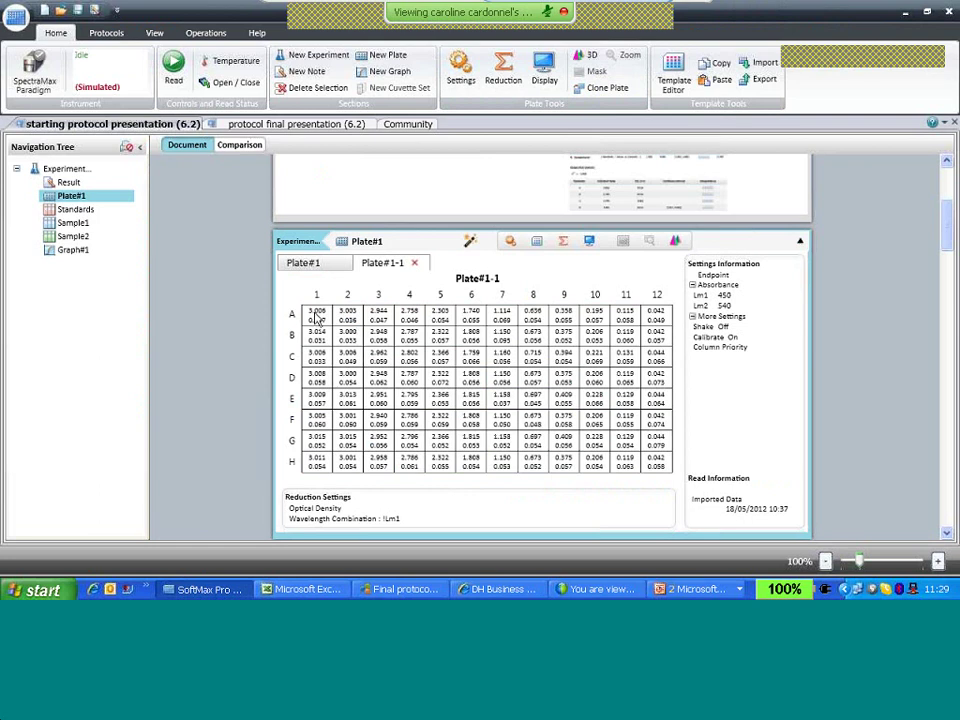
pyautogui.moveTo(313, 317); pyautogui.dragTo(296, 261)
pyautogui.click(338, 260)
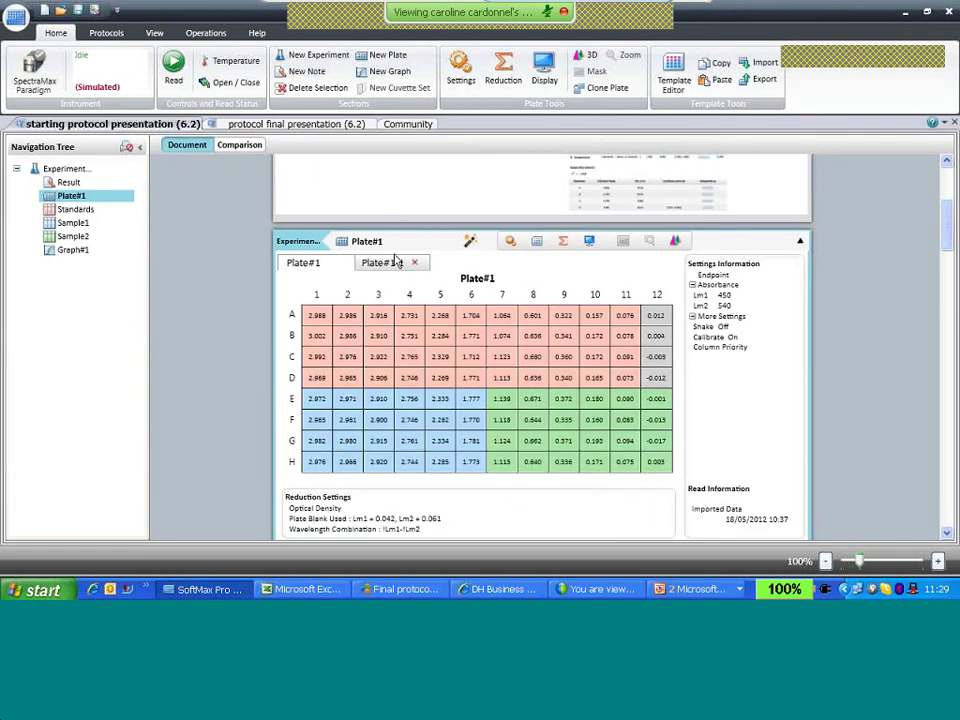
pyautogui.click(396, 262)
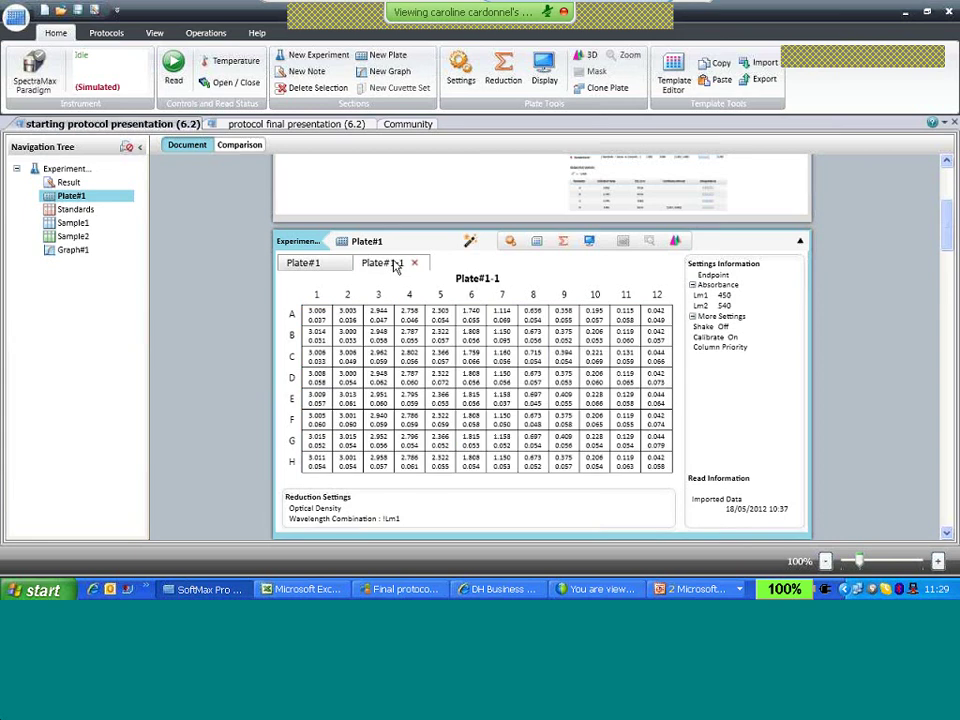
pyautogui.click(320, 264)
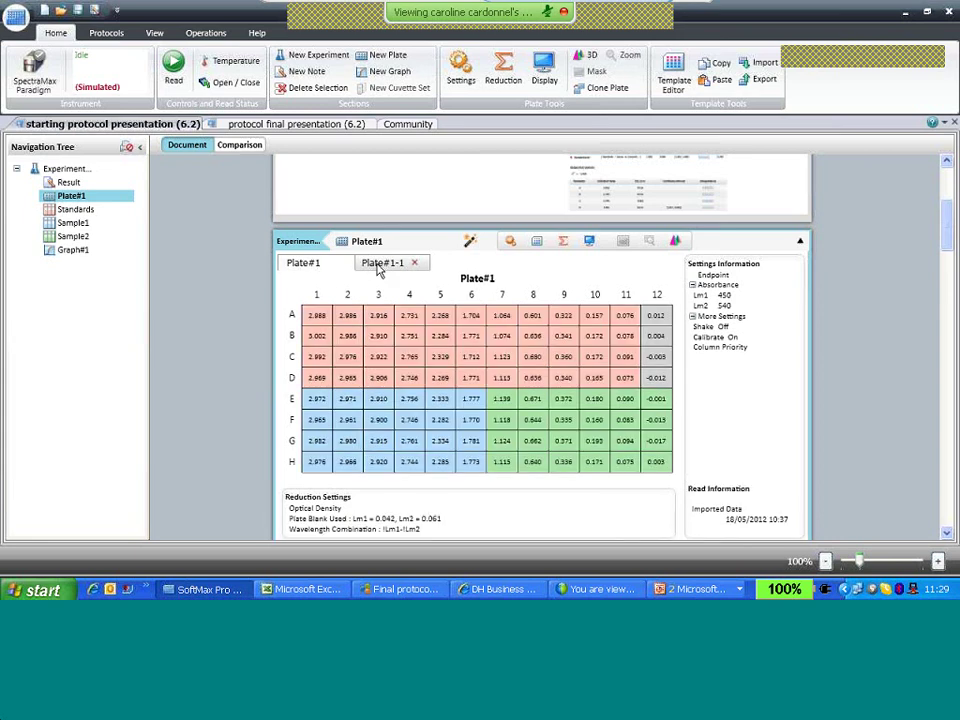
pyautogui.click(383, 266)
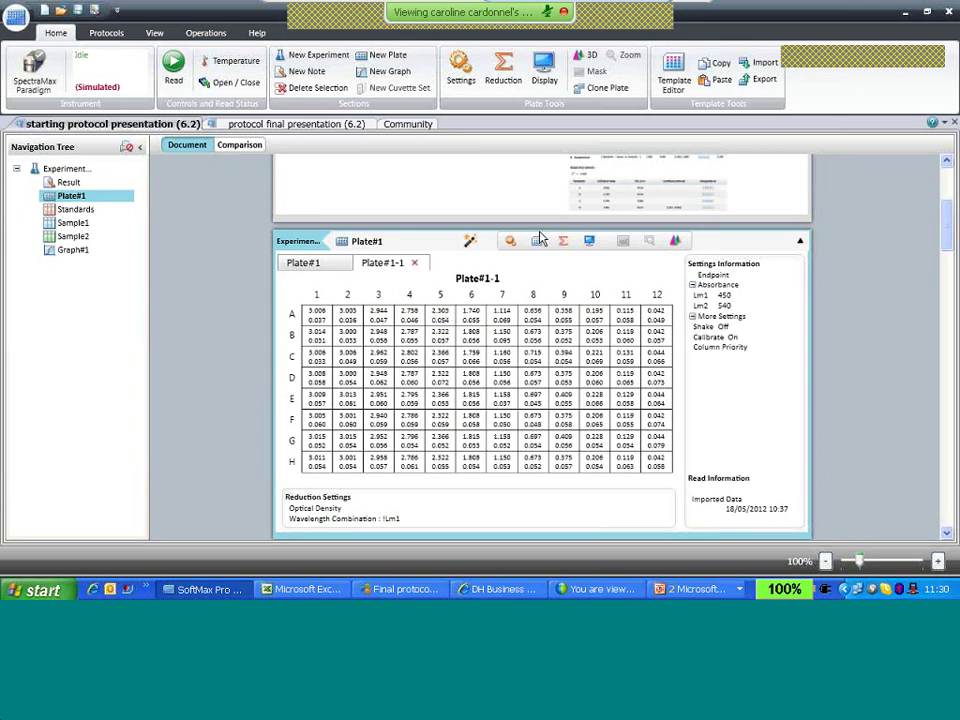
# Step: Copy the Plate#1 template and paste it into the cloned plate Plate#1-1 with new groups
pyautogui.click(309, 264)
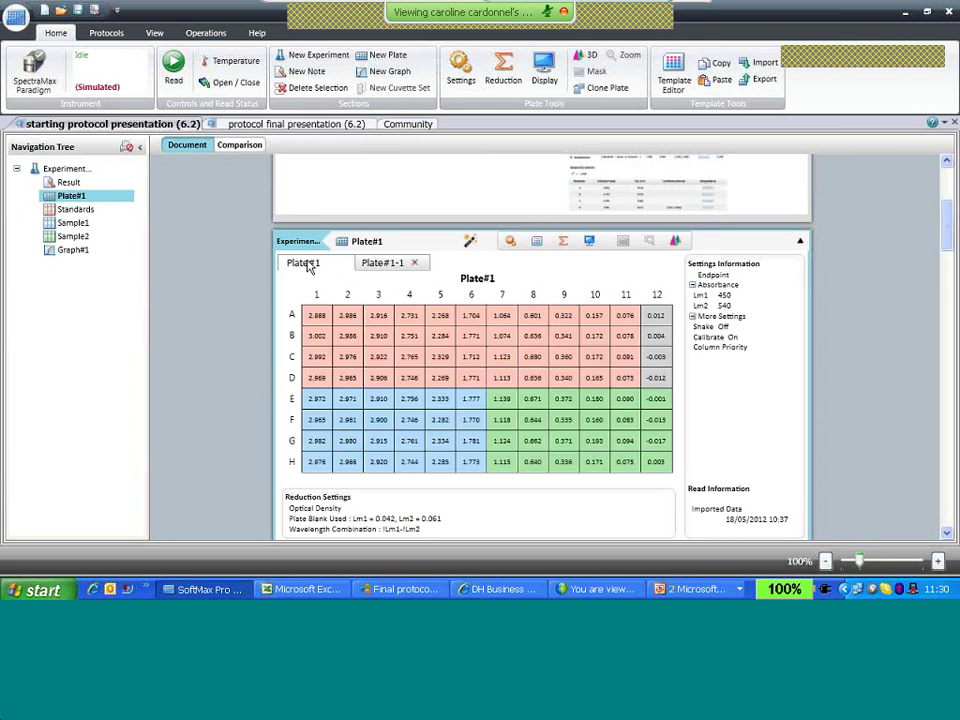
pyautogui.click(720, 65)
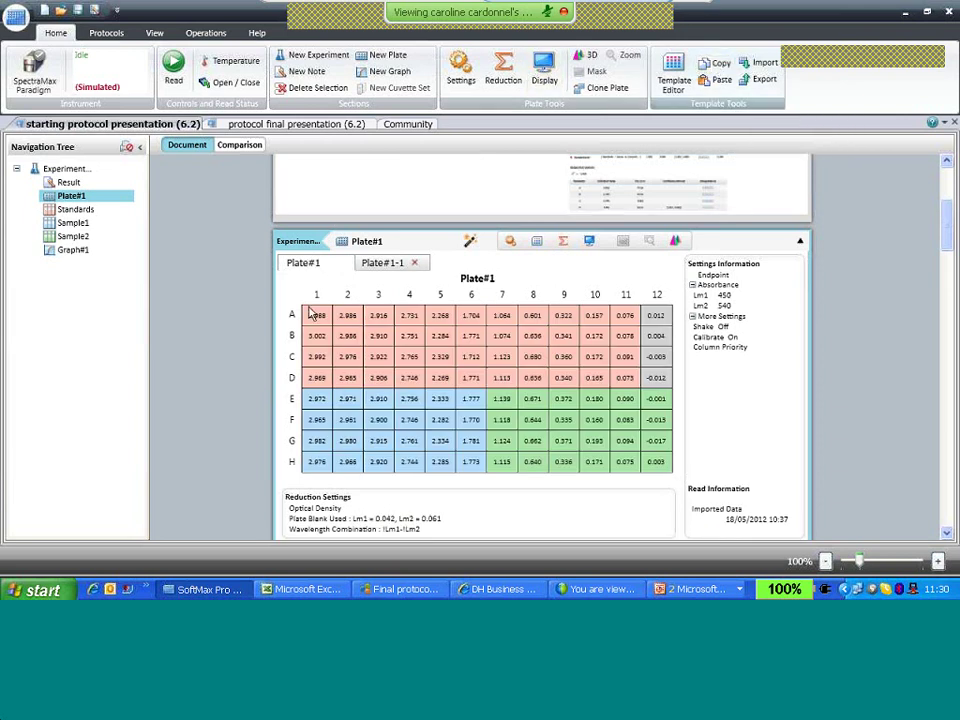
pyautogui.click(389, 264)
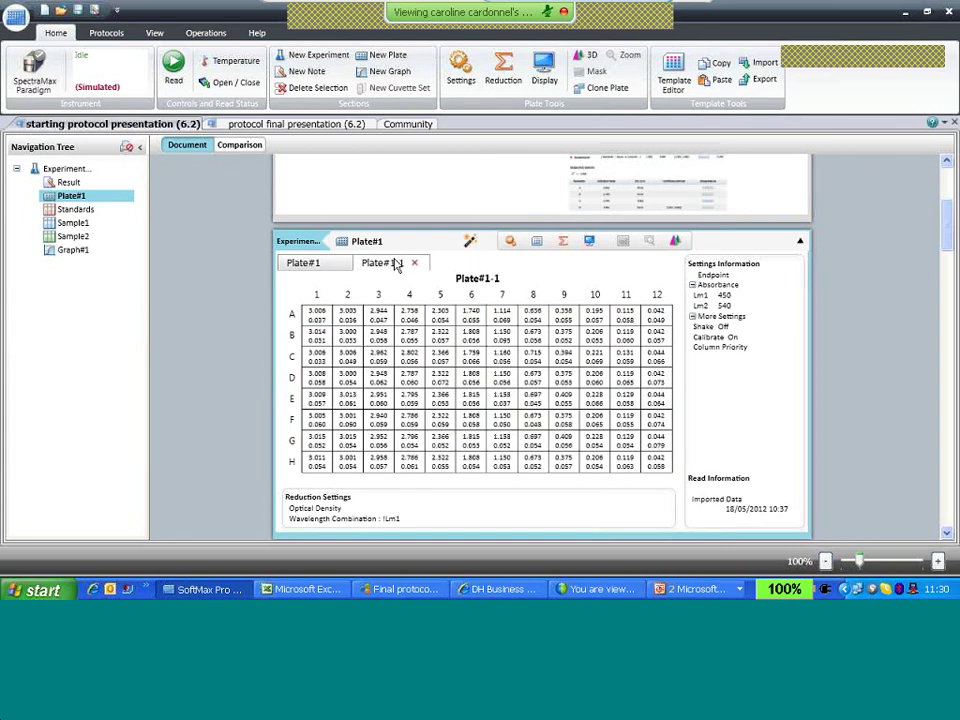
pyautogui.click(730, 83)
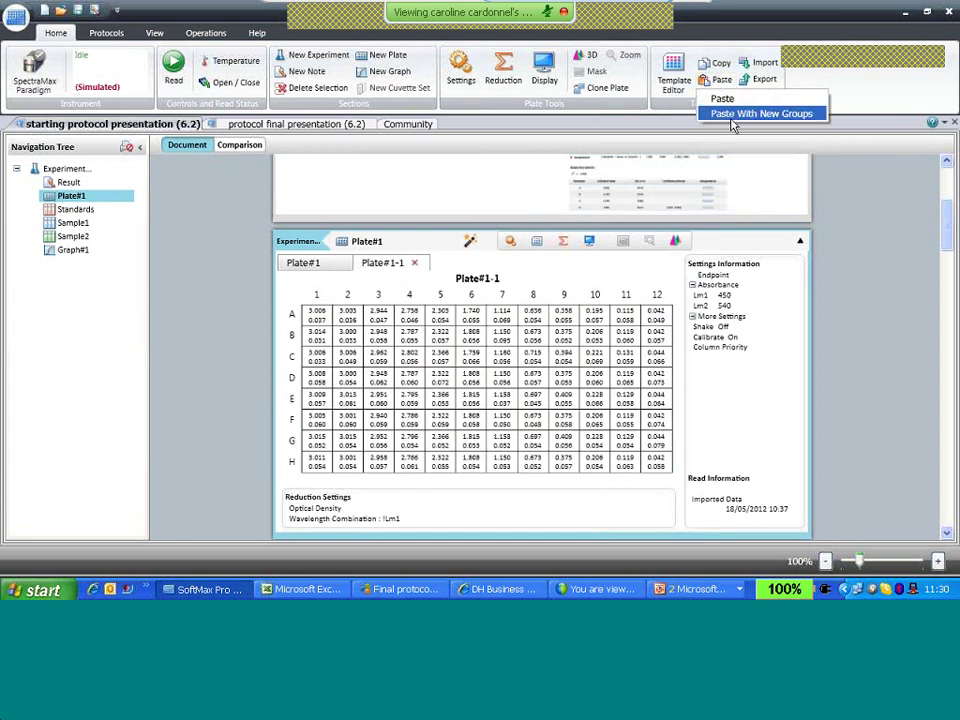
pyautogui.click(736, 116)
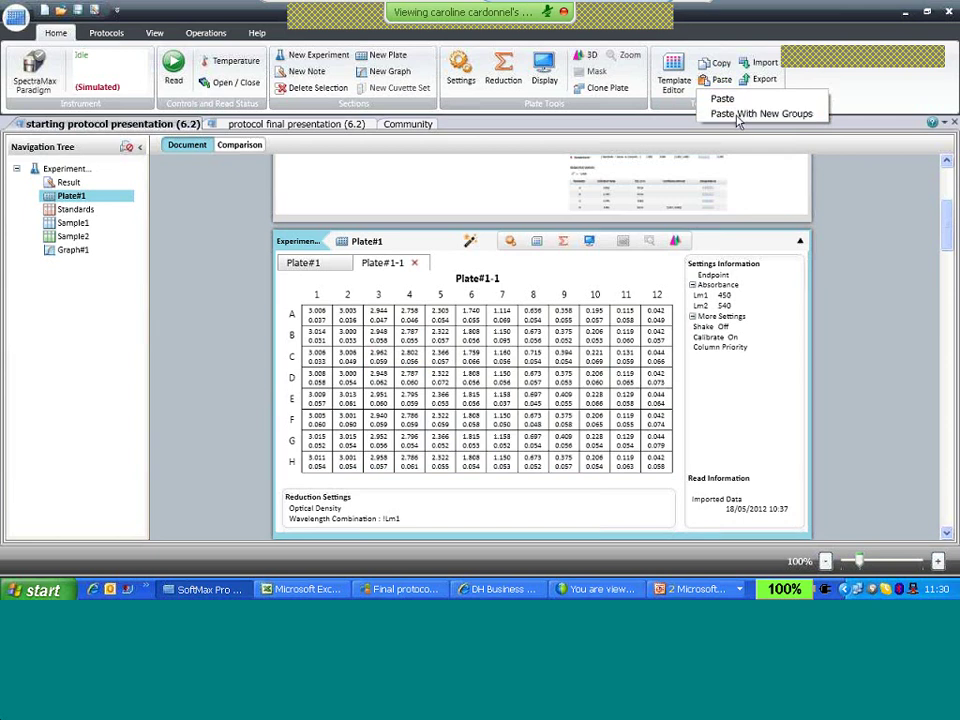
# Step: Set the Plate#1-1 display to reduced data as a color map with reduced numbers included
pyautogui.click(72, 197)
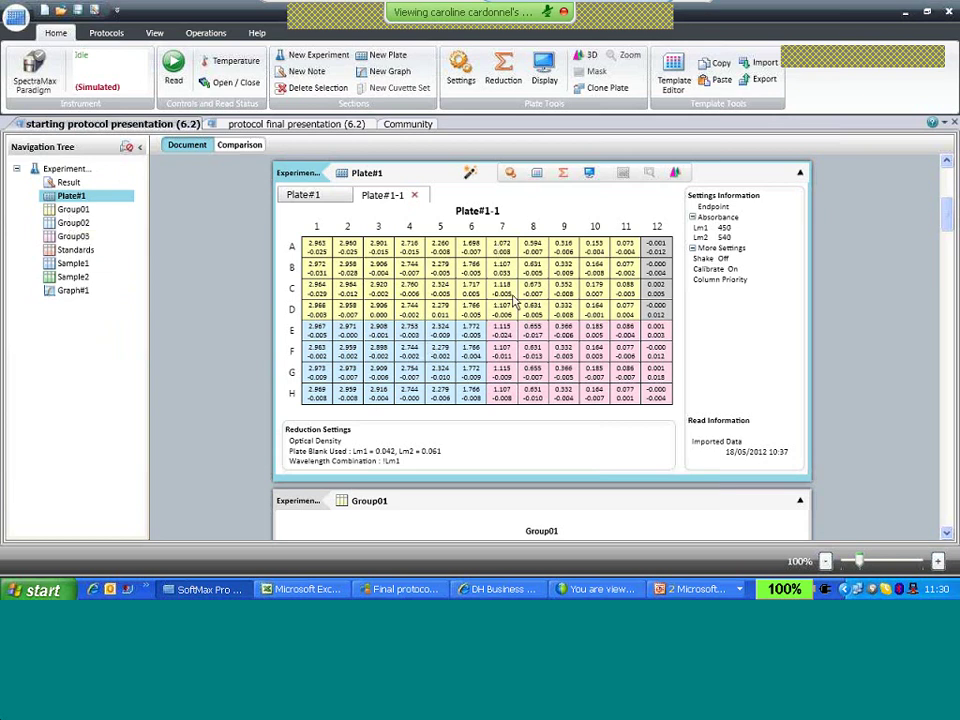
pyautogui.click(592, 175)
pyautogui.click(470, 243)
pyautogui.click(609, 281)
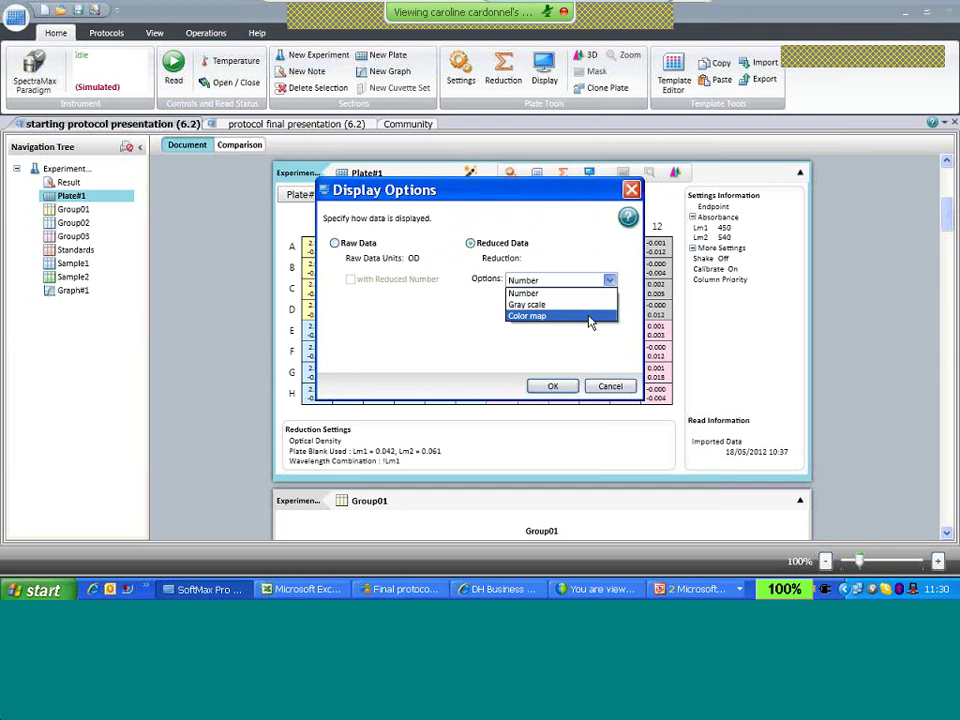
pyautogui.click(589, 317)
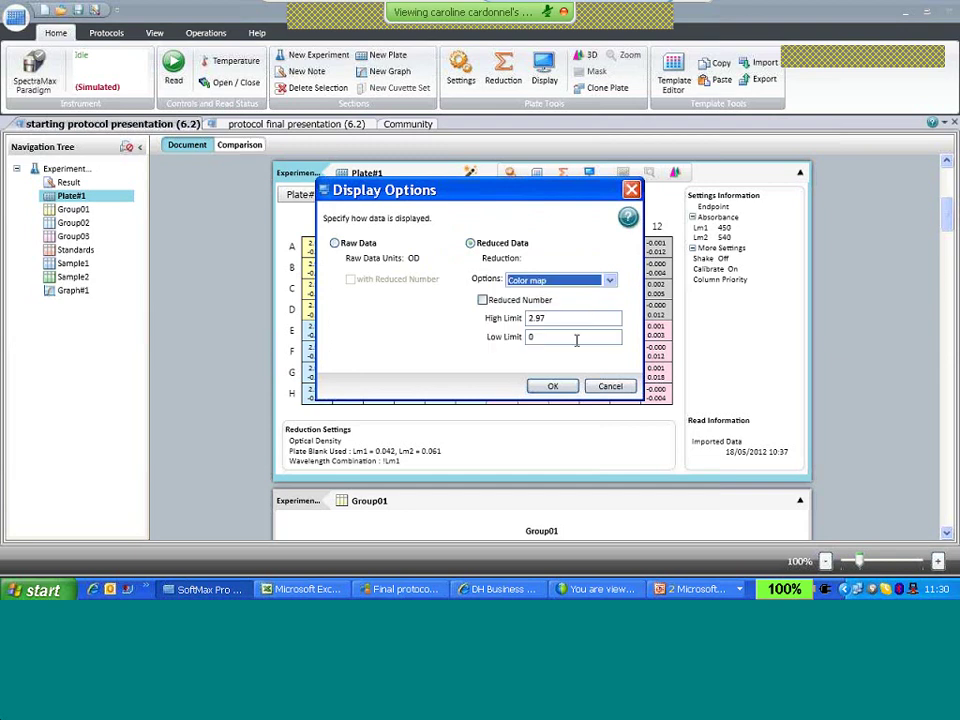
pyautogui.click(484, 301)
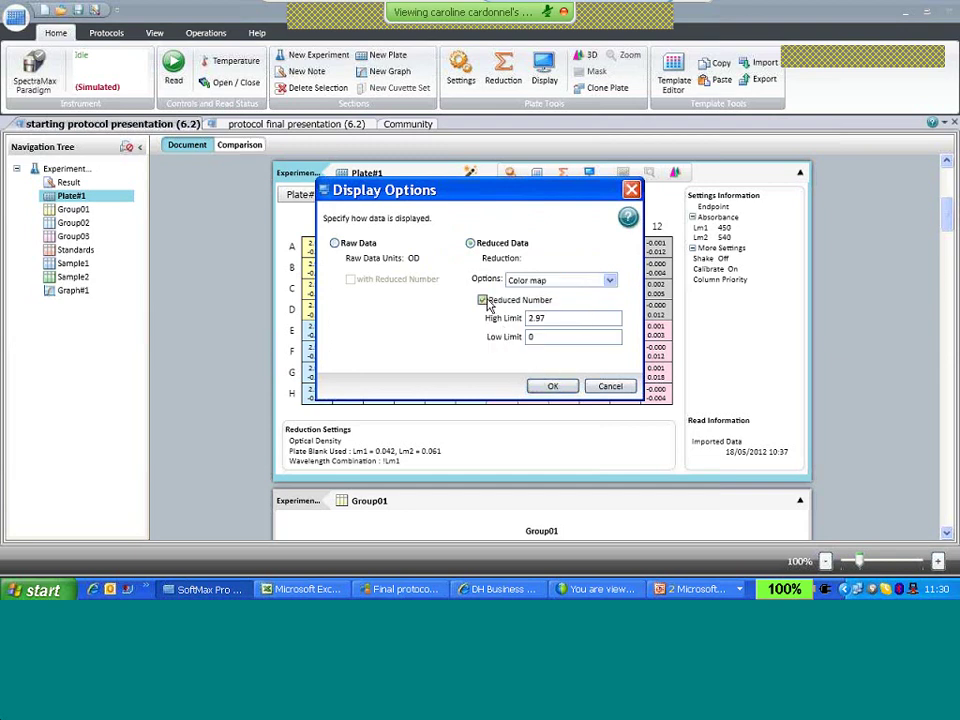
pyautogui.click(553, 387)
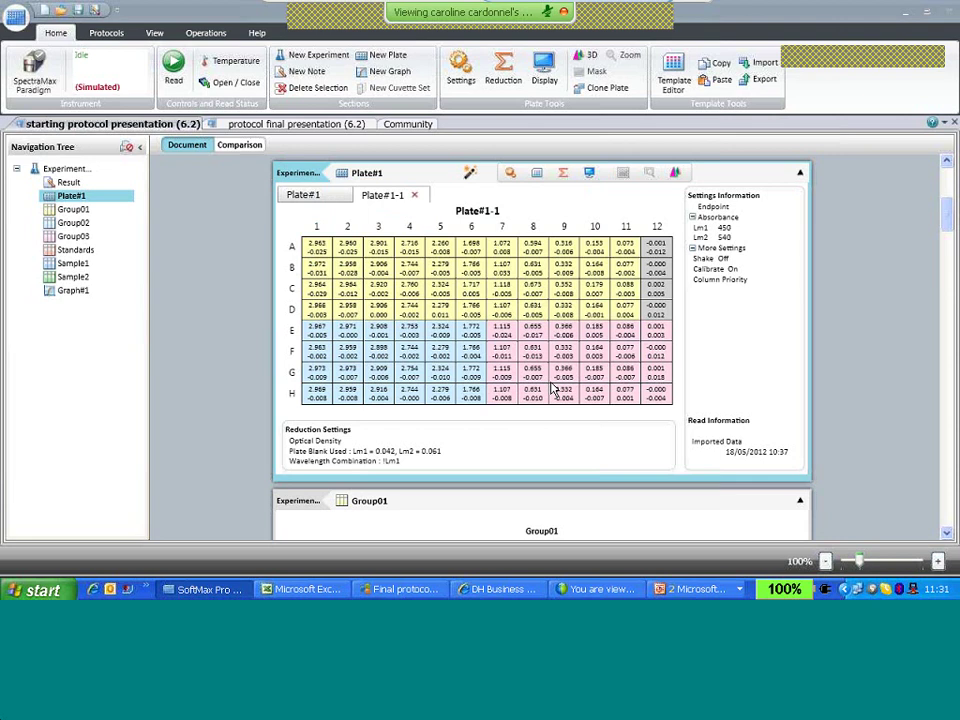
# Step: Compare the reduced data of Plate#1 with the color map of the cloned Plate#1-1
pyautogui.click(305, 196)
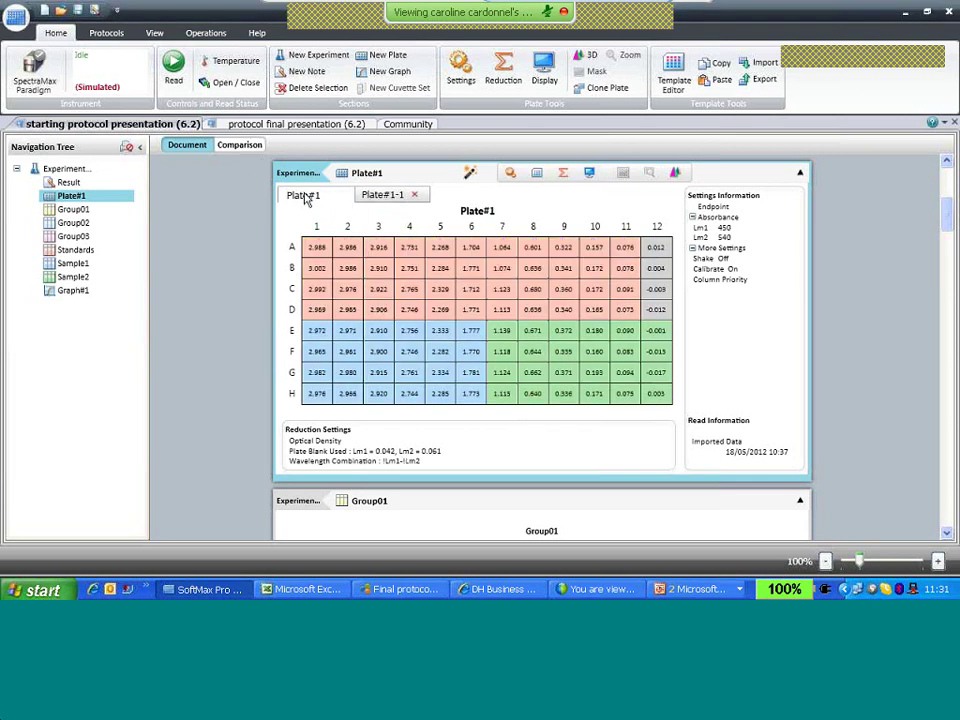
pyautogui.click(377, 196)
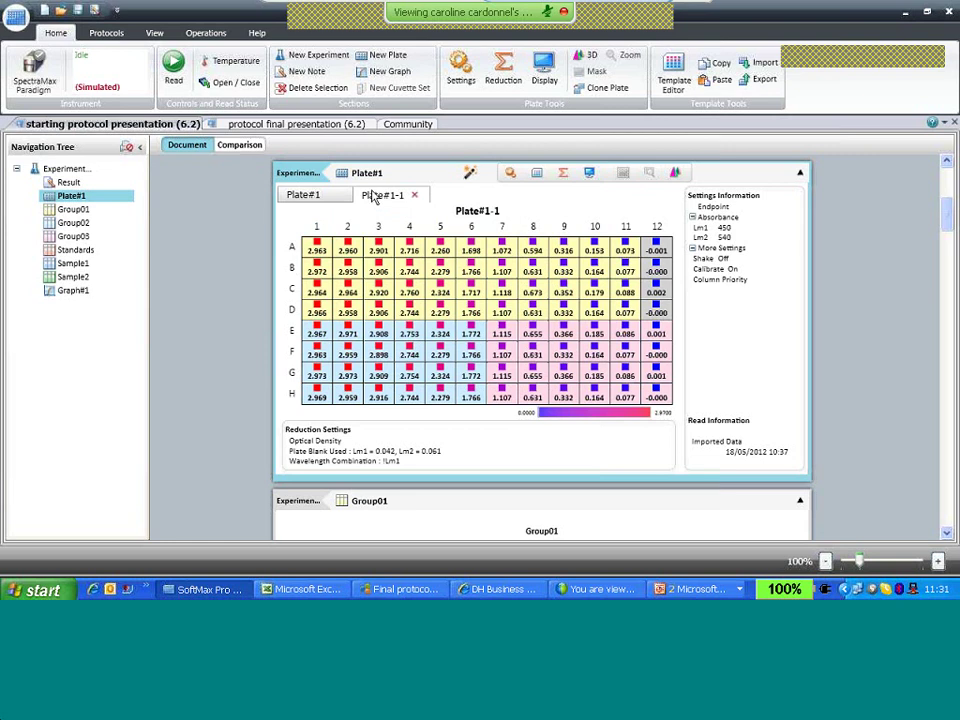
pyautogui.click(318, 202)
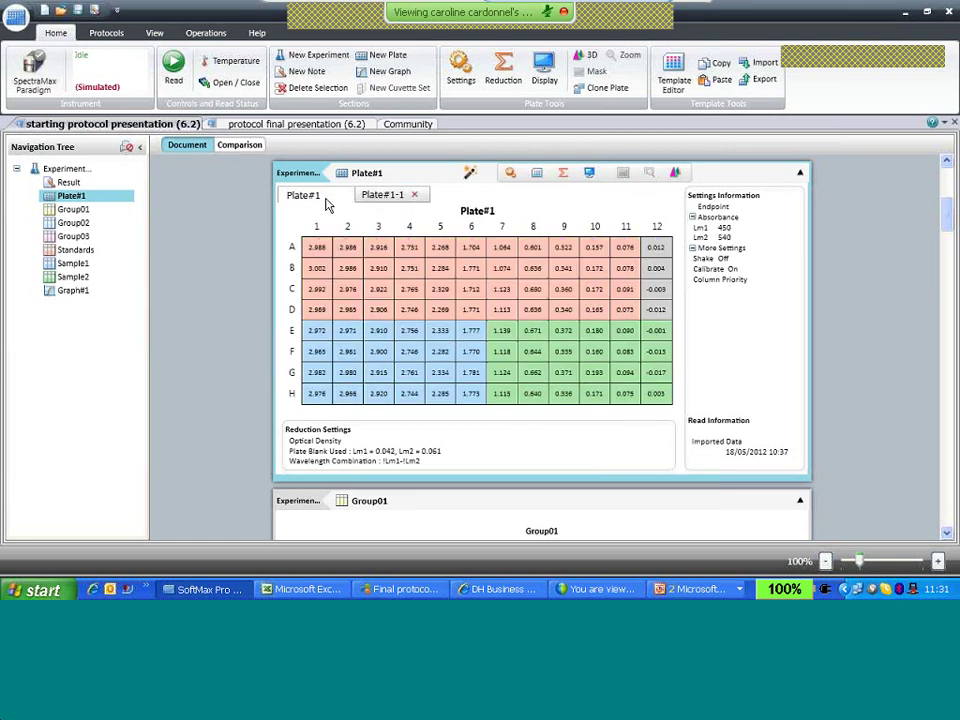
pyautogui.click(386, 199)
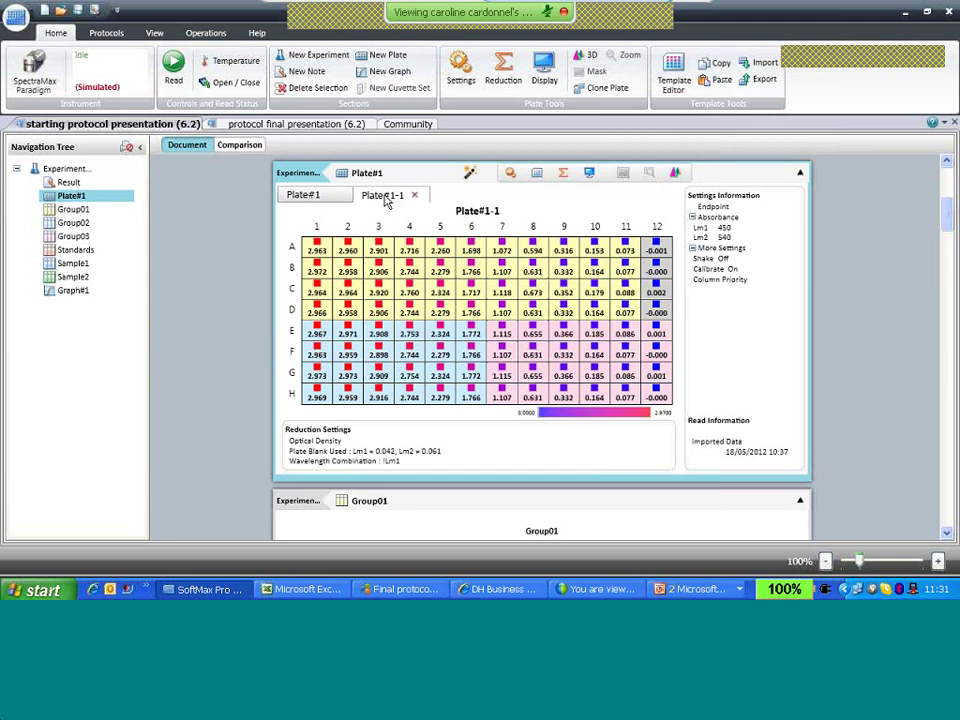
pyautogui.click(318, 199)
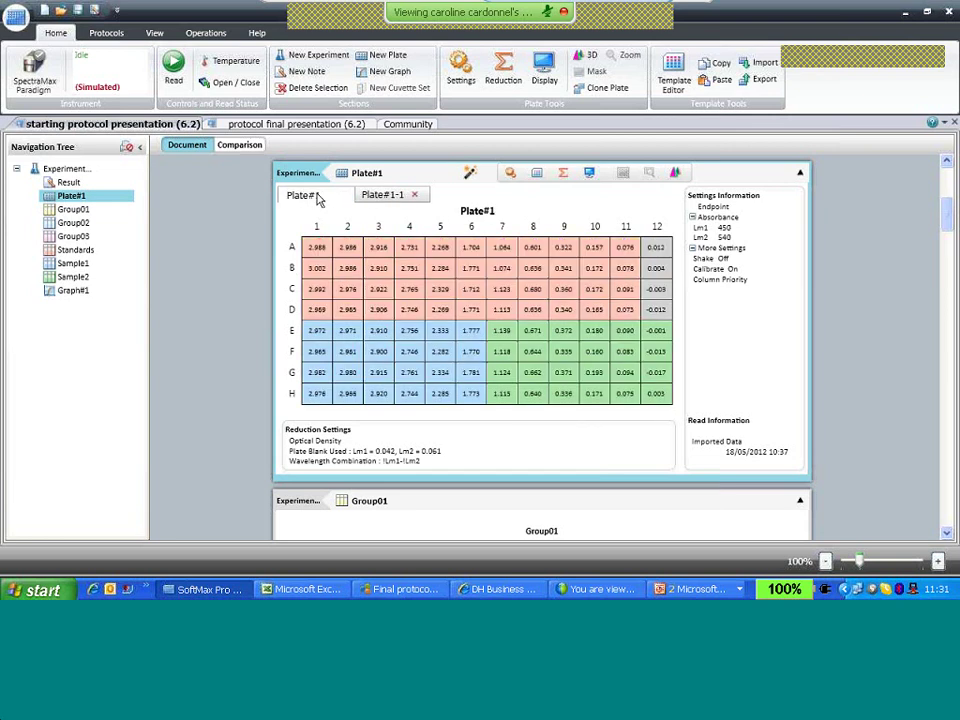
pyautogui.click(394, 198)
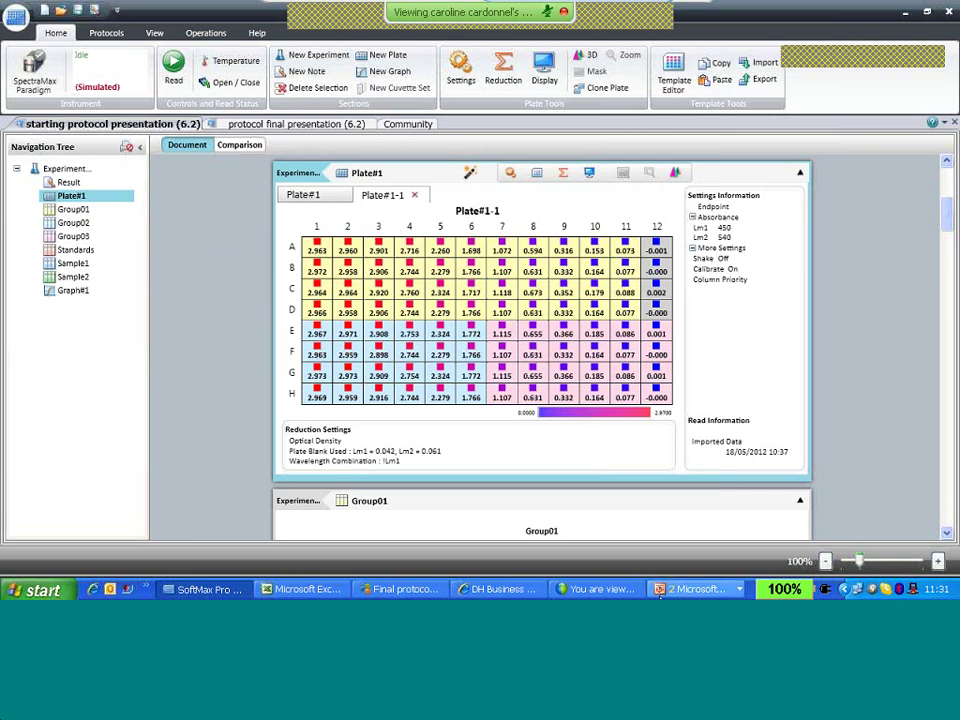
# Step: Switch to the PowerPoint slide show and advance from Plate Cloning to the Anatomy of a Group Section slide
pyautogui.click(667, 591)
pyautogui.click(700, 550)
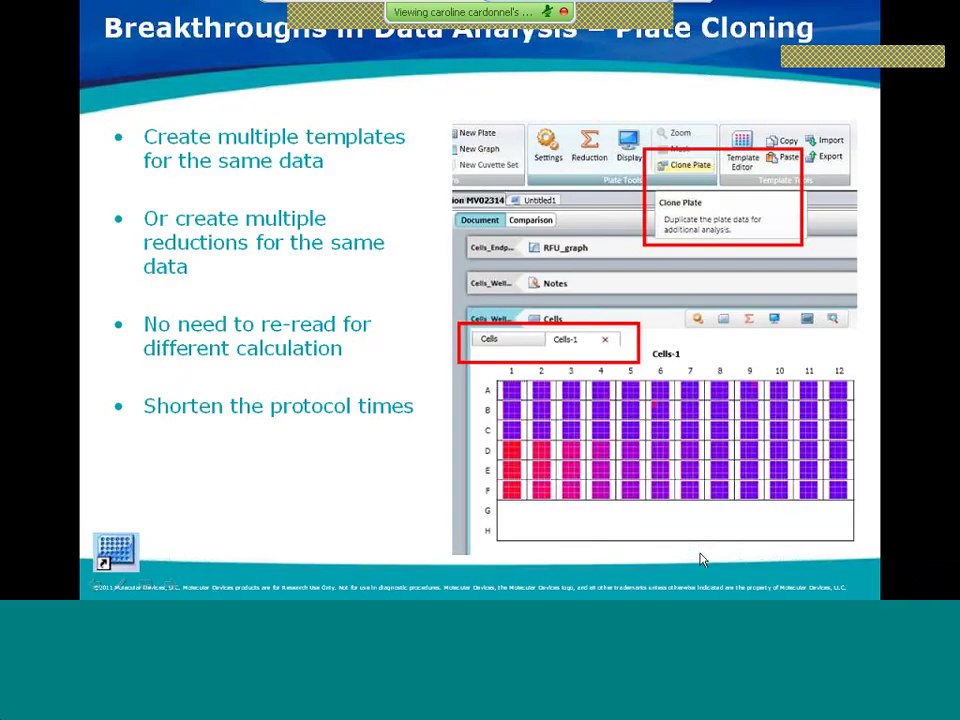
pyautogui.click(700, 560)
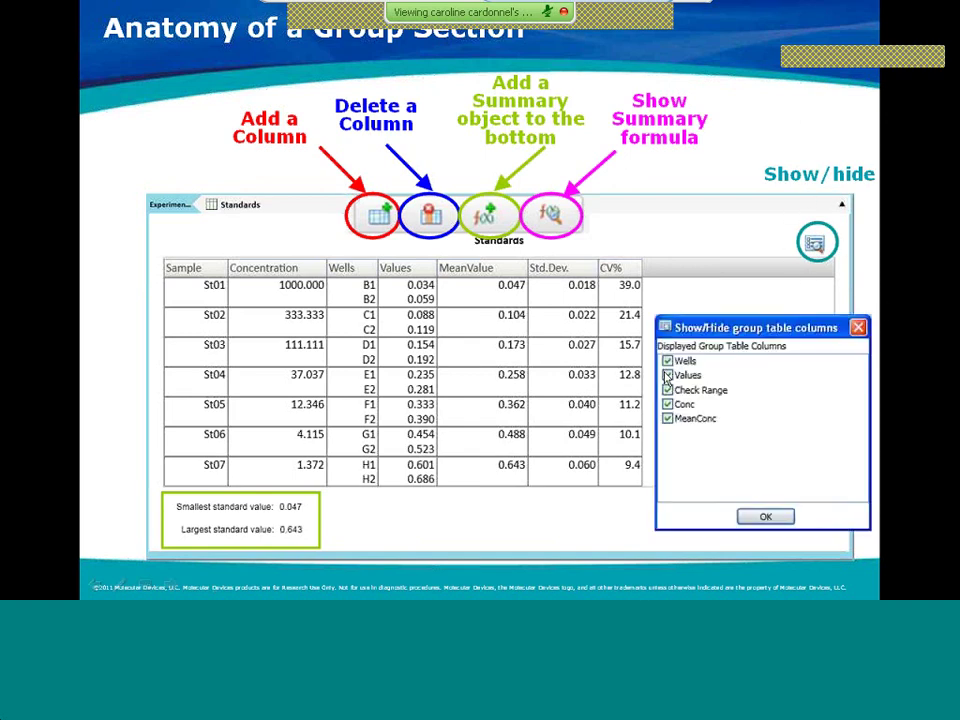
pyautogui.click(667, 390)
pyautogui.click(667, 418)
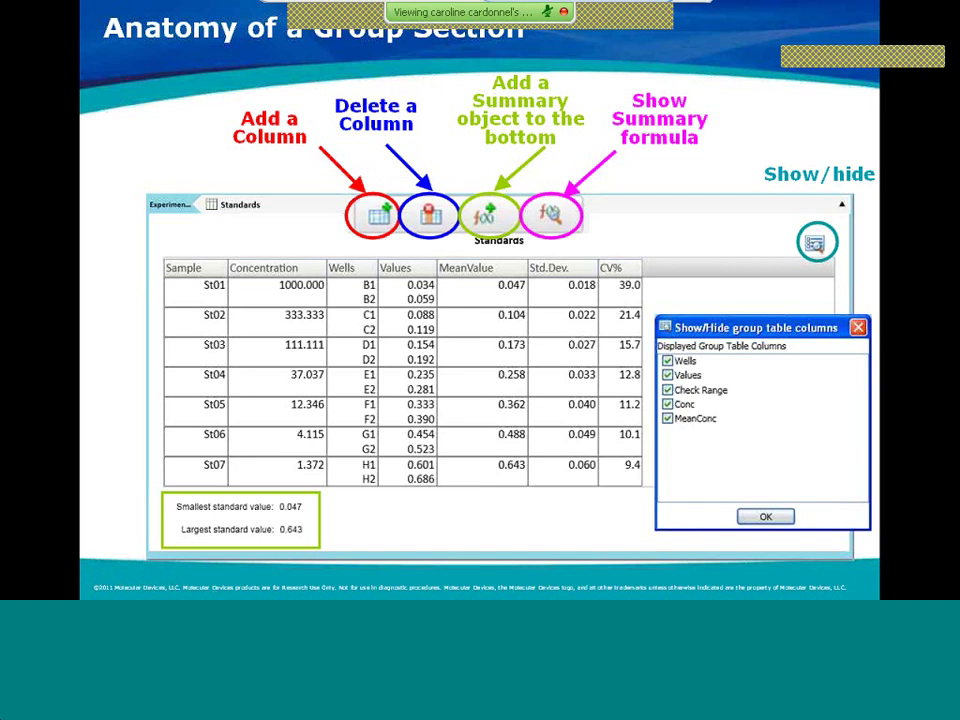
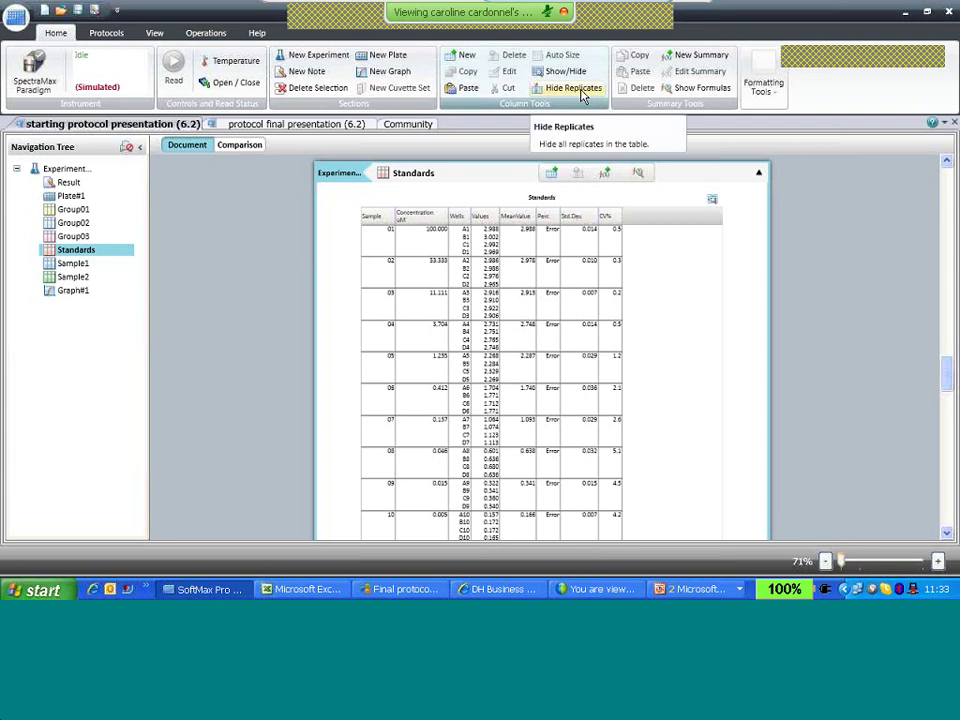
# Step: Hide the replicates in the Standards, Sample1 and Sample2 group tables
pyautogui.click(582, 95)
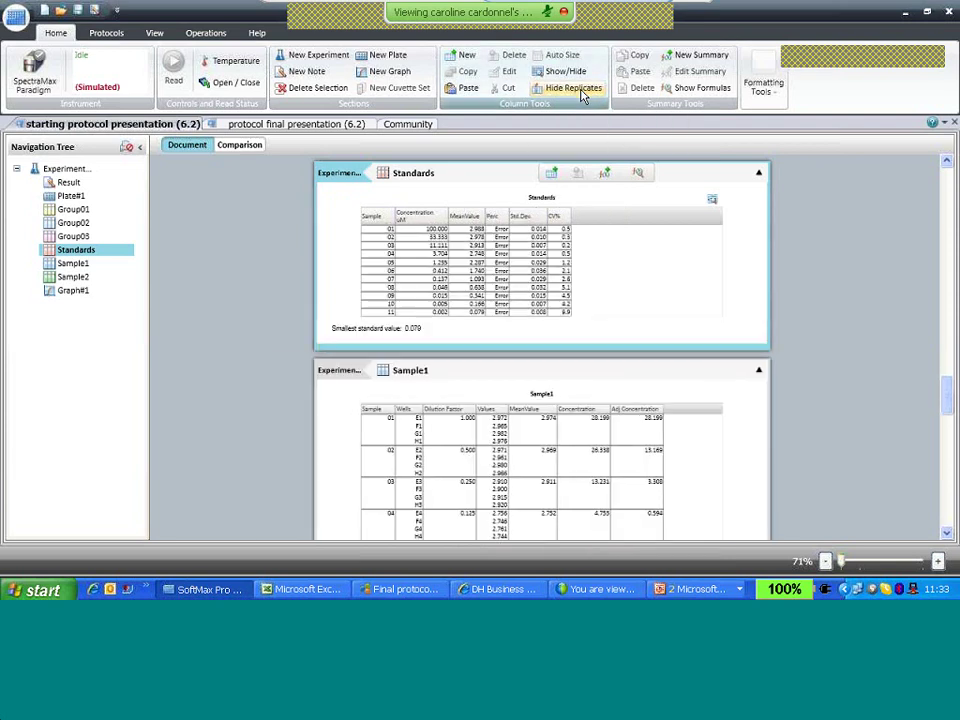
pyautogui.click(525, 370)
pyautogui.click(567, 90)
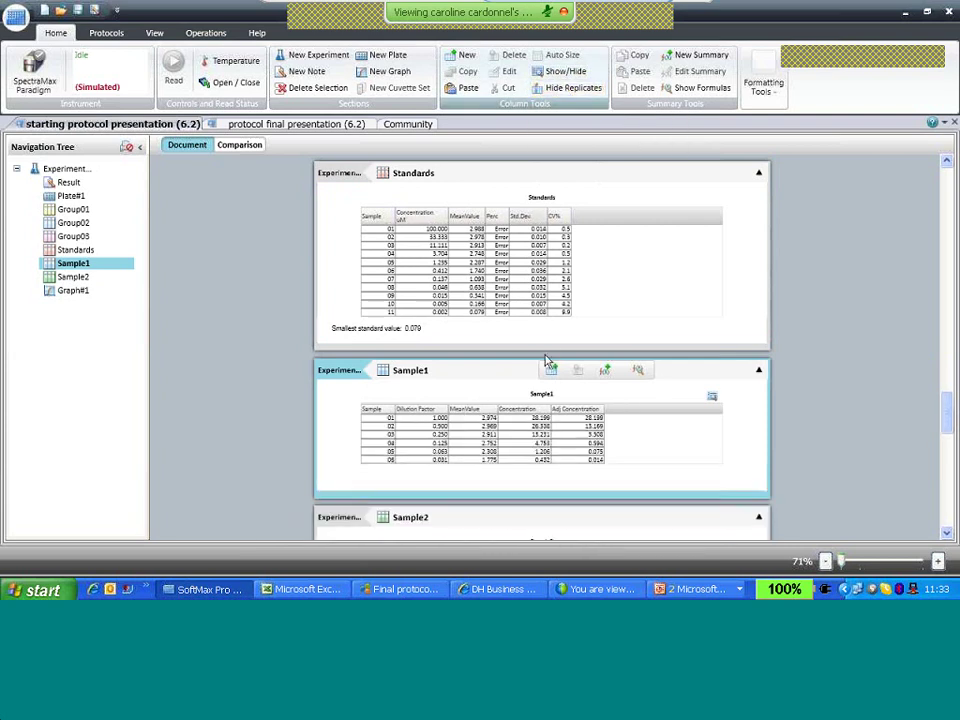
pyautogui.click(491, 517)
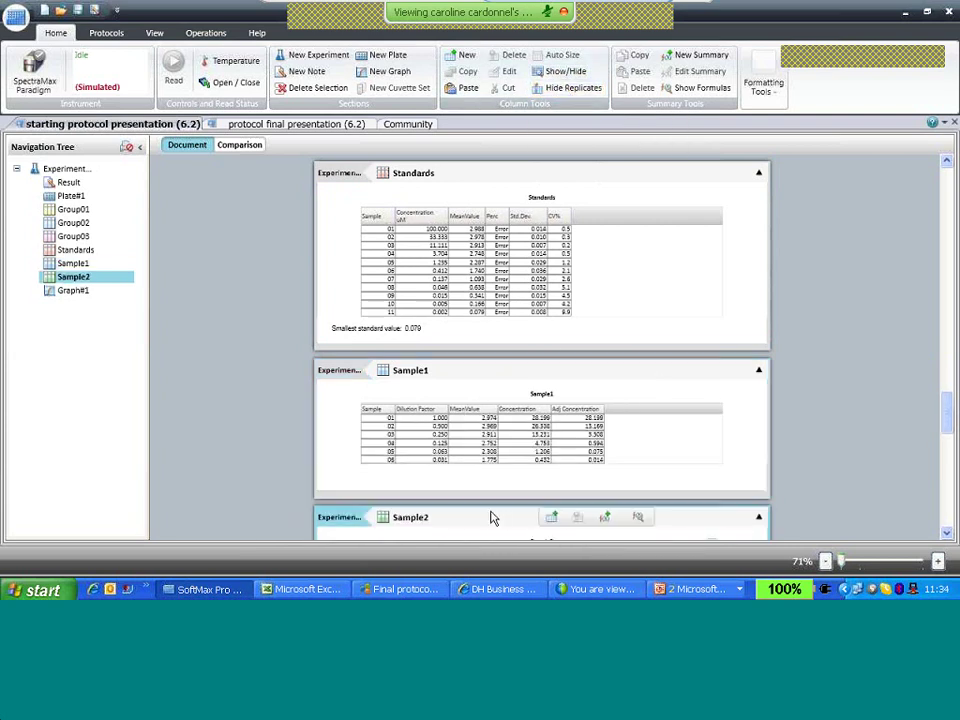
pyautogui.click(557, 92)
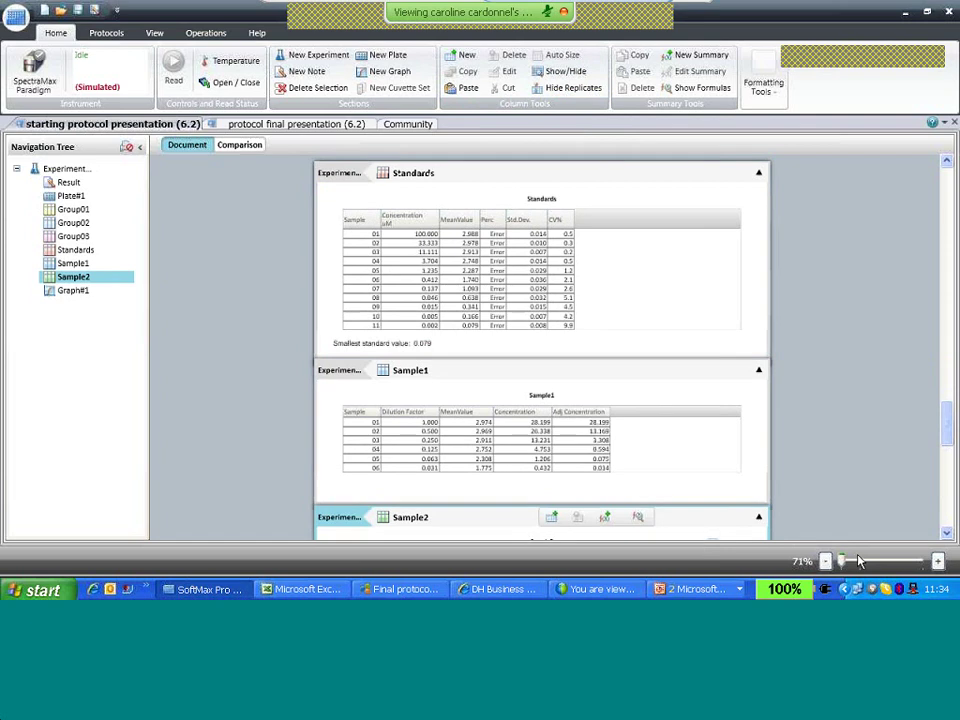
# Step: Review which columns are set to be displayed in the Standards group table
pyautogui.moveTo(843, 561); pyautogui.dragTo(870, 561)
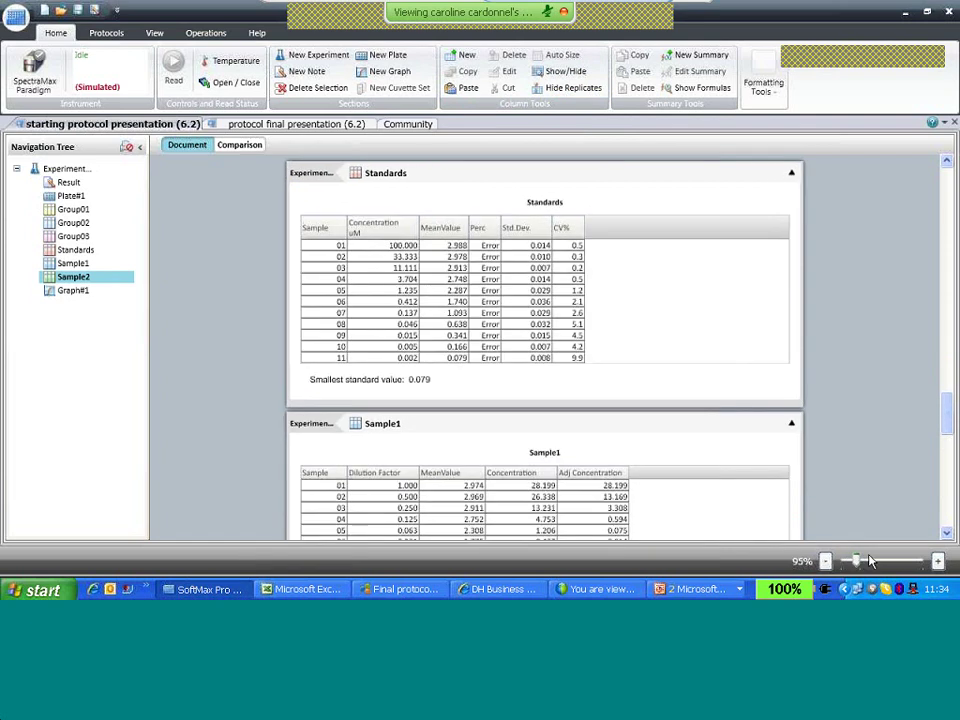
pyautogui.moveTo(870, 561); pyautogui.dragTo(893, 561)
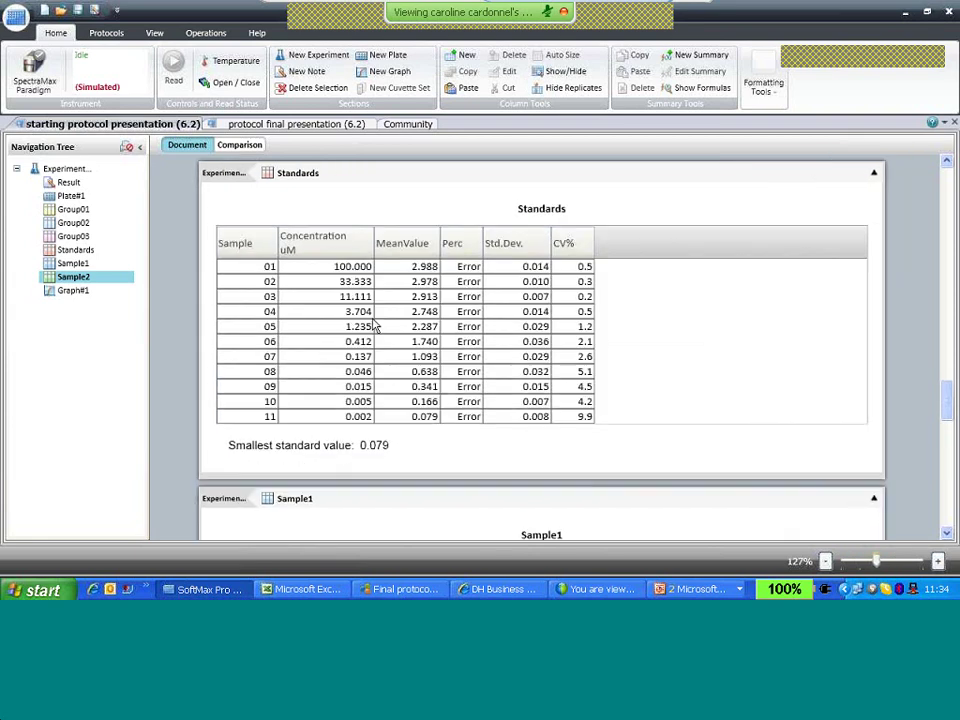
pyautogui.click(826, 562)
pyautogui.click(826, 562)
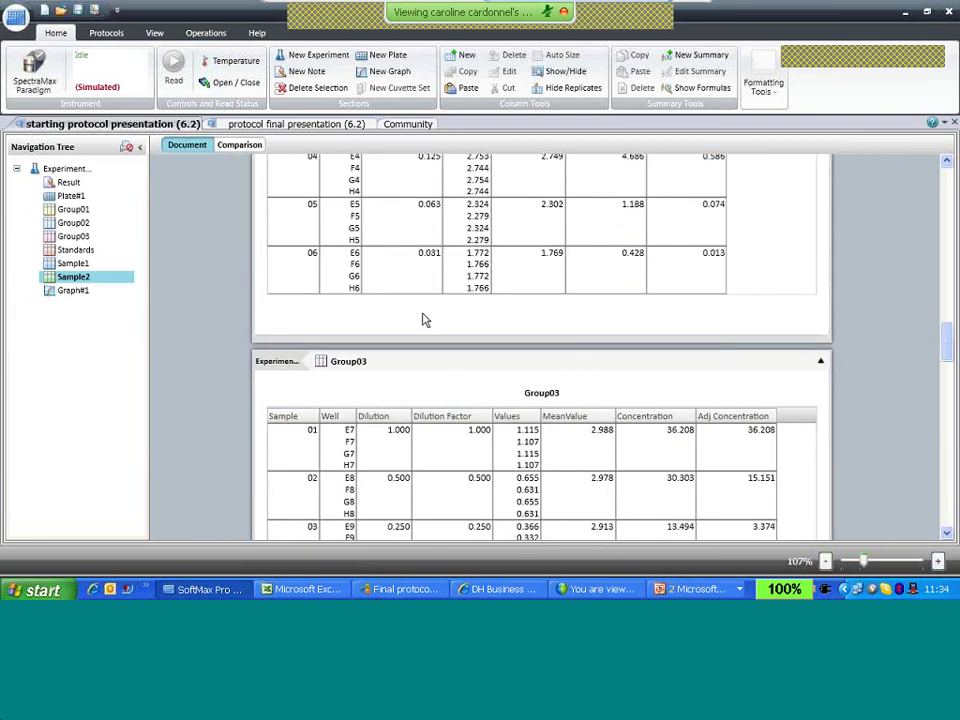
pyautogui.click(85, 252)
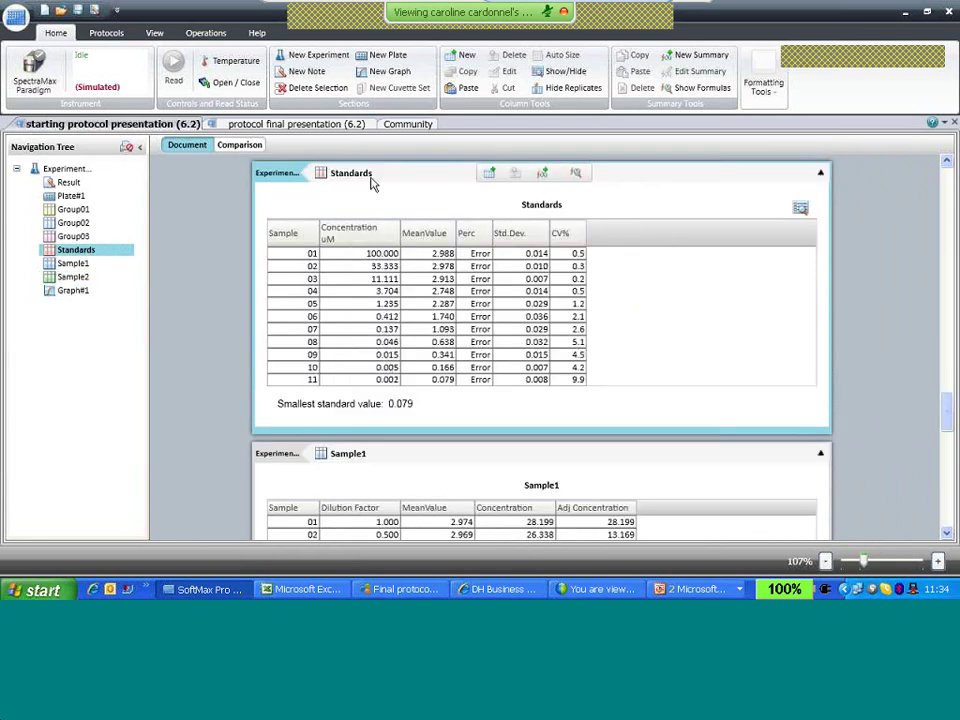
pyautogui.click(800, 210)
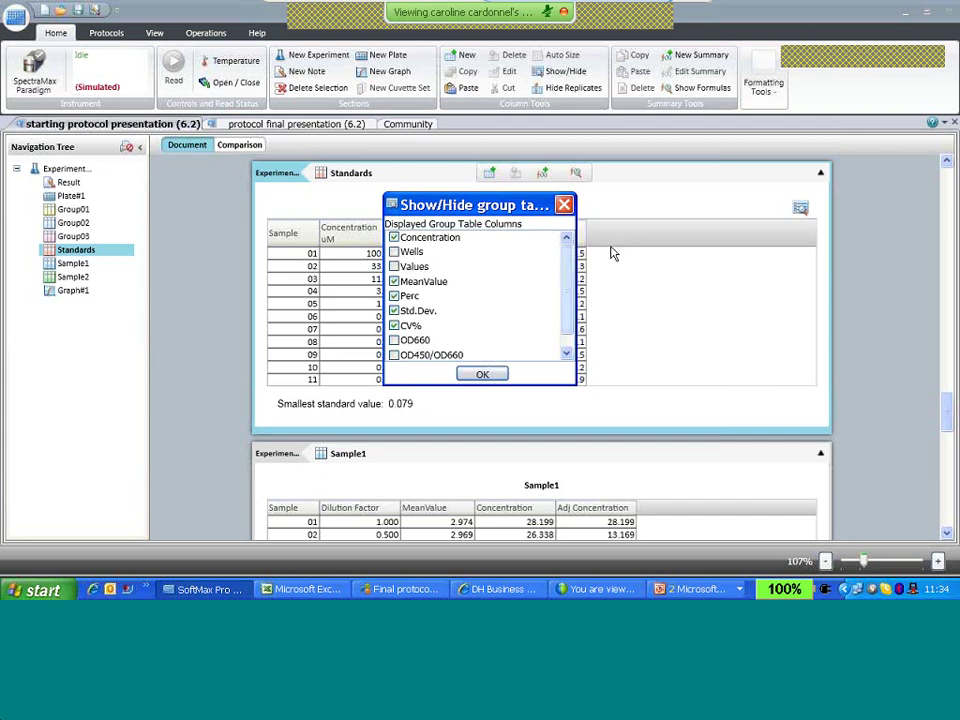
pyautogui.moveTo(563, 262); pyautogui.dragTo(561, 321)
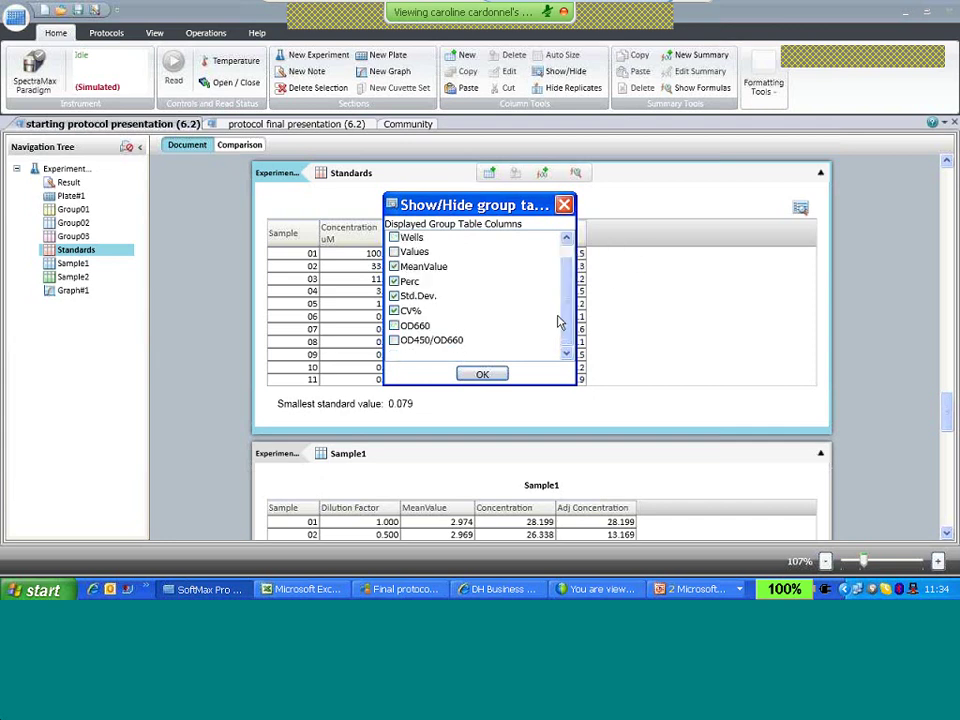
pyautogui.click(483, 374)
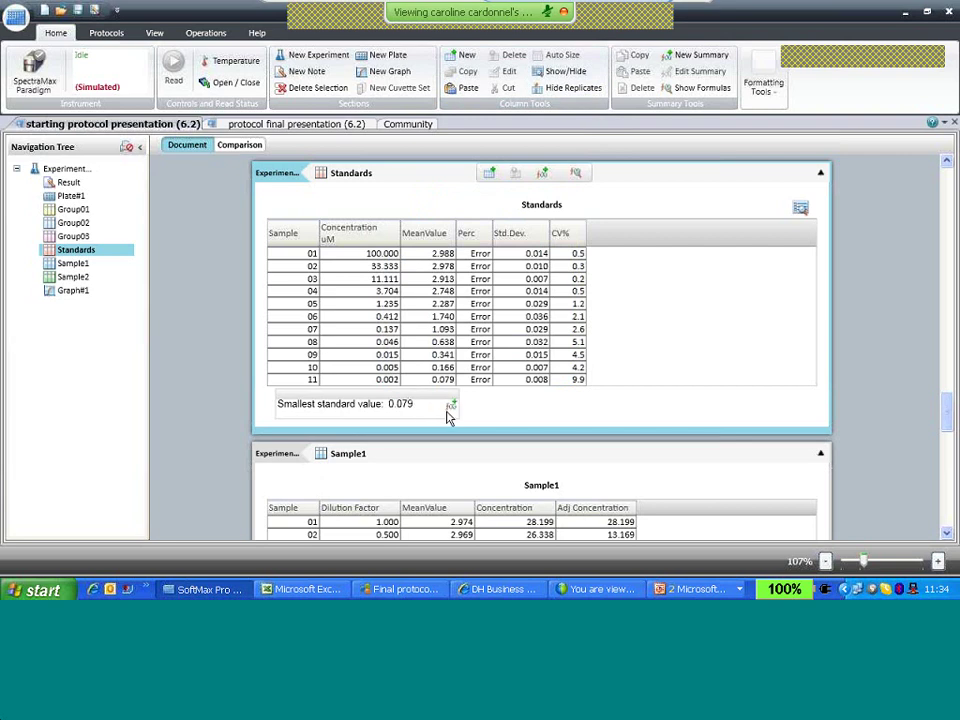
# Step: Start a new formula column in the Standards table, name it Maxstd and enable the Syntax Helper
pyautogui.click(490, 175)
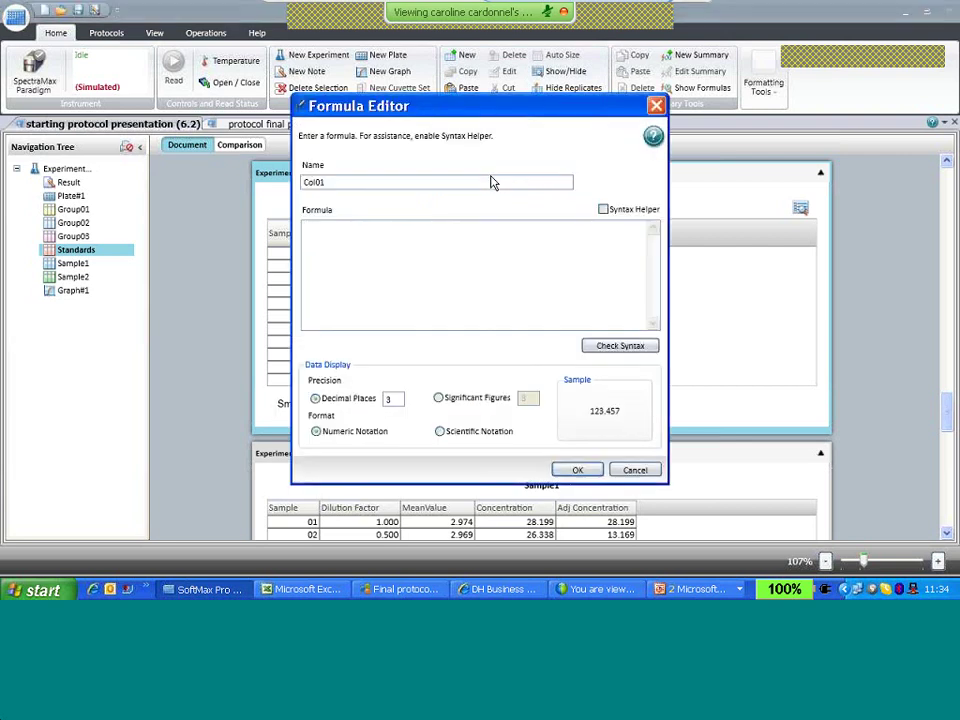
pyautogui.moveTo(532, 112); pyautogui.dragTo(707, 182)
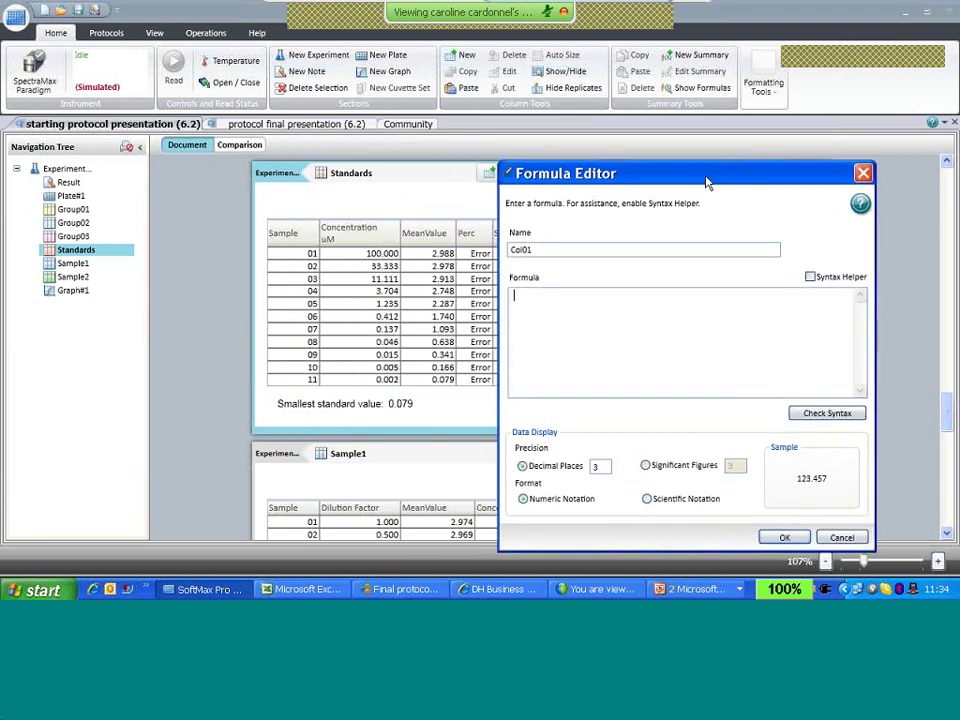
pyautogui.doubleClick(535, 249)
pyautogui.write('M')
pyautogui.click(531, 298)
pyautogui.click(810, 277)
# Step: Give the Maxstd column the formula Max('MeanValue@Standards@Experiment#1'), check its syntax and add it to the table
pyautogui.write('M')
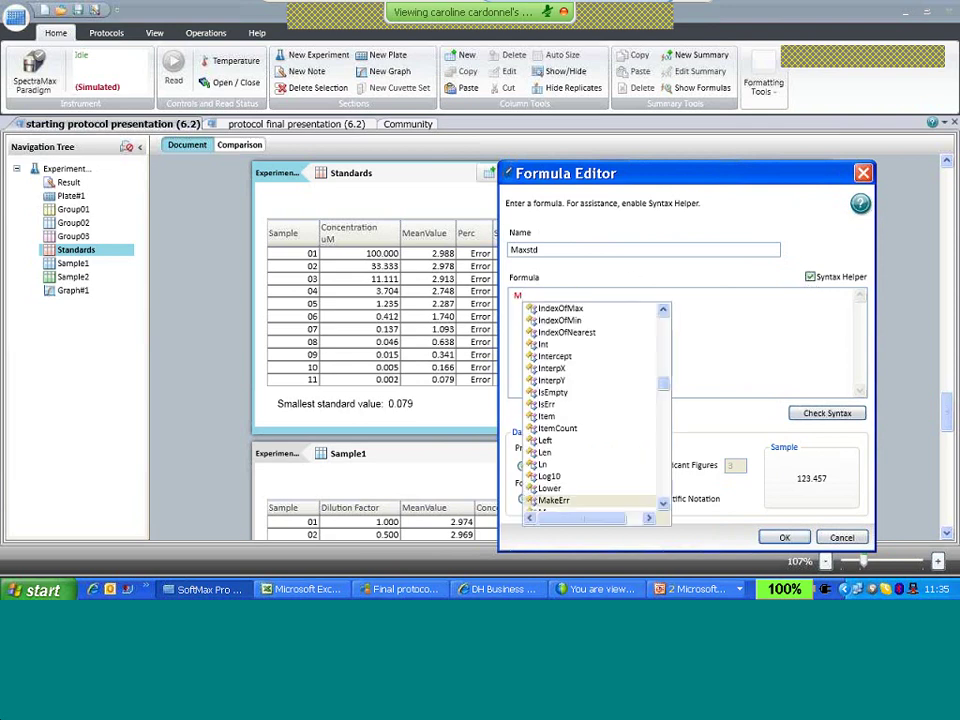
pyautogui.write('ax')
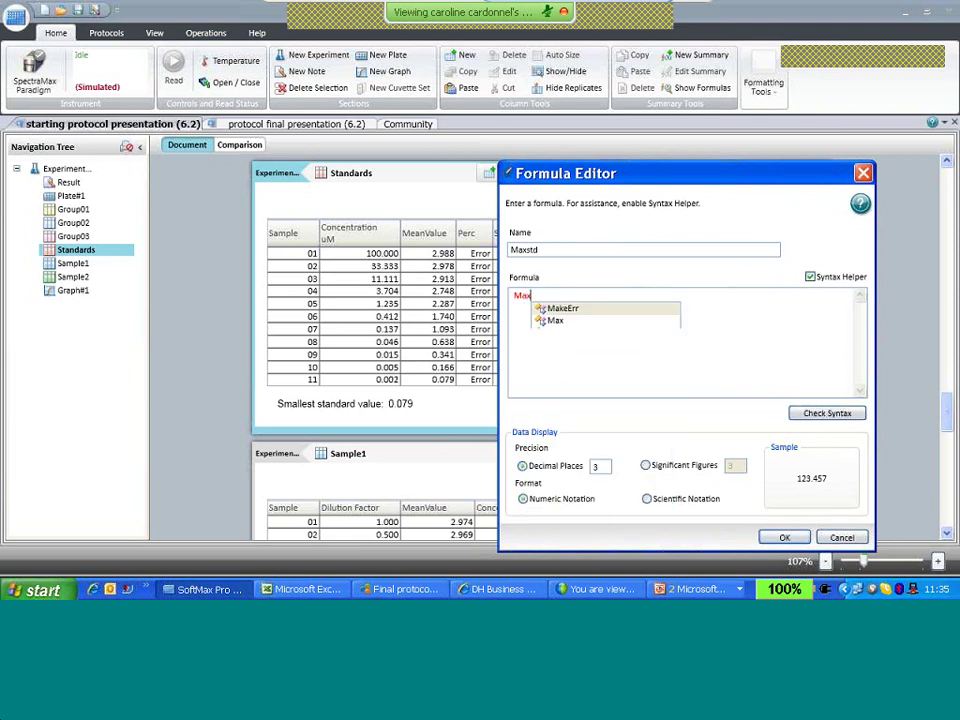
pyautogui.click(557, 311)
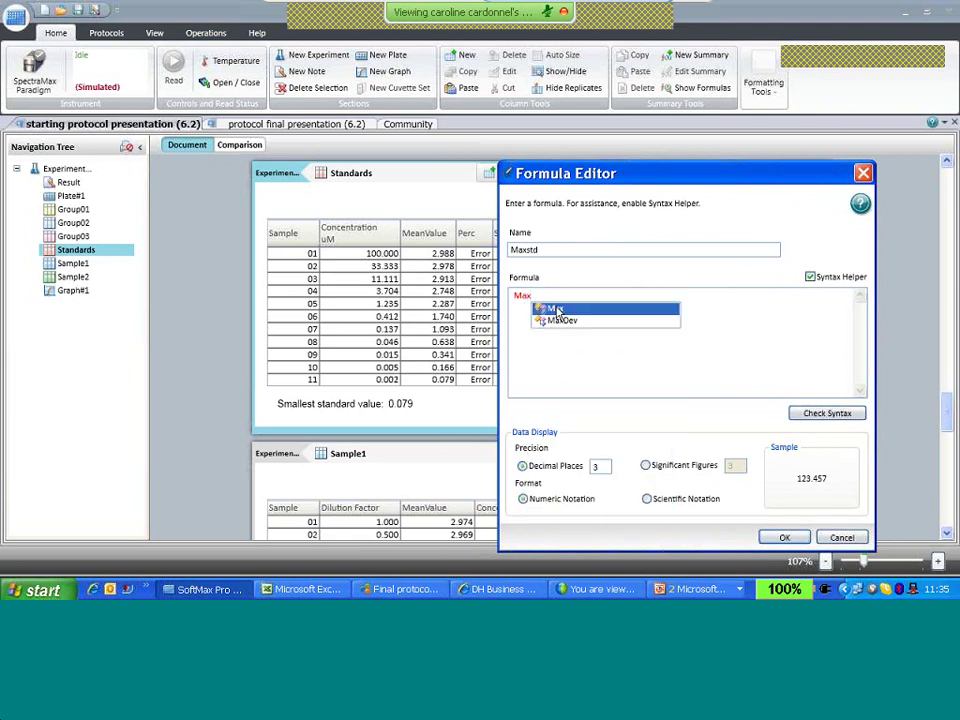
pyautogui.doubleClick(557, 311)
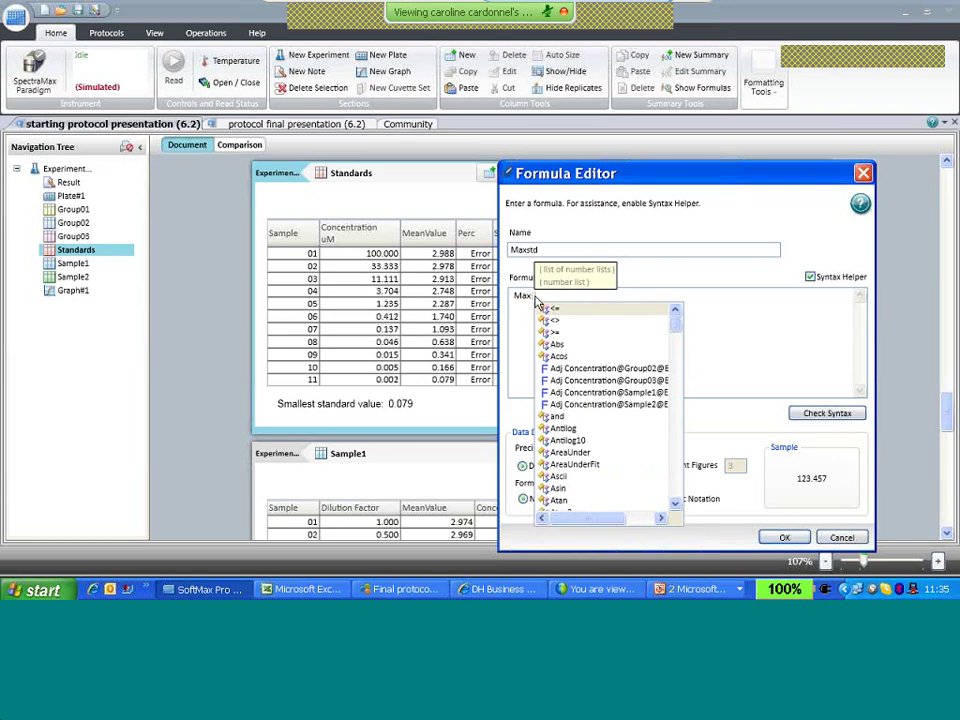
pyautogui.write('mean')
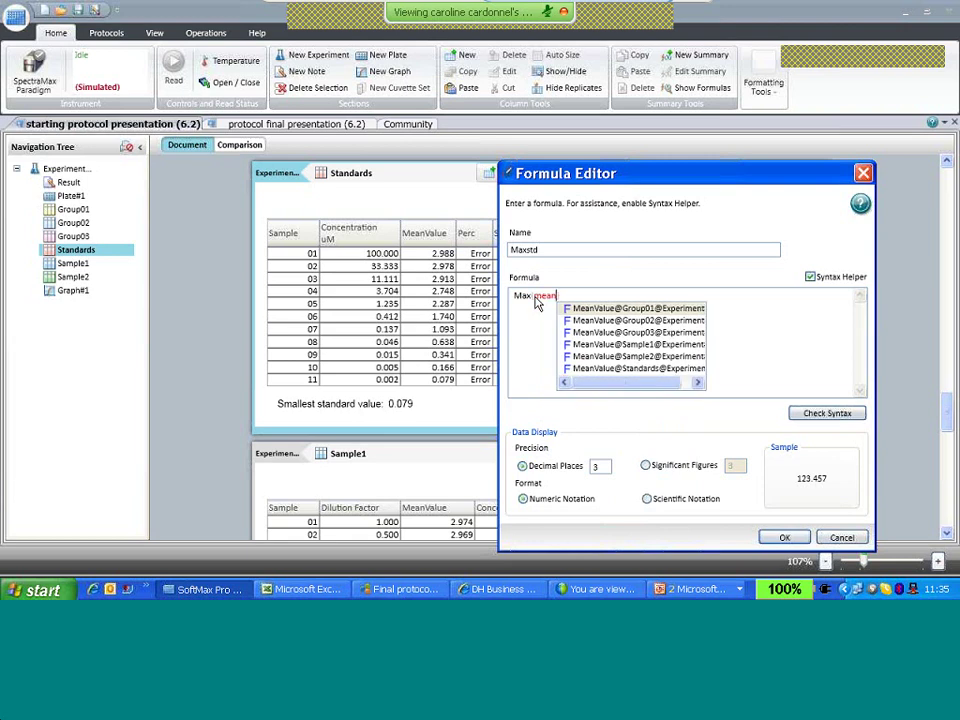
pyautogui.write(')')
pyautogui.doubleClick(614, 369)
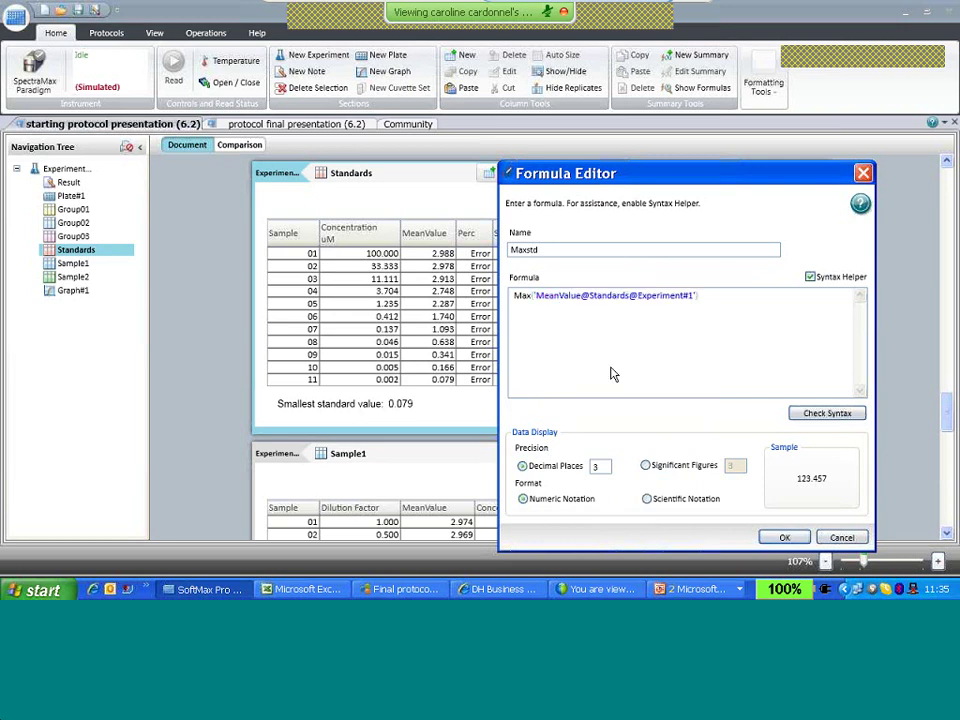
pyautogui.click(828, 416)
pyautogui.click(786, 538)
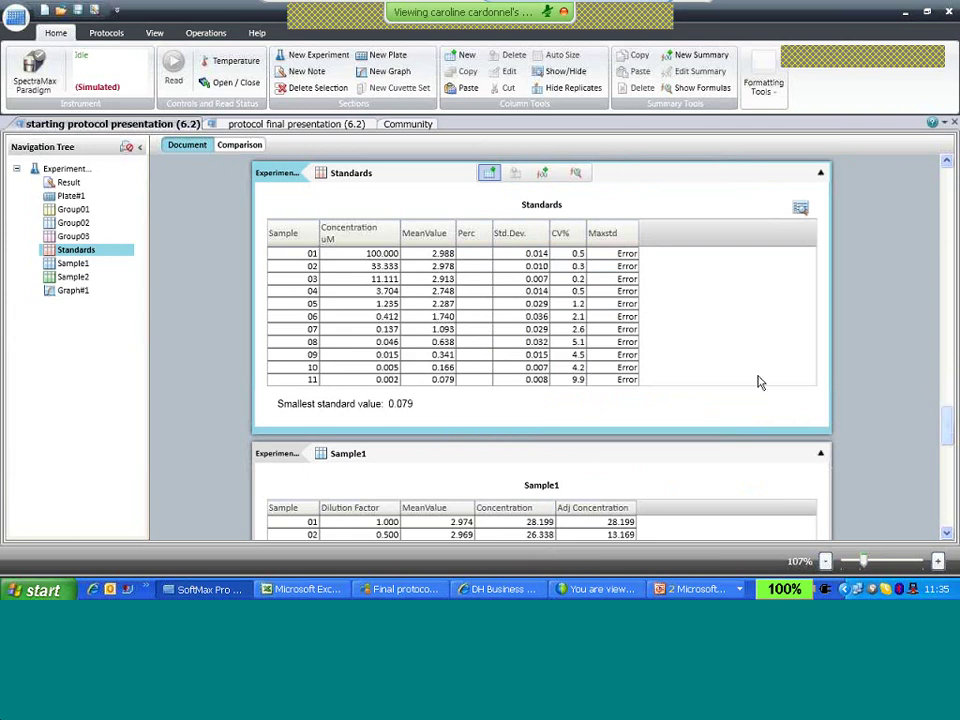
pyautogui.scroll(-3, 376, 388)
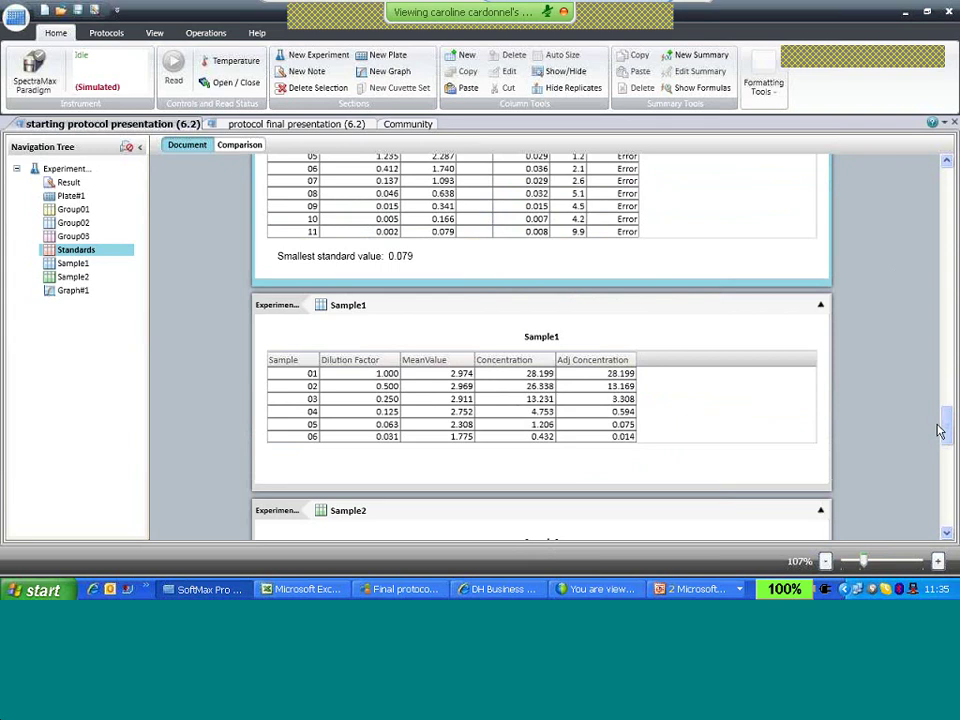
pyautogui.scroll(6, 946, 395)
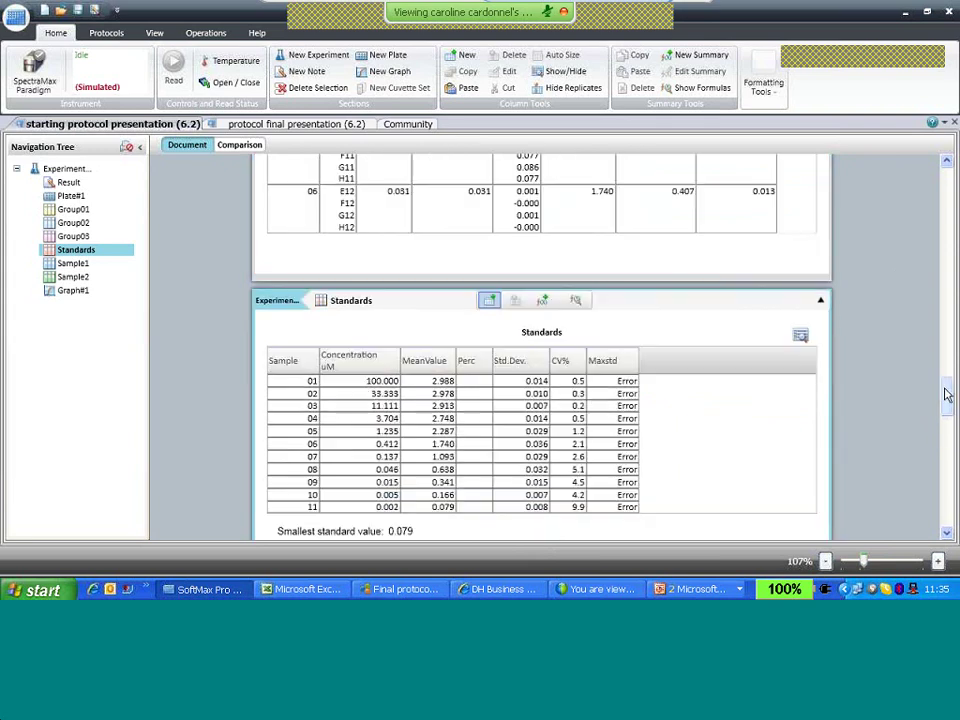
pyautogui.click(490, 302)
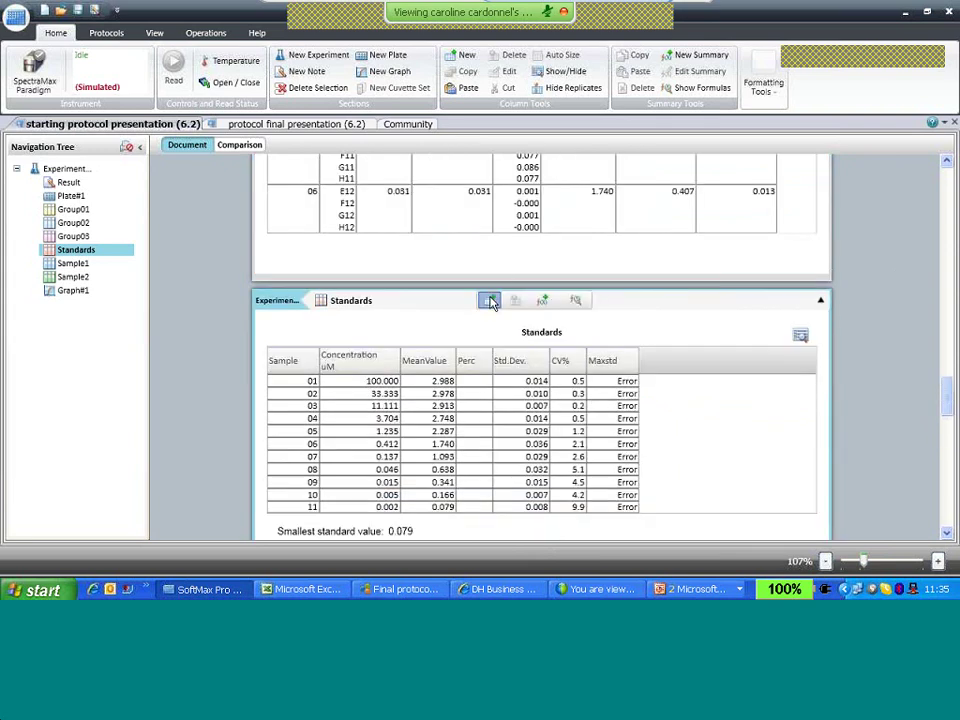
pyautogui.moveTo(328, 182); pyautogui.dragTo(257, 181)
pyautogui.write('Max')
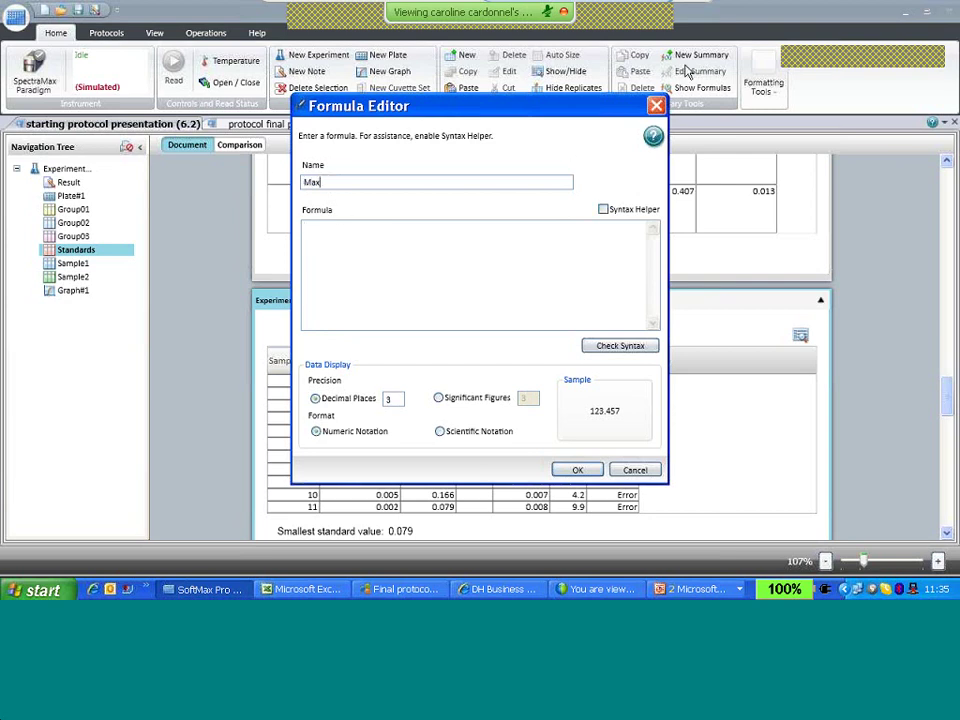
pyautogui.click(658, 104)
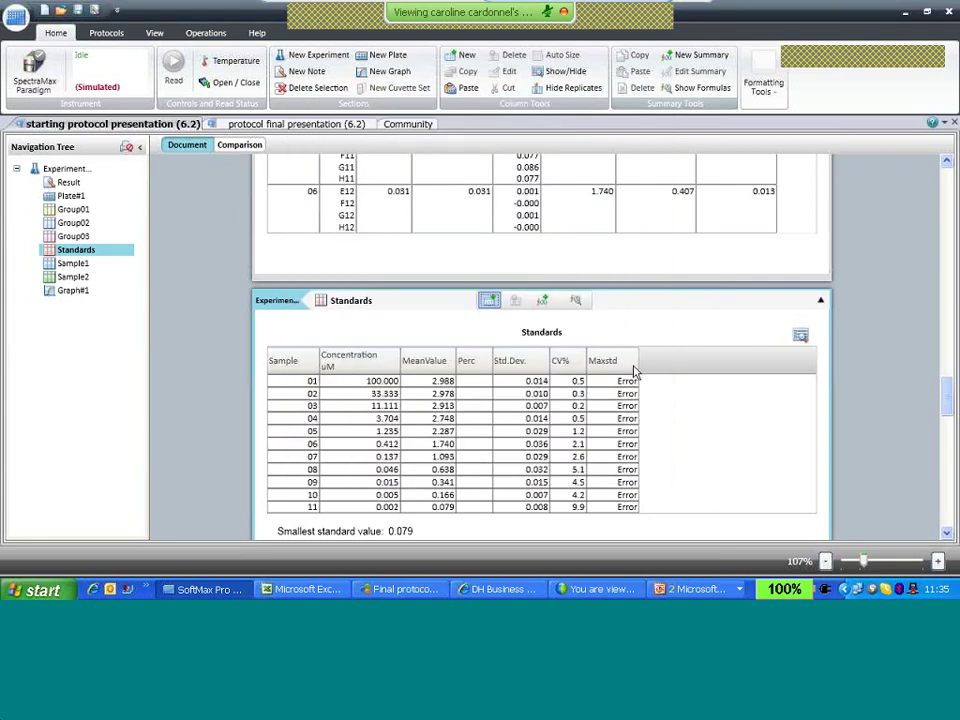
# Step: Review the formula of the Maxstd column and delete that column from the Standards table
pyautogui.doubleClick(623, 372)
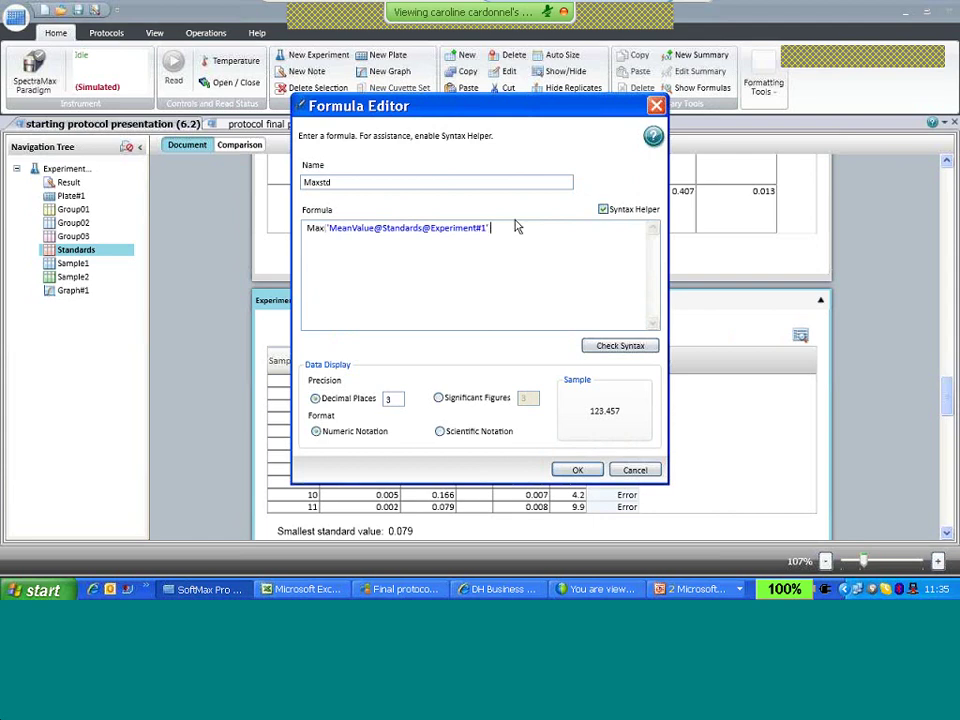
pyautogui.moveTo(504, 226); pyautogui.dragTo(304, 228)
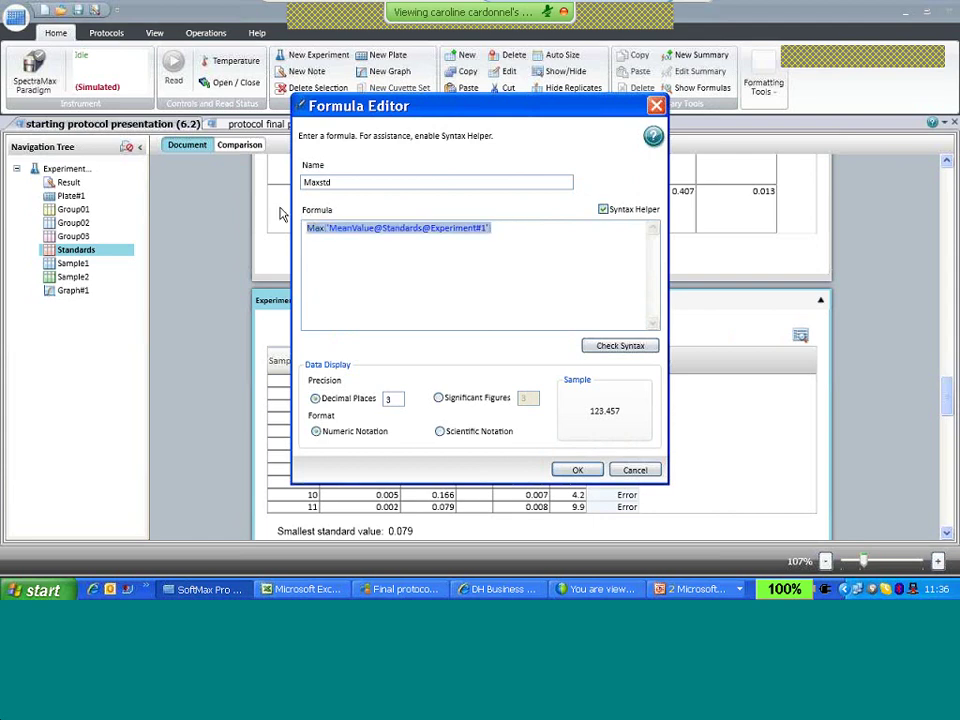
pyautogui.click(655, 107)
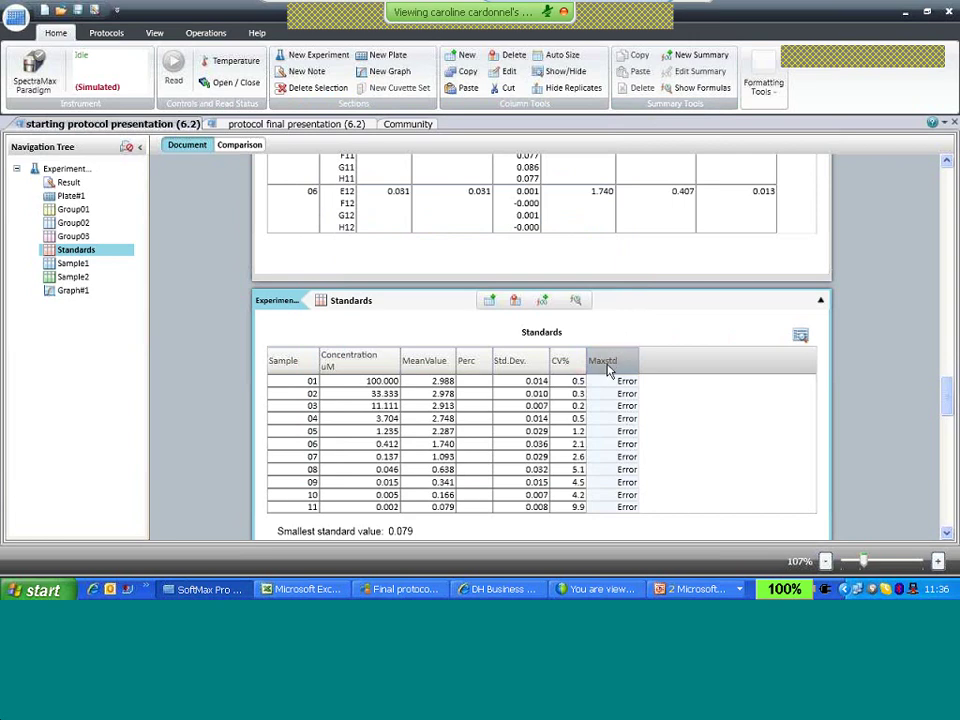
pyautogui.press('Delete')
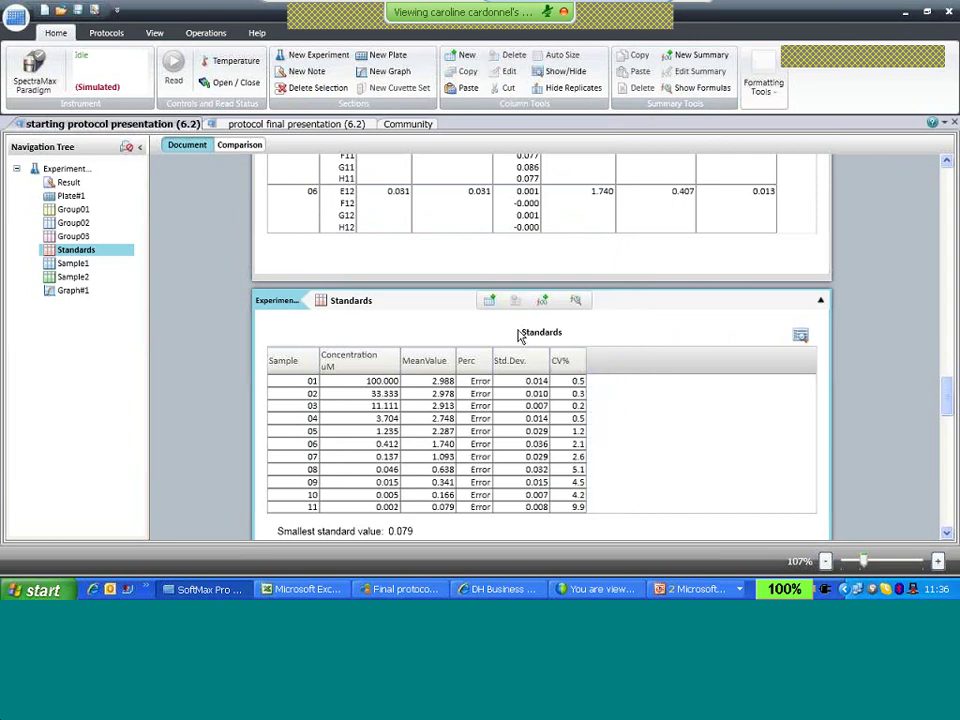
# Step: Add a Maxstd summary with the formula Max('MeanValue@Standards@Experiment#1') to the Standards section and place it below the smallest standard value summary
pyautogui.click(540, 300)
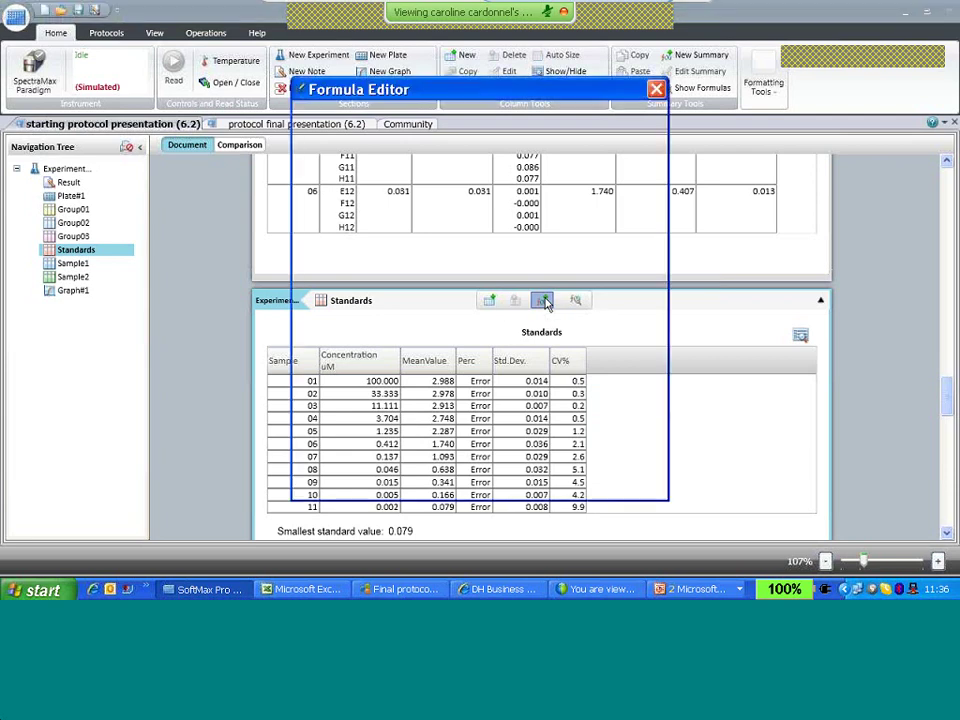
pyautogui.doubleClick(329, 165)
pyautogui.write('Maxstd')
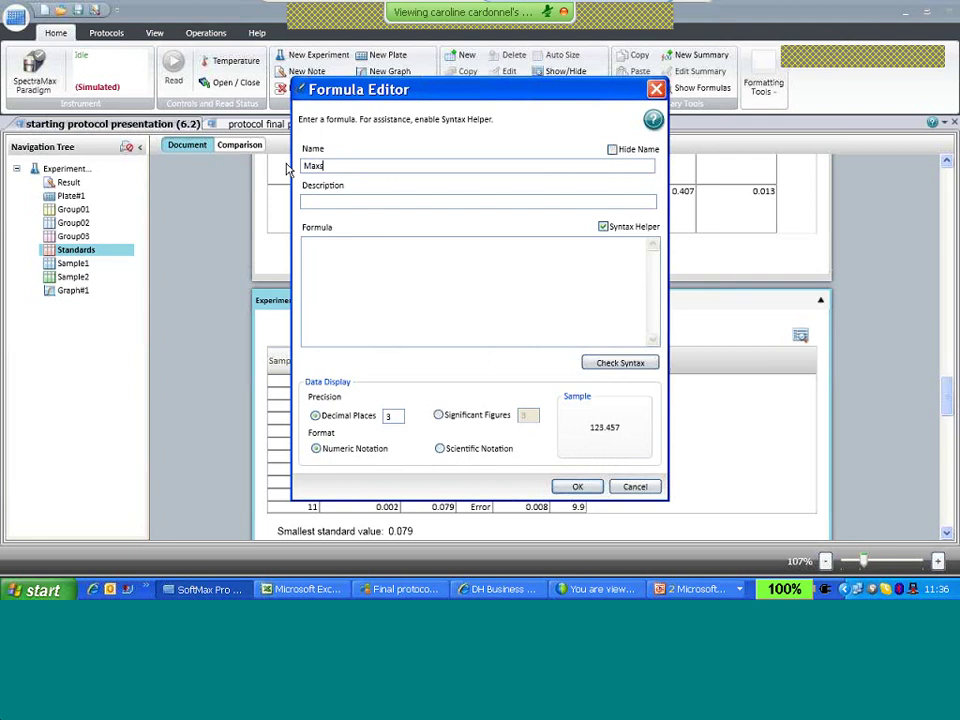
pyautogui.click(310, 263)
pyautogui.write('Max(mean')
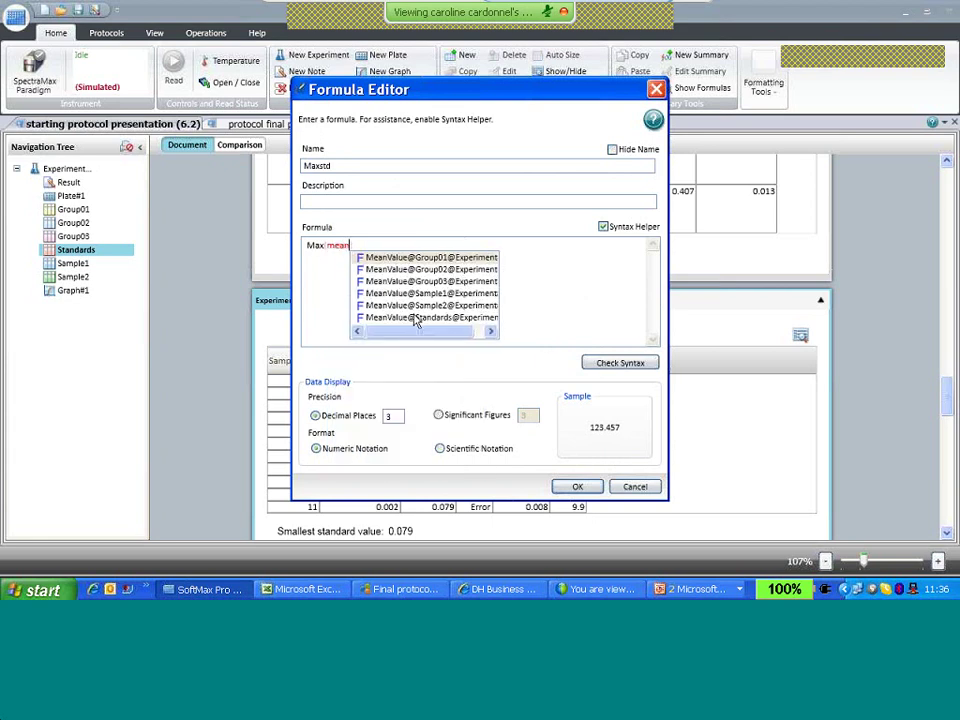
pyautogui.doubleClick(415, 318)
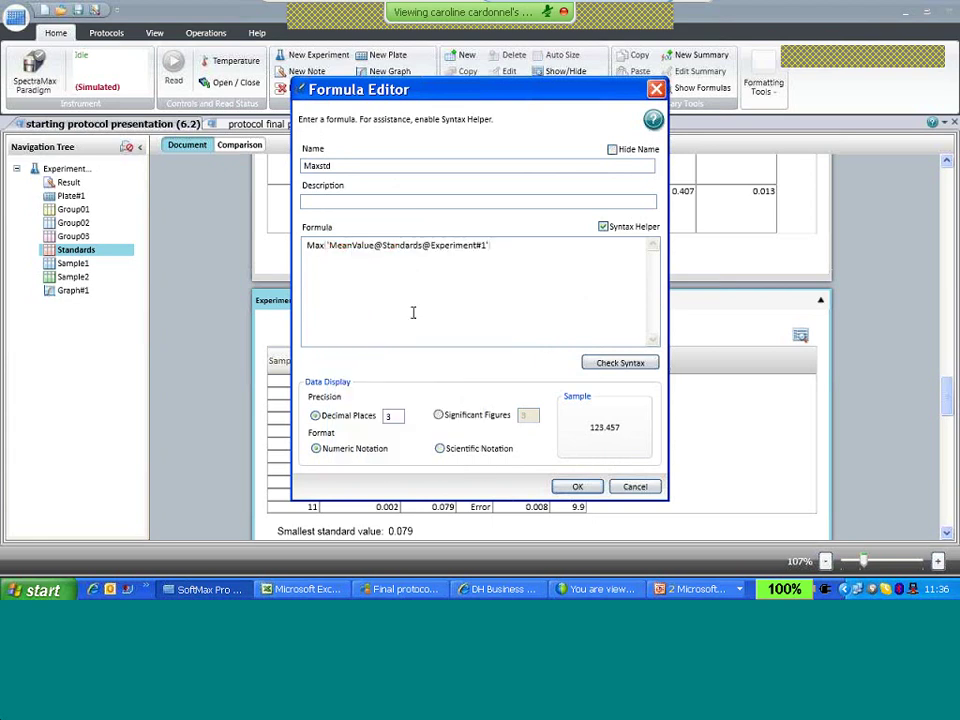
pyautogui.click(577, 486)
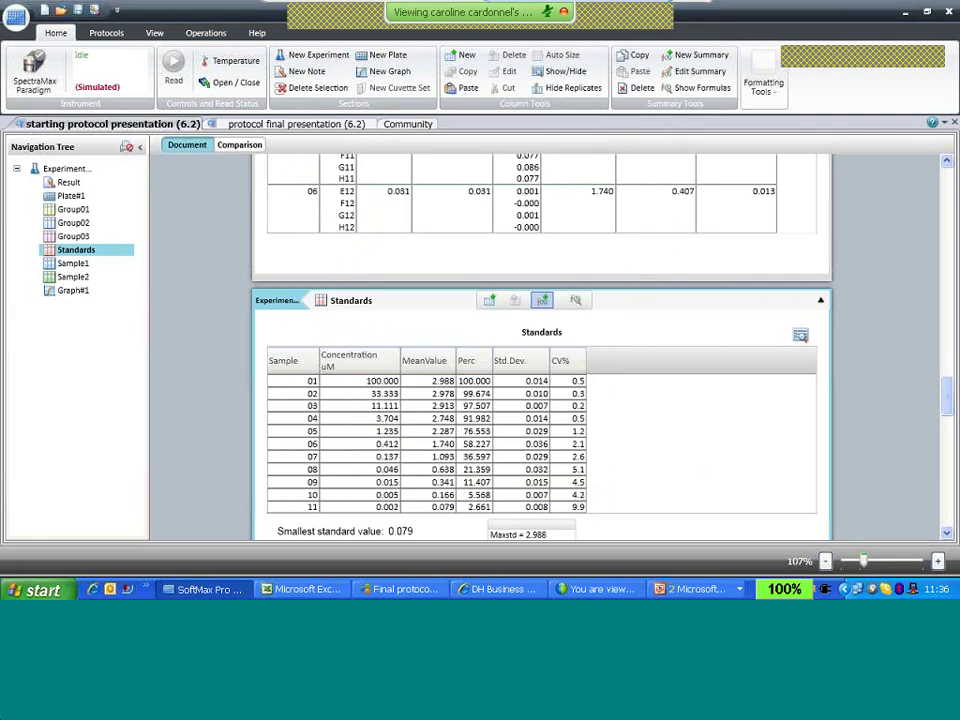
pyautogui.click(948, 534)
pyautogui.moveTo(525, 485)
pyautogui.mouseDown()
pyautogui.moveTo(414, 516)
pyautogui.moveTo(259, 499)
pyautogui.moveTo(316, 505)
pyautogui.mouseUp()
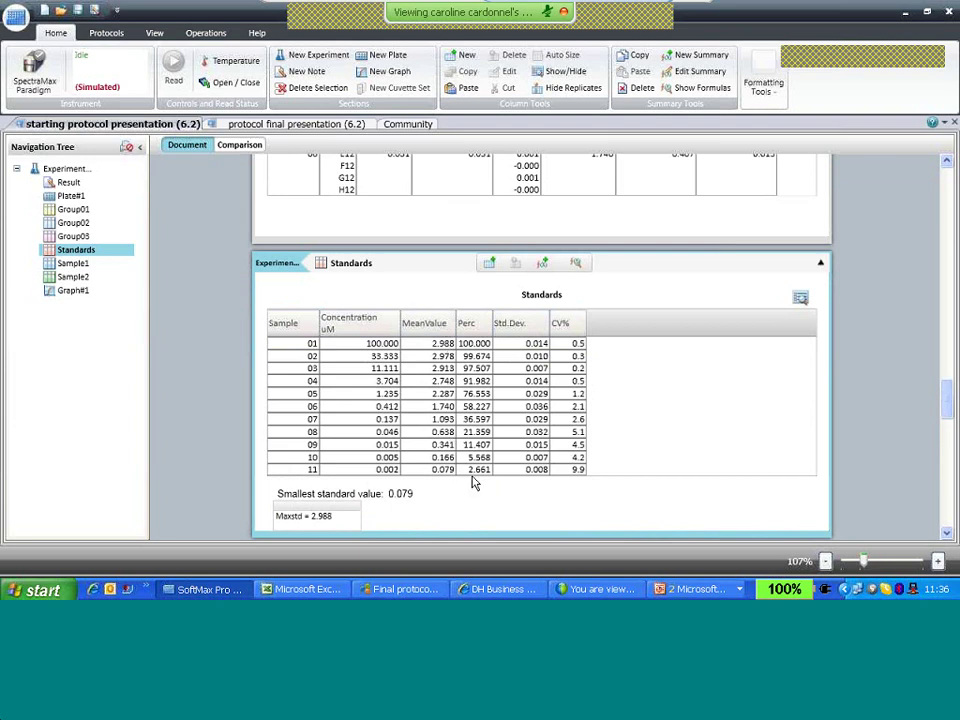
# Step: Start a new formula column in the Sample1 table and name it Results
pyautogui.moveTo(323, 523)
pyautogui.click(74, 264)
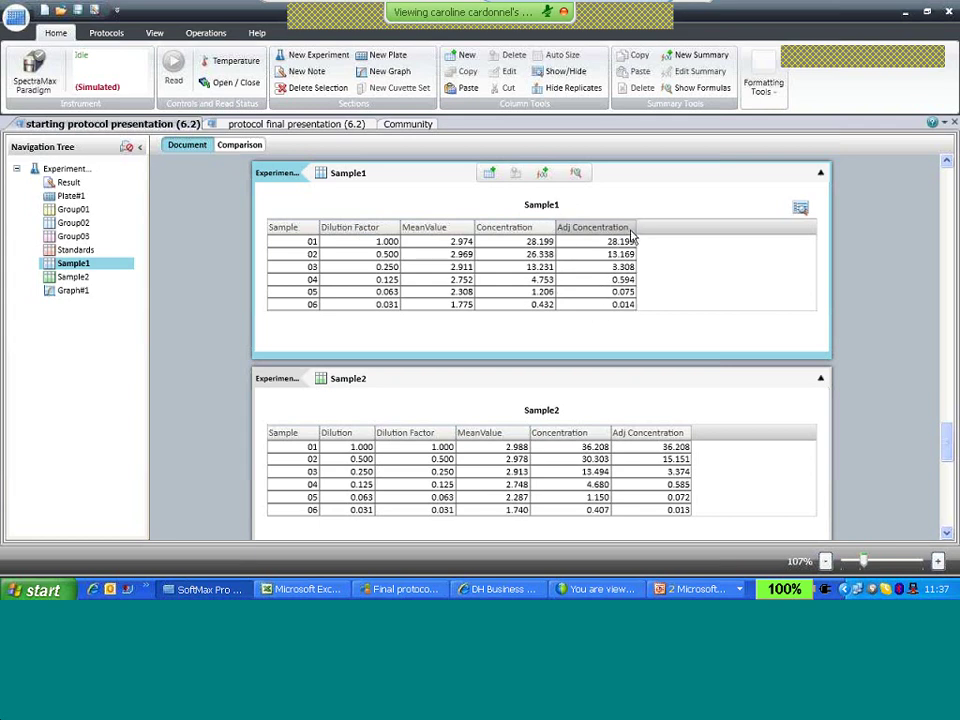
pyautogui.click(490, 175)
pyautogui.moveTo(535, 104); pyautogui.dragTo(785, 131)
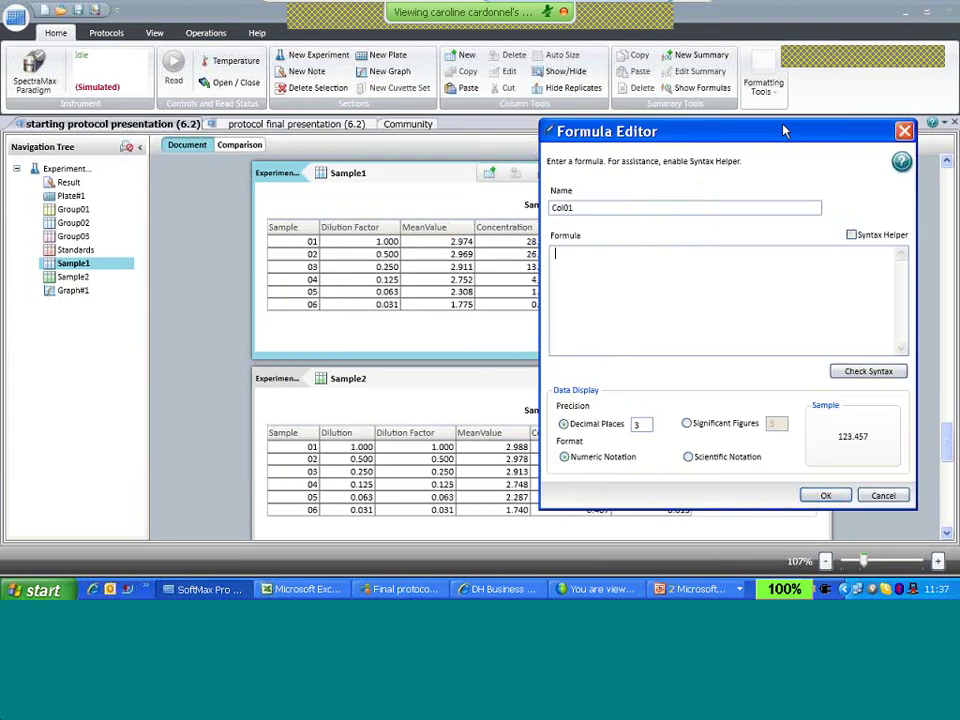
pyautogui.doubleClick(592, 209)
pyautogui.write('Res')
pyautogui.write('ults')
# Step: Enable the Syntax Helper and begin the Results formula with if('MeanValue@Sample1@Experiment#1'>='MinStd@Standards@Experiment#1'
pyautogui.write('if')
pyautogui.write('(mean')
pyautogui.click(851, 235)
pyautogui.click(593, 256)
pyautogui.write('va')
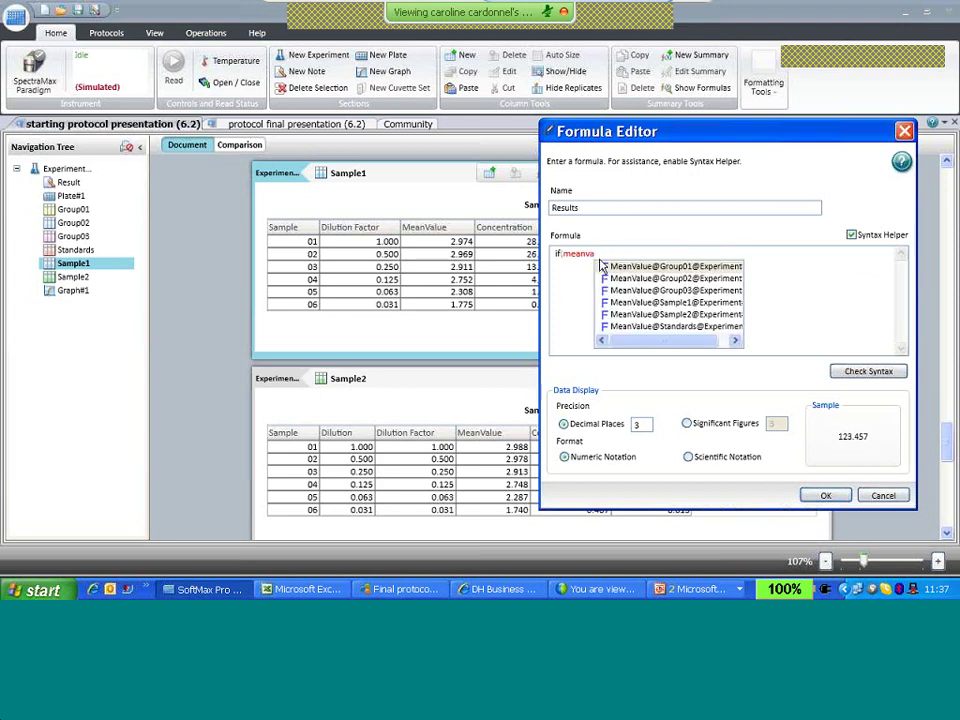
pyautogui.doubleClick(655, 304)
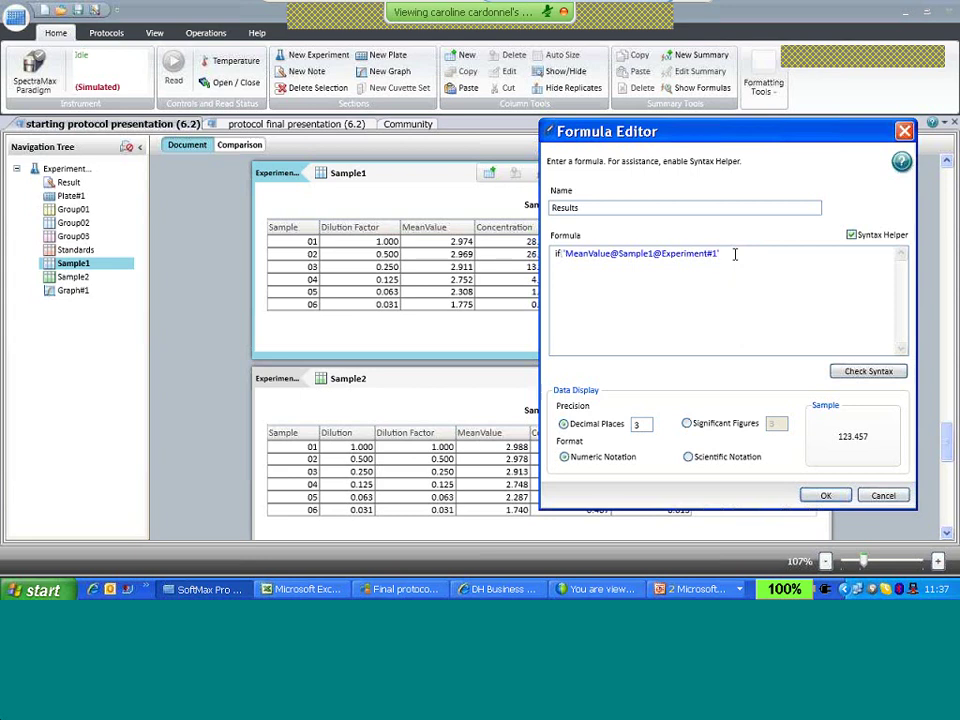
pyautogui.write('>')
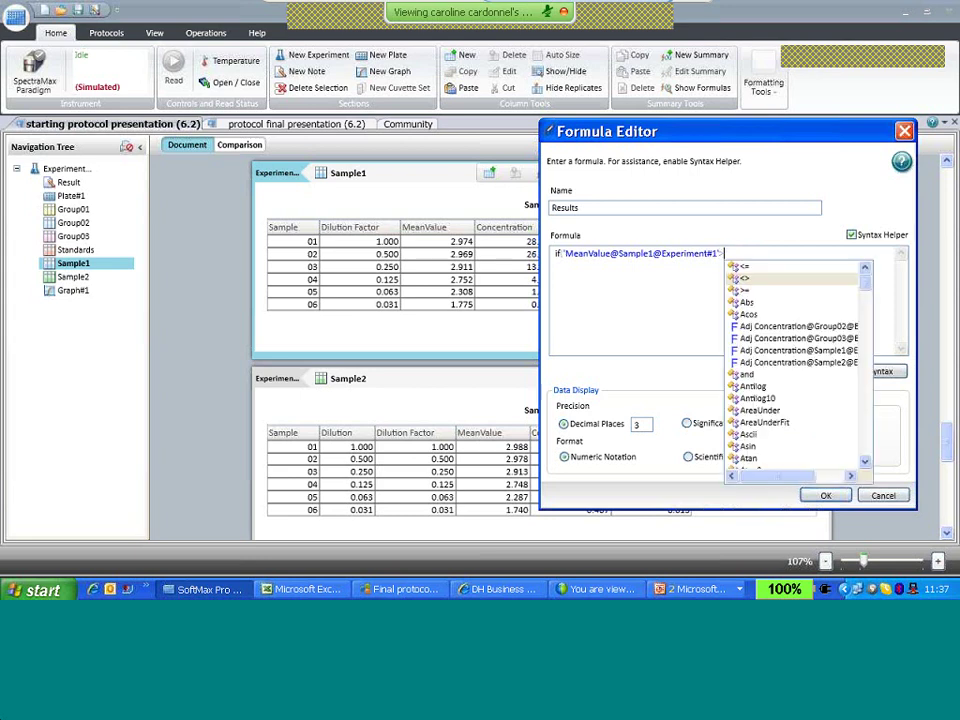
pyautogui.write('=')
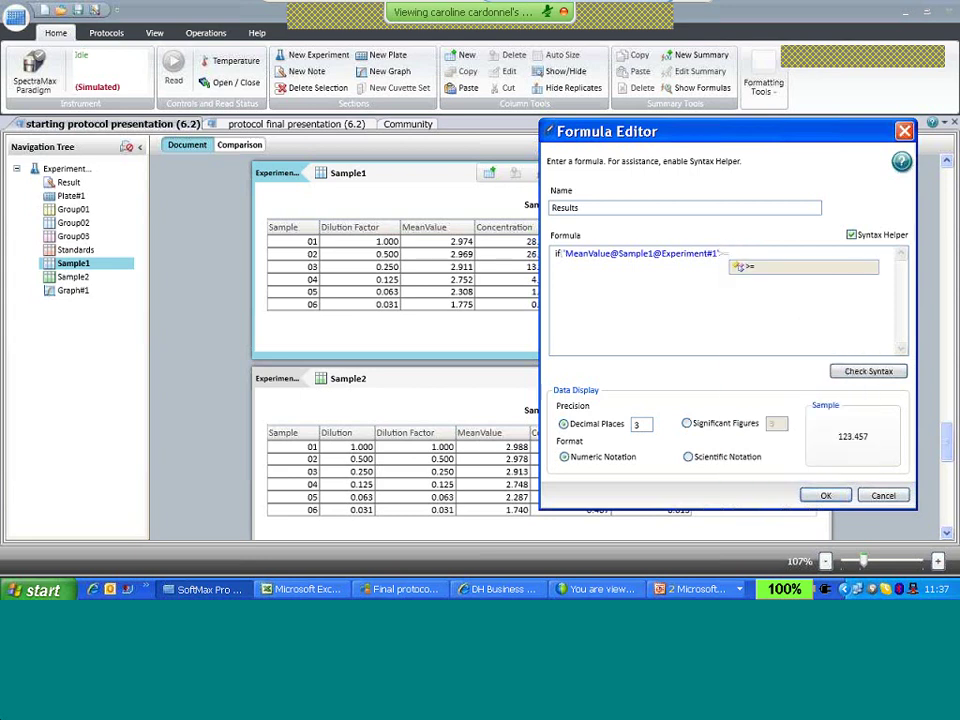
pyautogui.write('min')
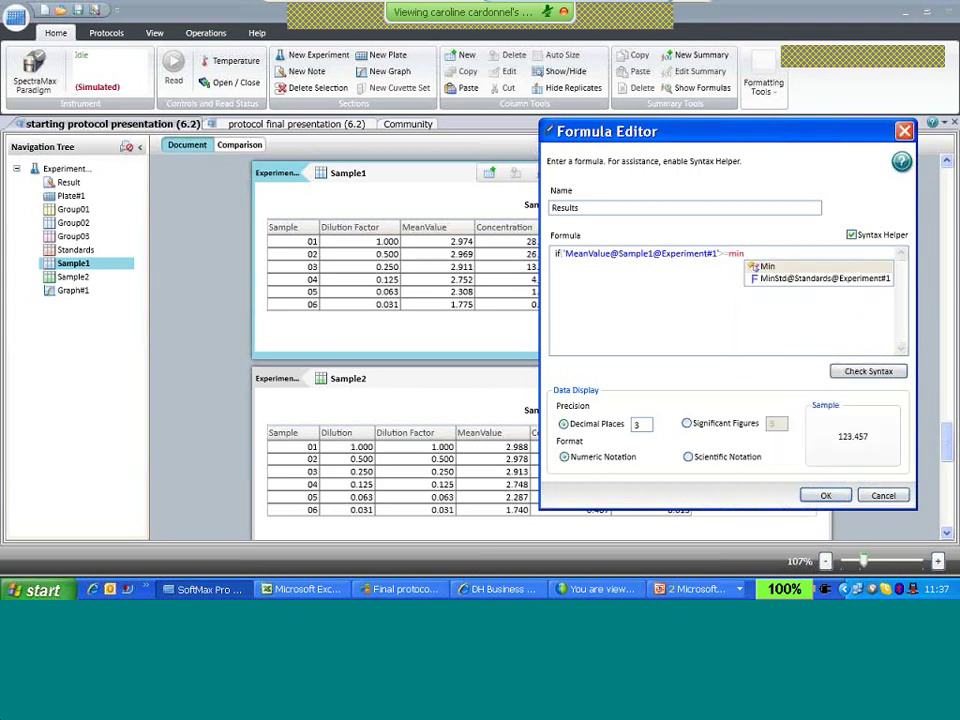
pyautogui.click(787, 280)
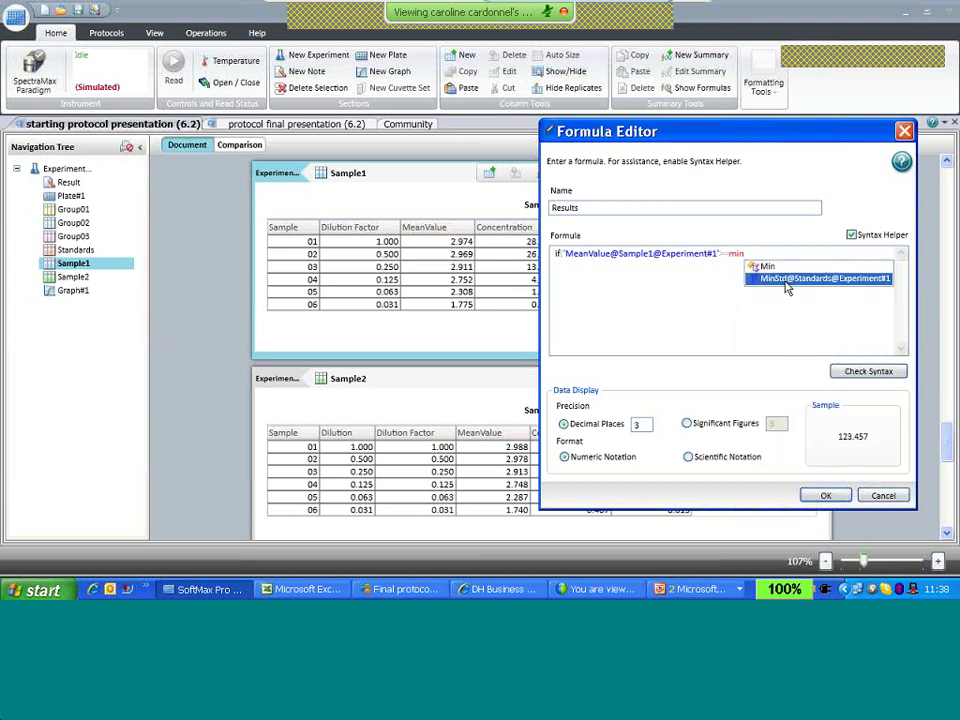
pyautogui.doubleClick(787, 284)
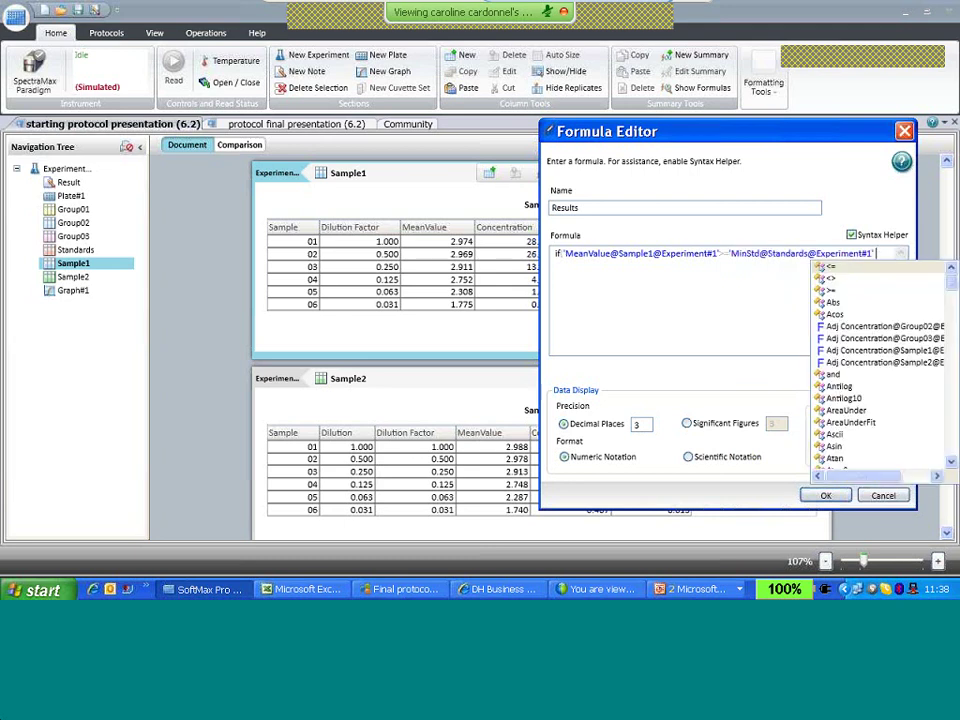
# Step: Extend the Results condition with and 'MeanValue@Sample1@Experiment#1'>= and insert the reference 'Maxstd@Standards@Experiment#1'
pyautogui.write('and')
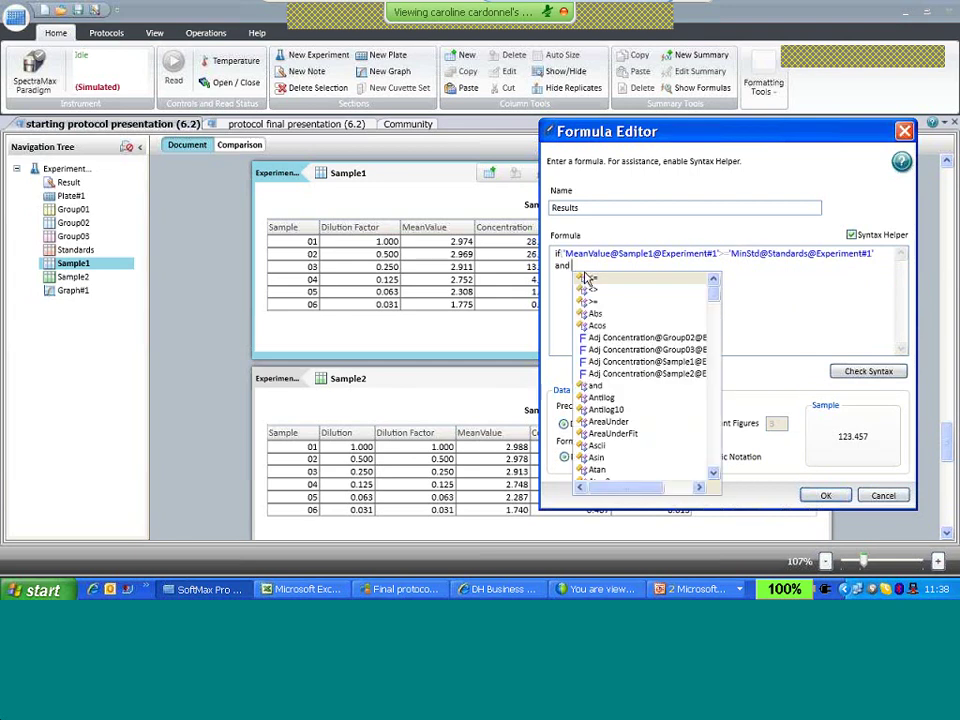
pyautogui.write(' me')
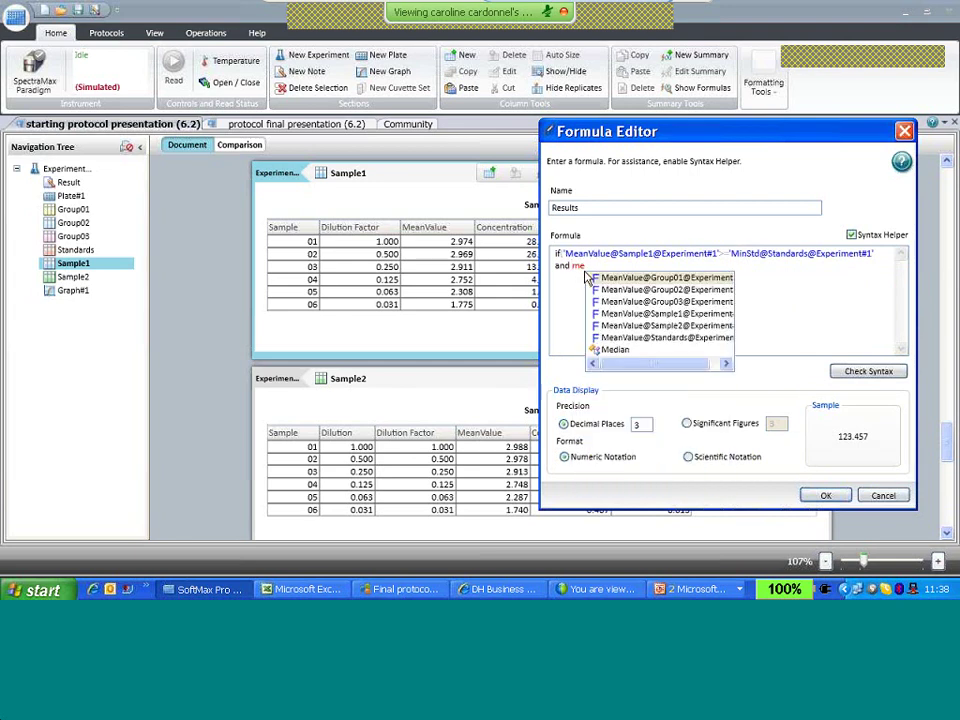
pyautogui.write('an')
pyautogui.doubleClick(660, 316)
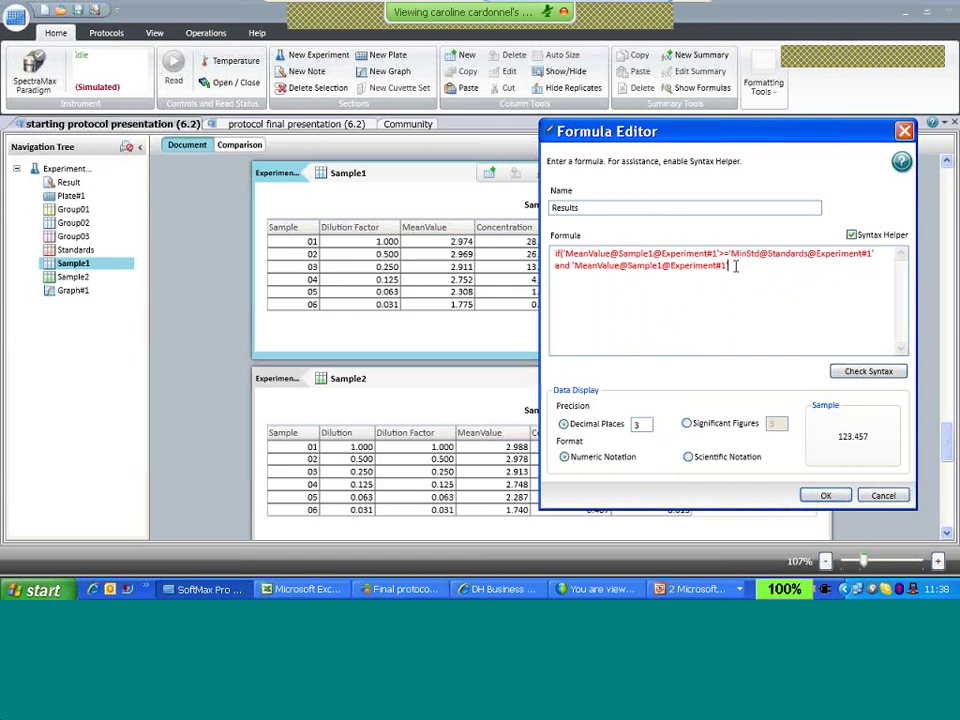
pyautogui.write('>')
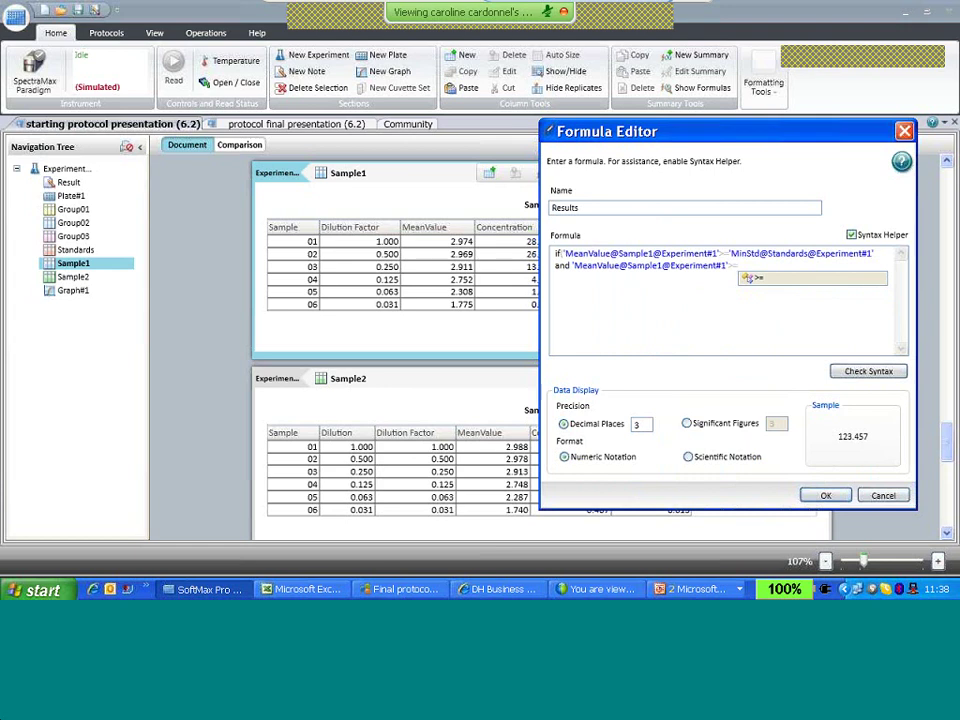
pyautogui.write('= M')
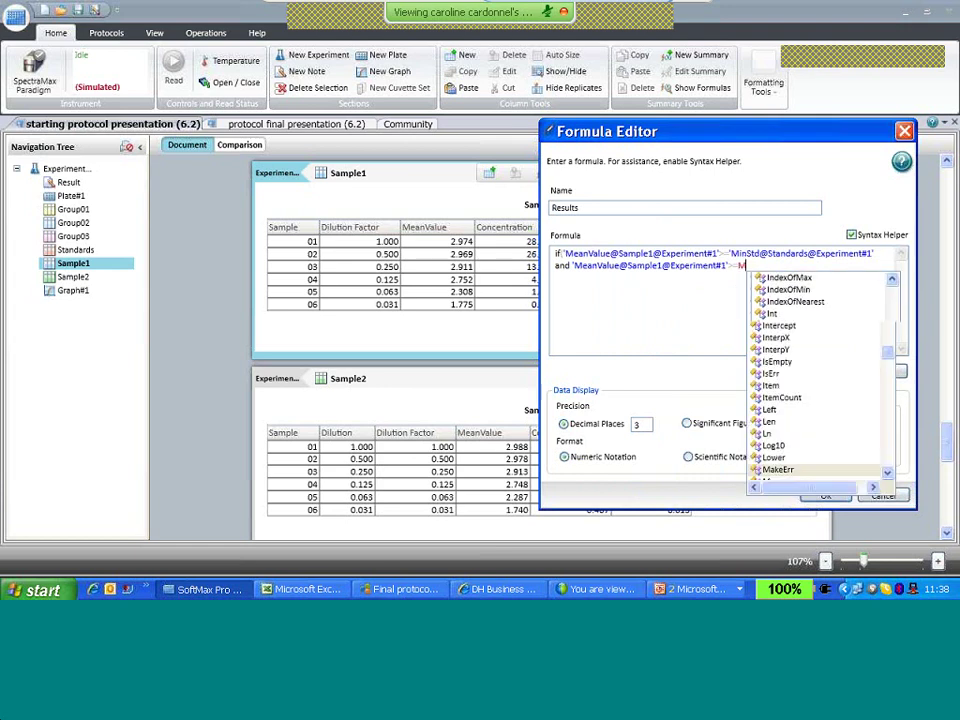
pyautogui.write('a')
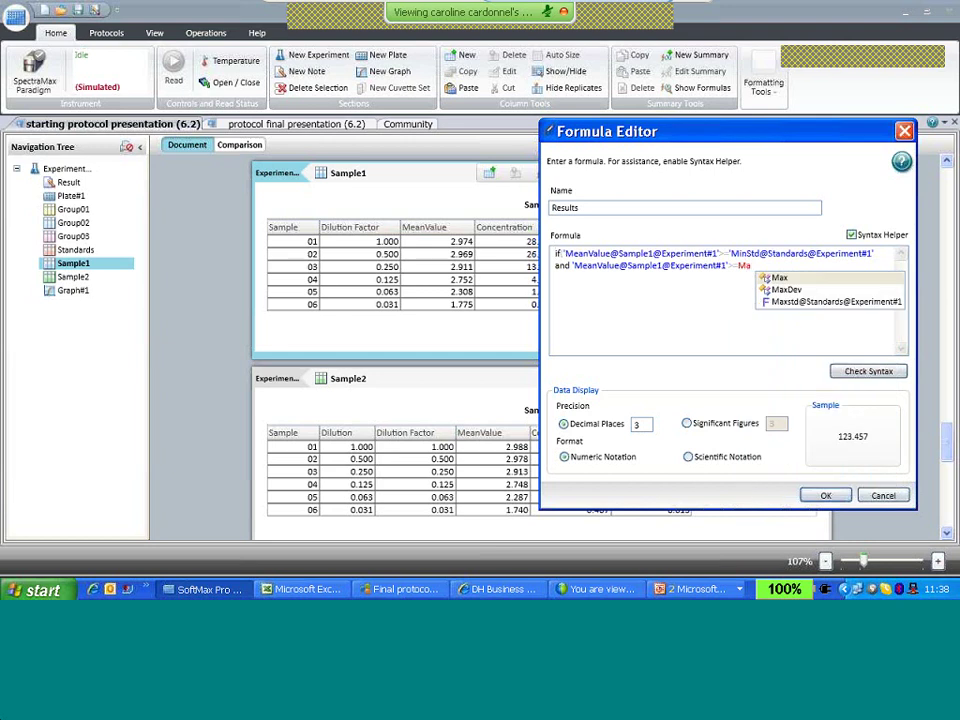
pyautogui.doubleClick(800, 306)
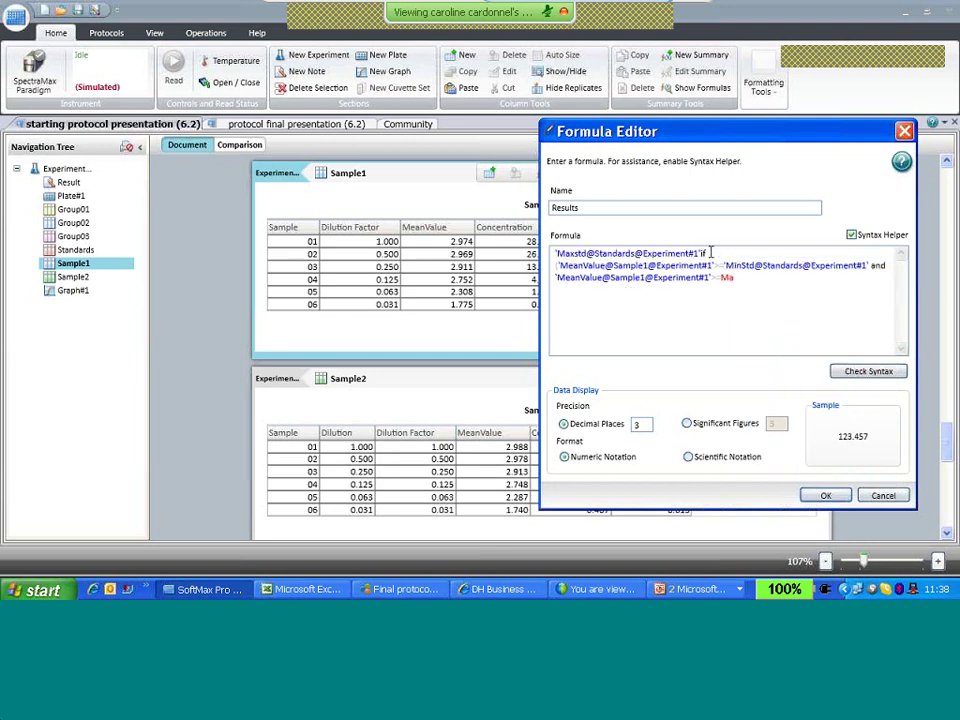
# Step: Move the misplaced 'Maxstd@Standards@Experiment#1' reference from the beginning of the formula to its end, replacing the partial entry Ma
pyautogui.moveTo(710, 253); pyautogui.dragTo(530, 262)
pyautogui.hotkey('ctrl', 'c')
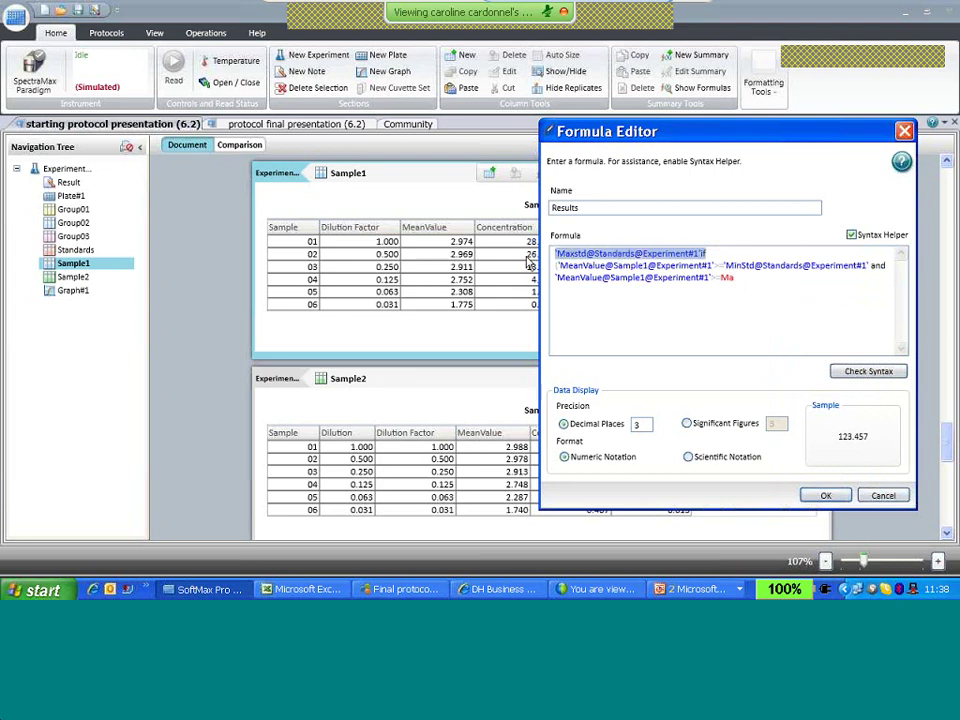
pyautogui.press('Delete')
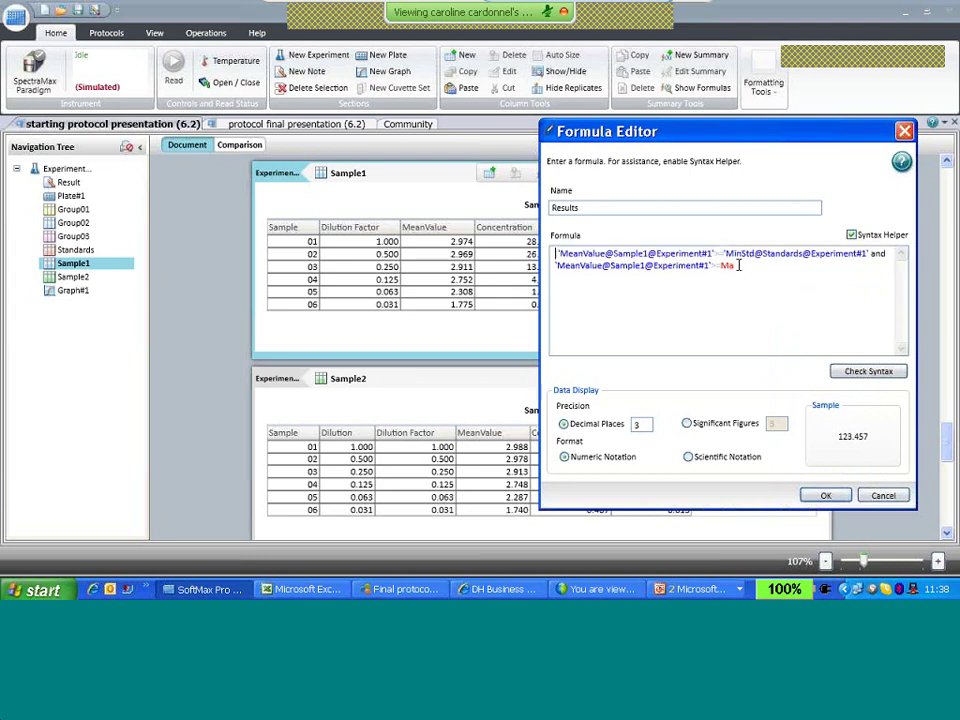
pyautogui.doubleClick(727, 265)
pyautogui.hotkey('ctrl', 'v')
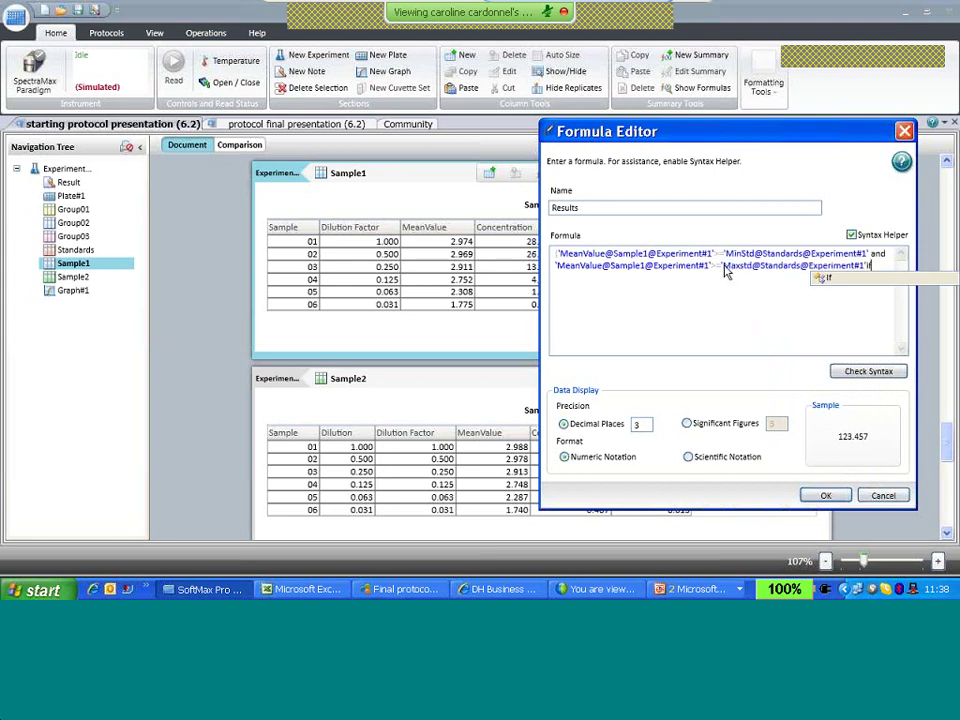
# Step: Complete the Results formula with the outcomes "pass","fail" and a closing parenthesis, and check its syntax
pyautogui.click(870, 280)
pyautogui.write("'")
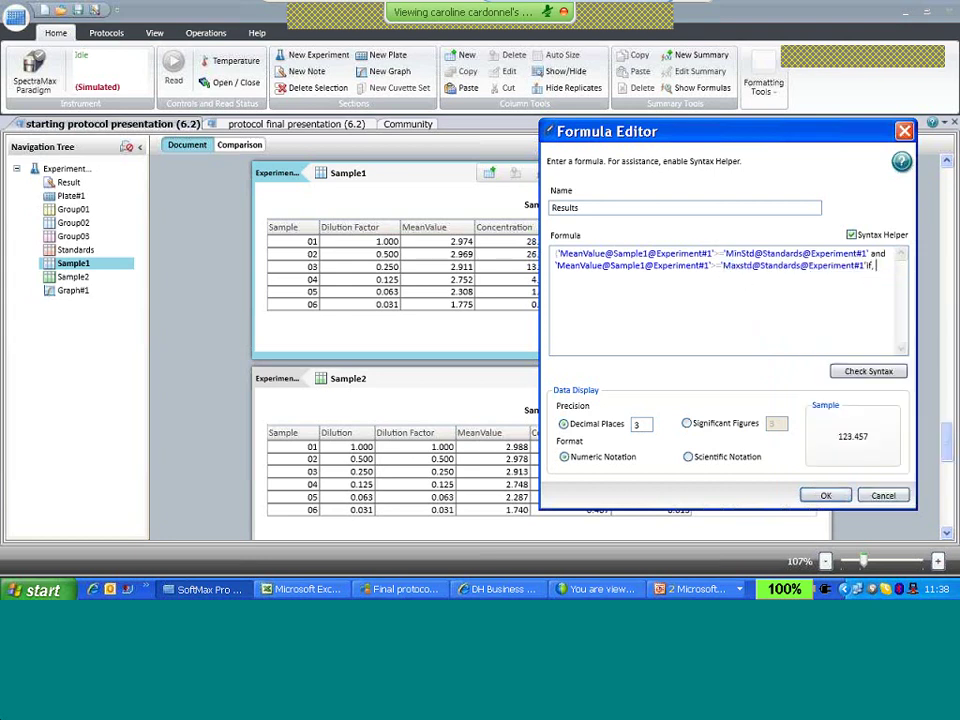
pyautogui.write("pass', 'fail")
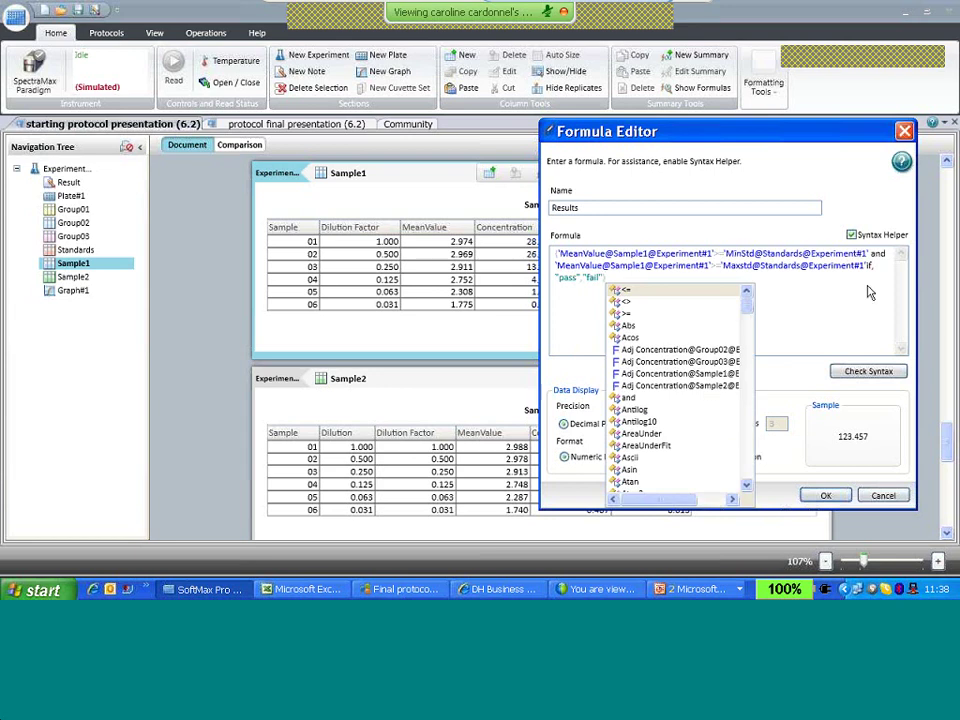
pyautogui.click(860, 372)
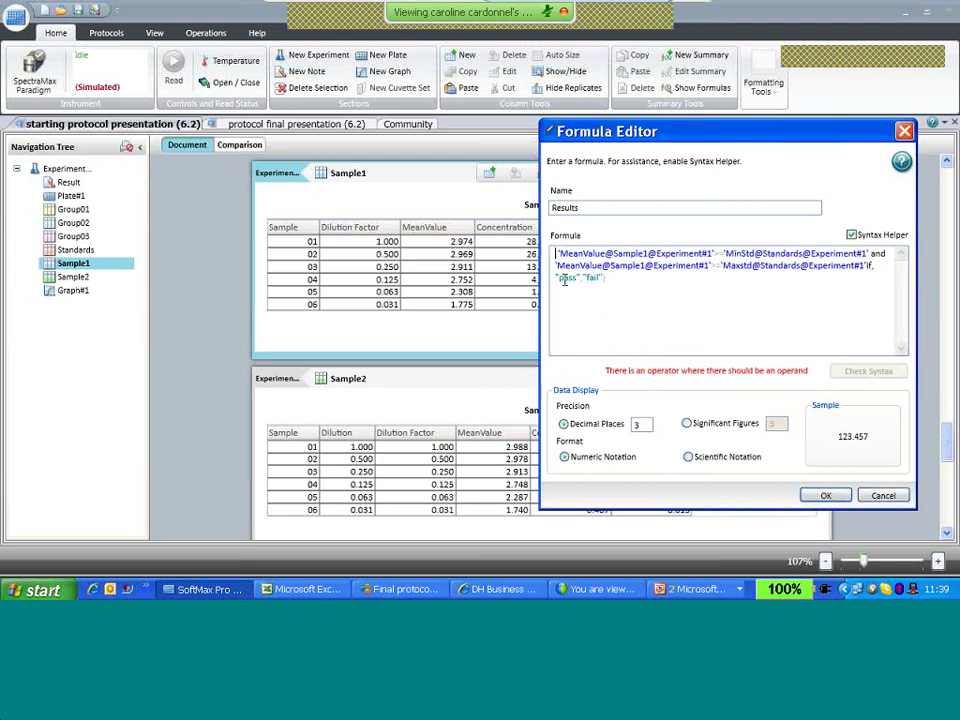
# Step: Put the missing if back at the start of the Results formula and recheck the syntax
pyautogui.hotkey('ctrl', 'a')
pyautogui.write('if(\'MeanValue@Sample1@Experiment#1\'>=\'MinStd@Standards@Experiment#1\' and \'MeanValue@Sample1@Experiment#1\'<=\'Maxstd@Standards@Experiment#1\'), "pass","fail")')
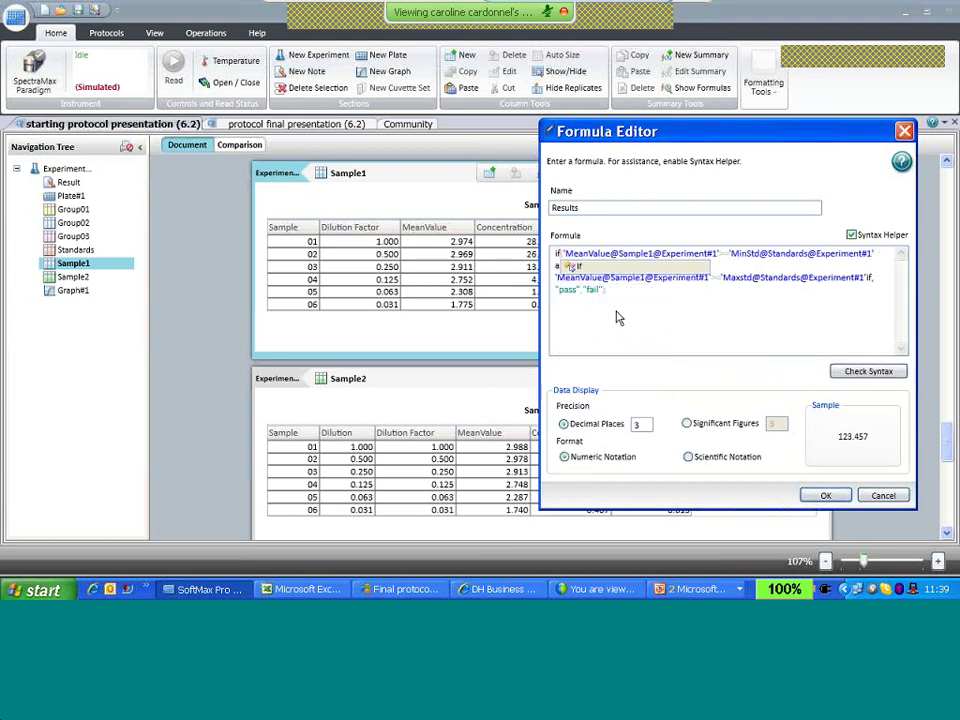
pyautogui.click(868, 372)
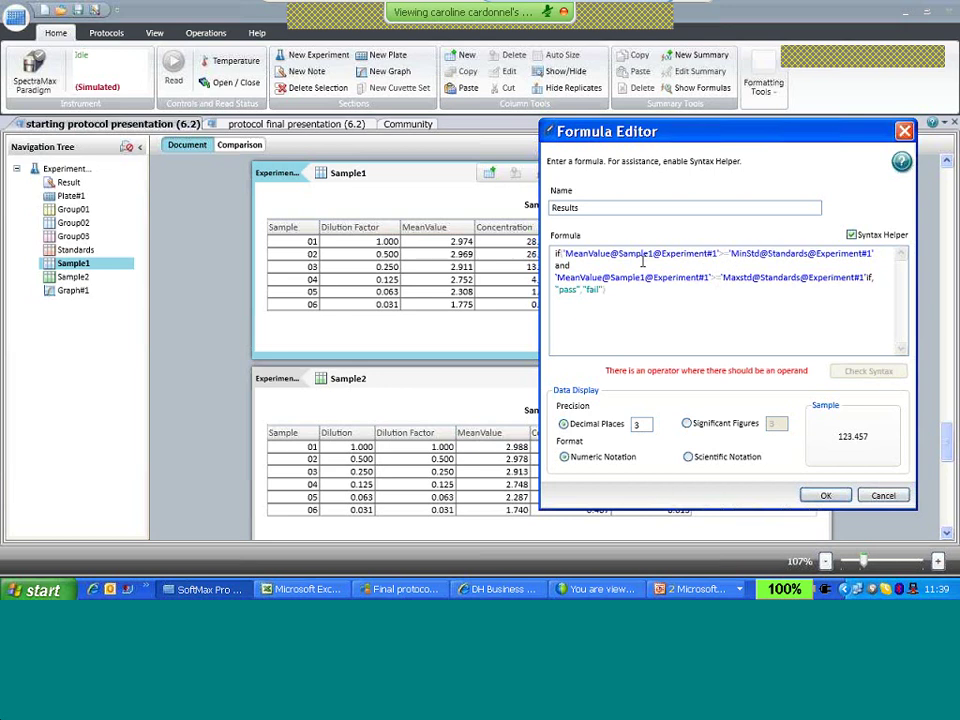
# Step: Remove the stray if after the Maxstd reference, validate the formula and add the Results column to the Sample1 table
pyautogui.click(875, 277)
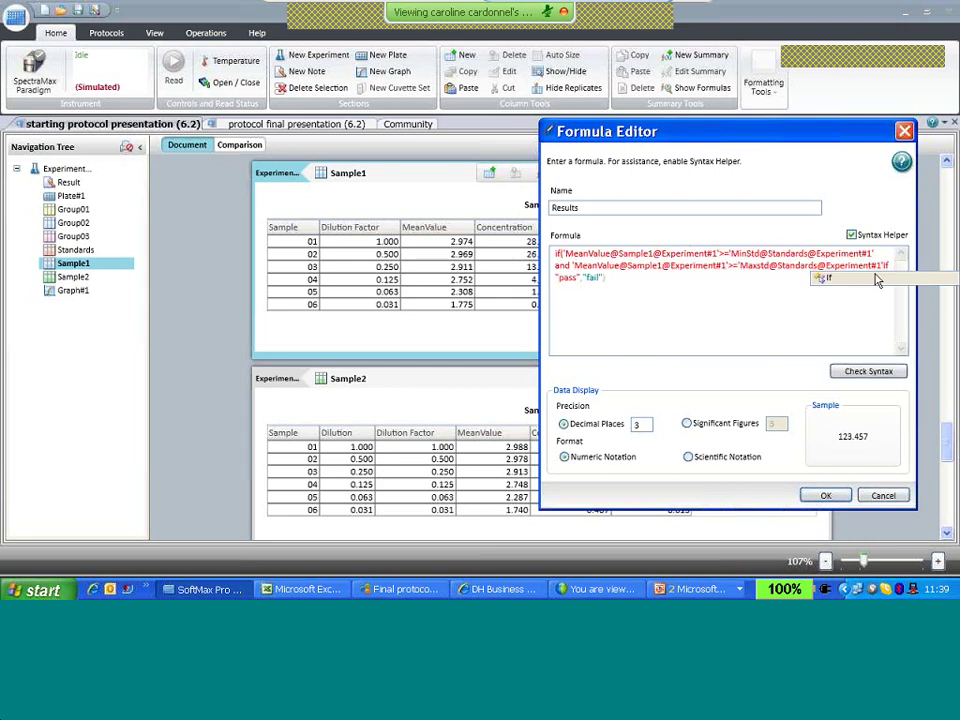
pyautogui.click(874, 272)
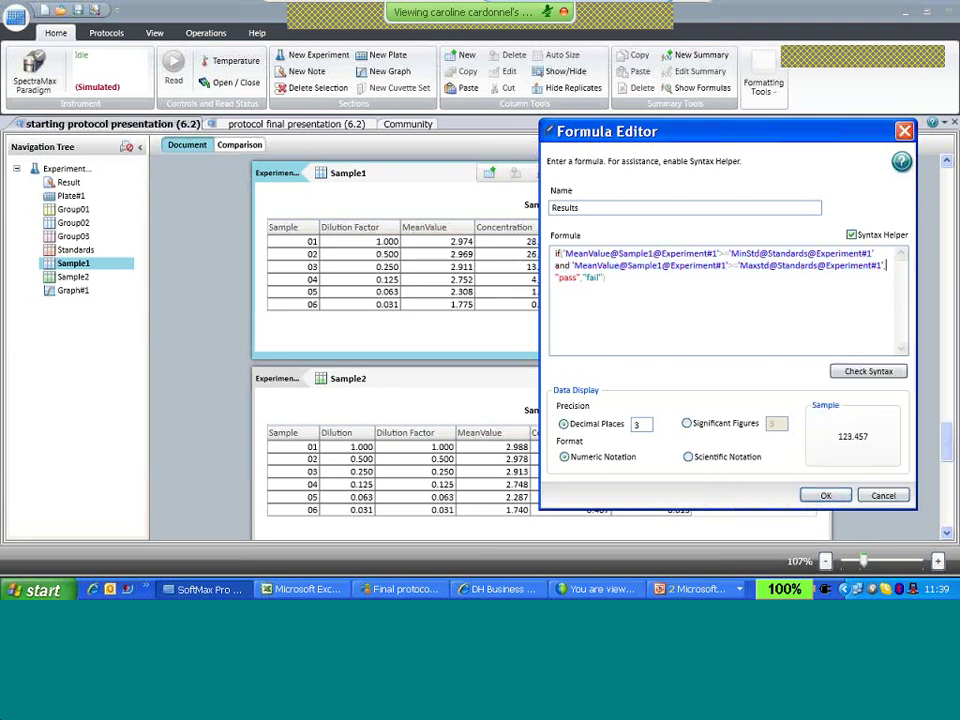
pyautogui.click(744, 296)
pyautogui.click(737, 295)
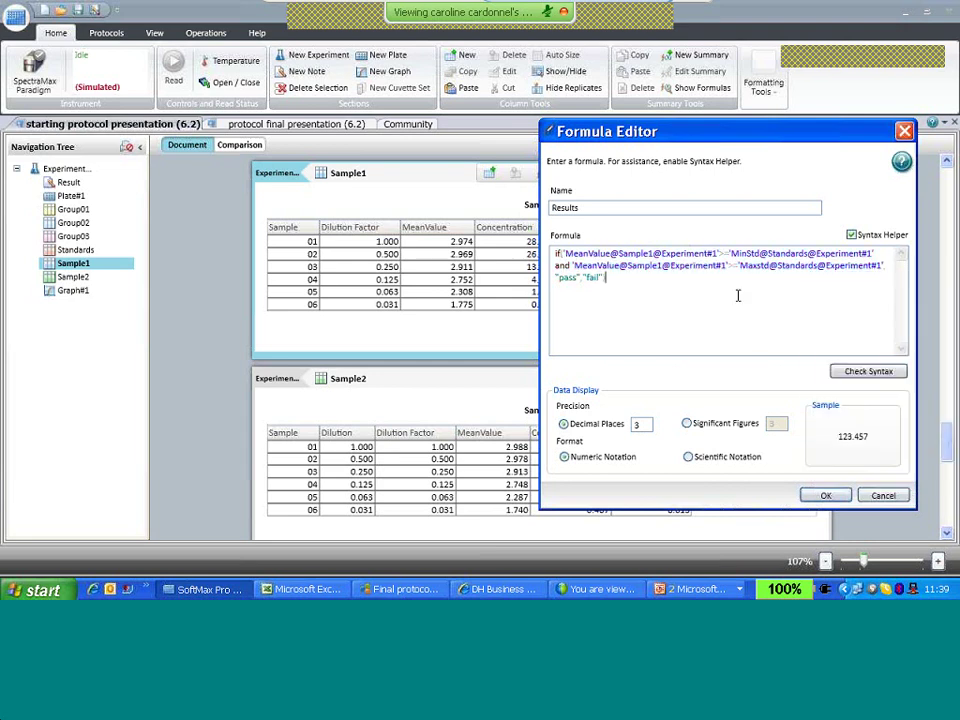
pyautogui.click(888, 376)
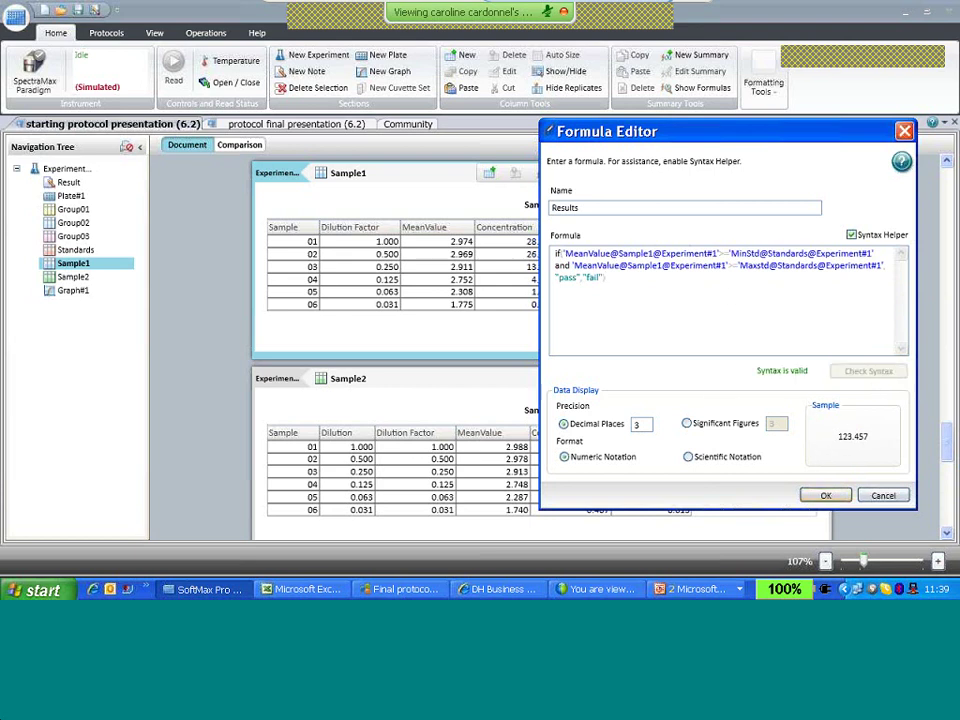
pyautogui.click(820, 495)
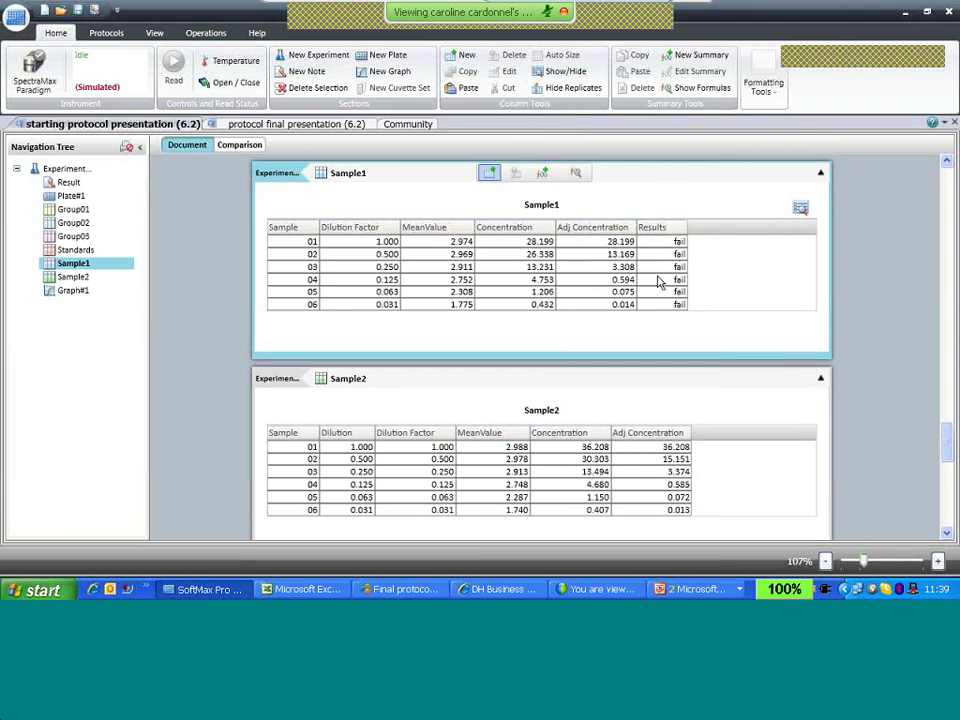
# Step: Review the formula of the Results column and copy that column from the Sample1 table into the Sample2 table
pyautogui.doubleClick(672, 232)
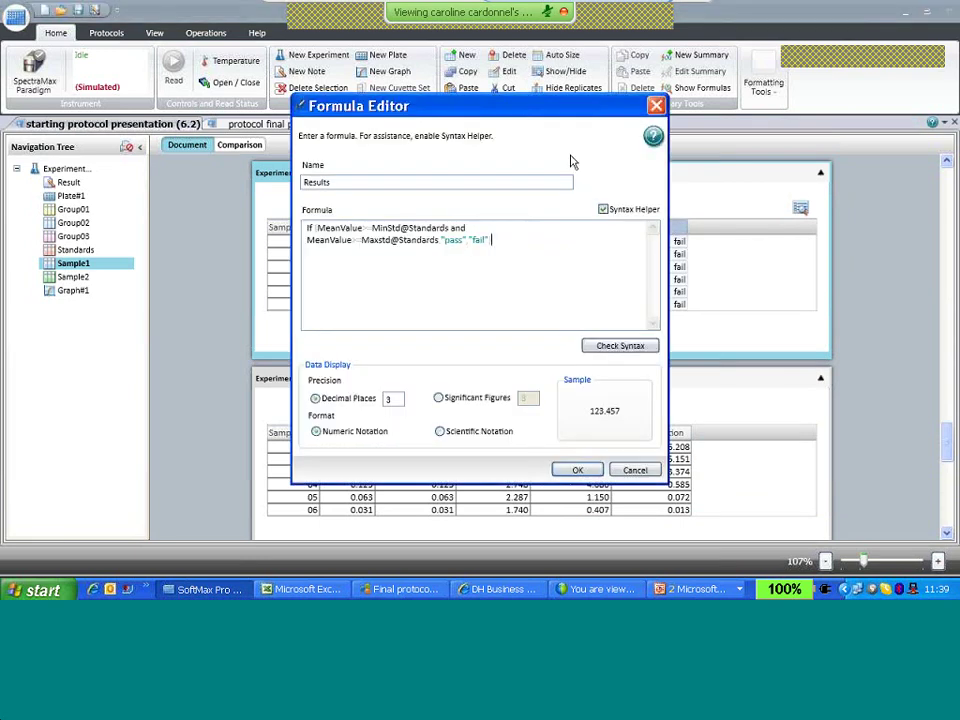
pyautogui.click(656, 105)
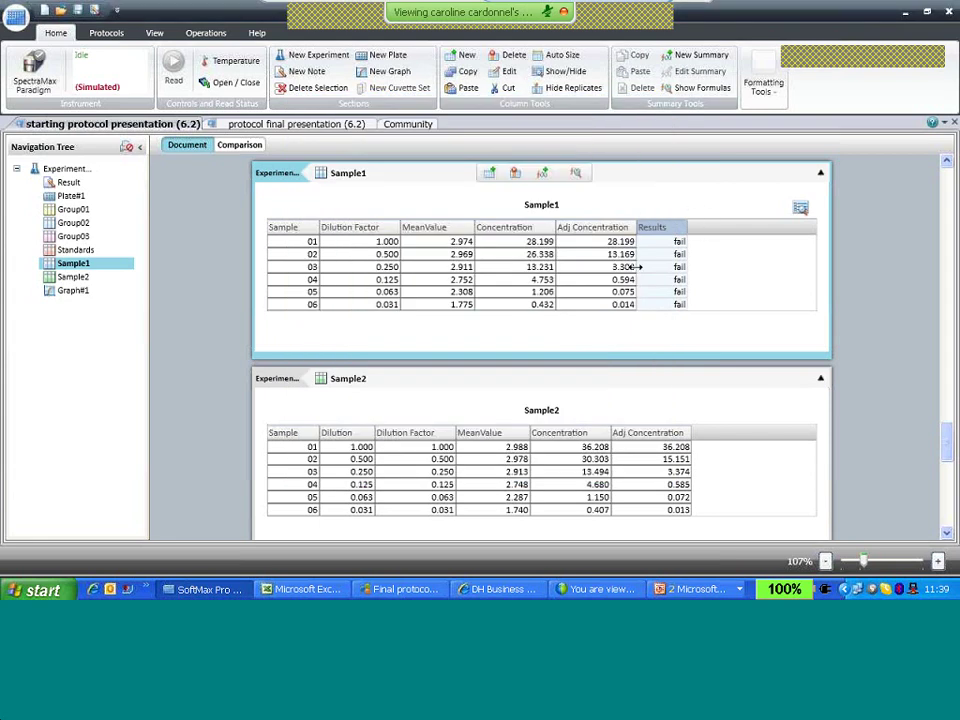
pyautogui.rightClick(672, 229)
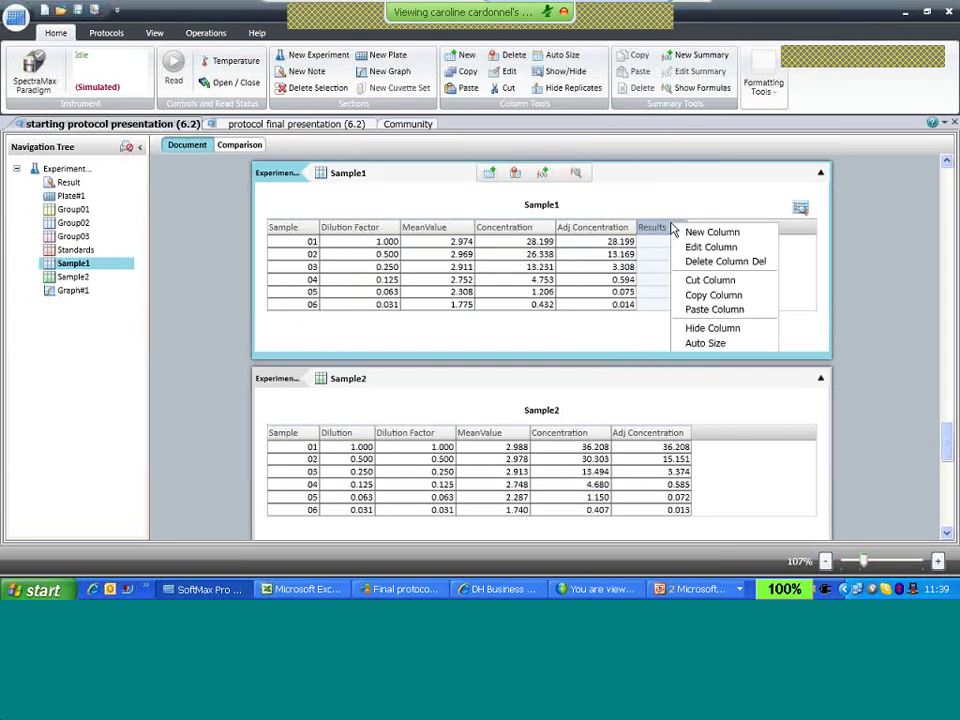
pyautogui.click(700, 296)
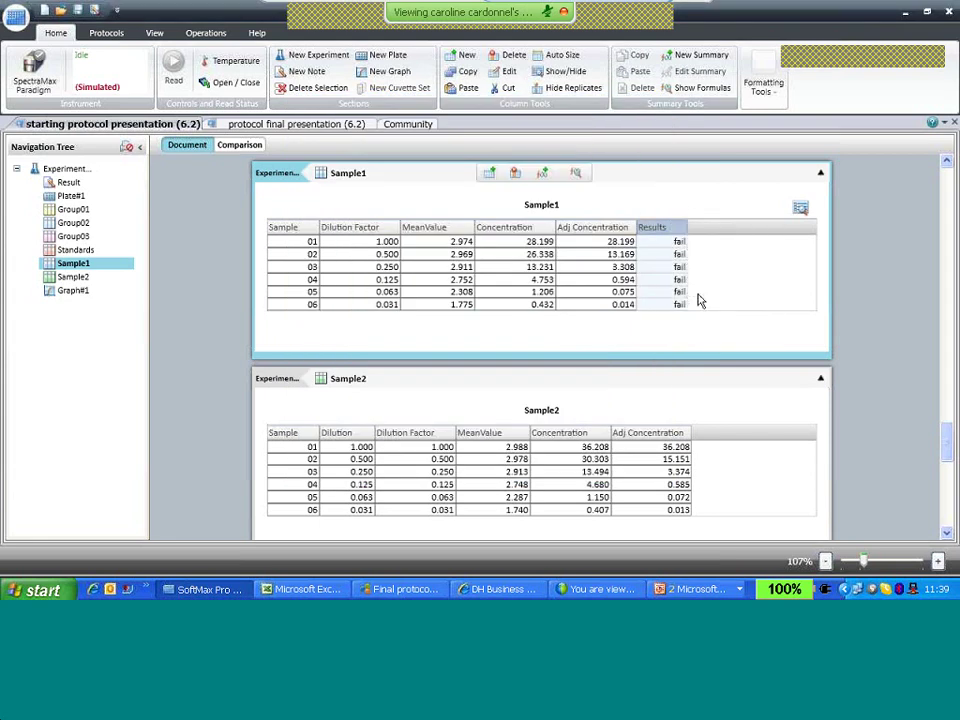
pyautogui.rightClick(679, 436)
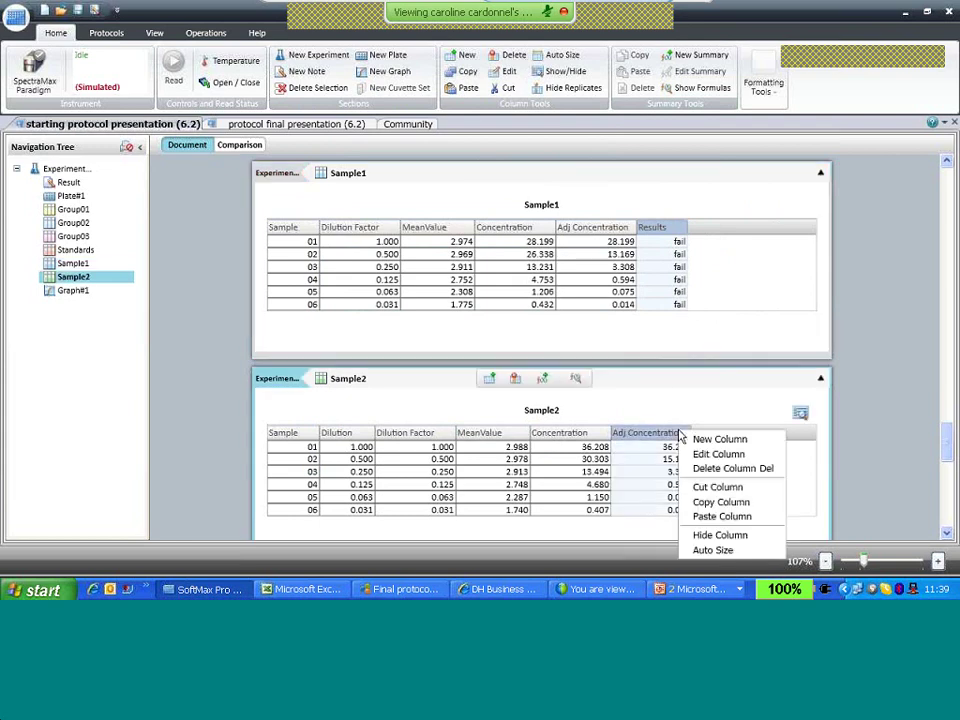
pyautogui.click(722, 516)
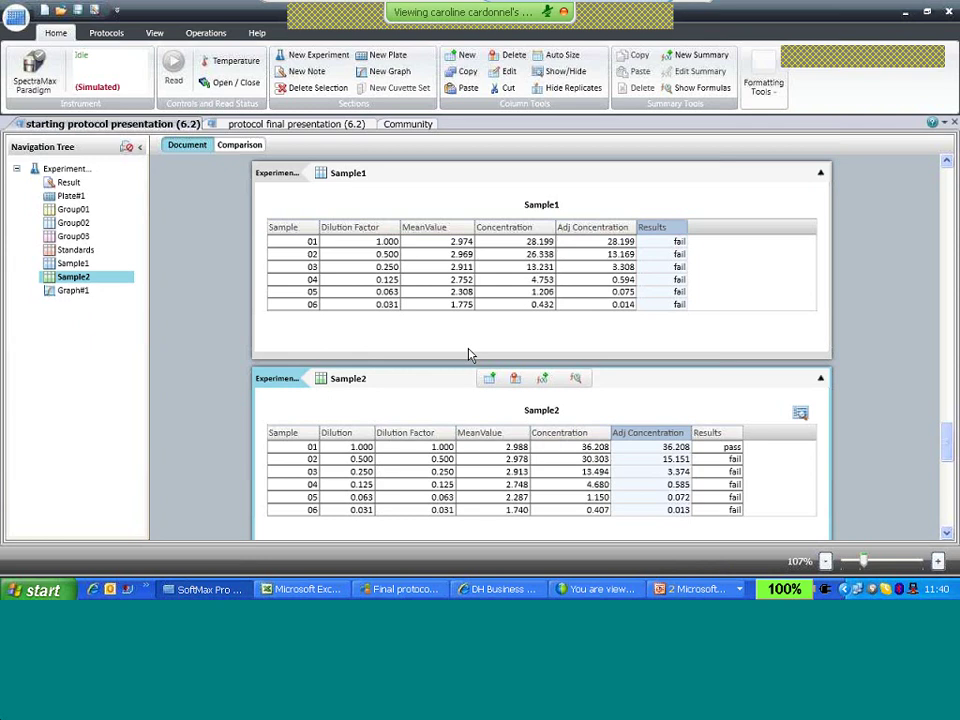
# Step: Switch to the PowerPoint slide show and advance to the first bullet of the Graphing Options for Data Comparison slide
pyautogui.click(703, 591)
pyautogui.click(717, 552)
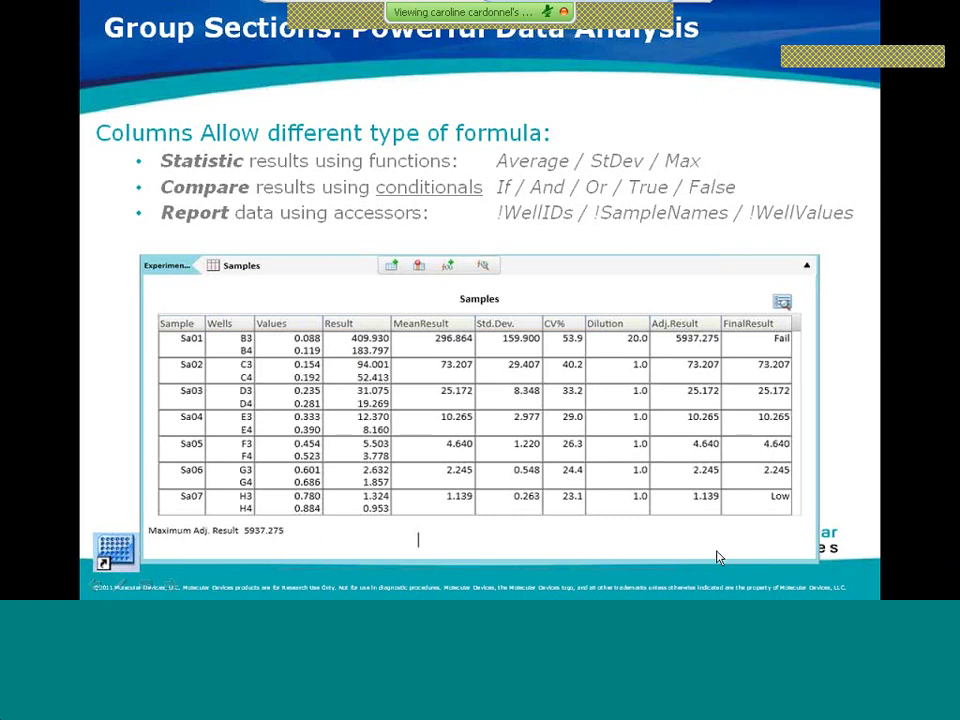
pyautogui.press('Right')
pyautogui.press('Right')
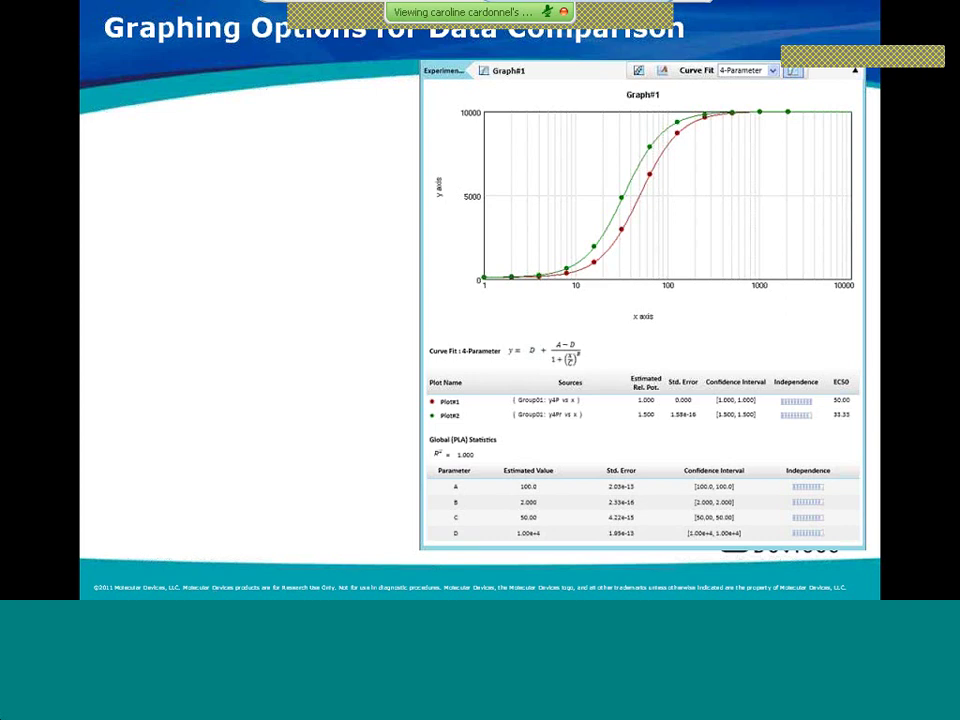
pyautogui.press('Right')
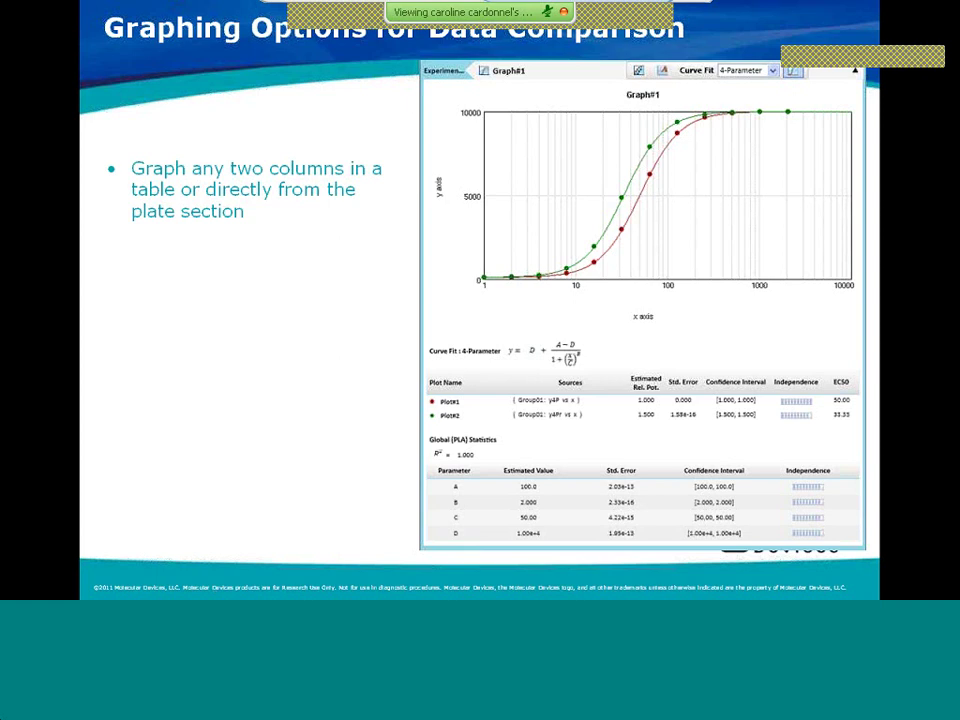